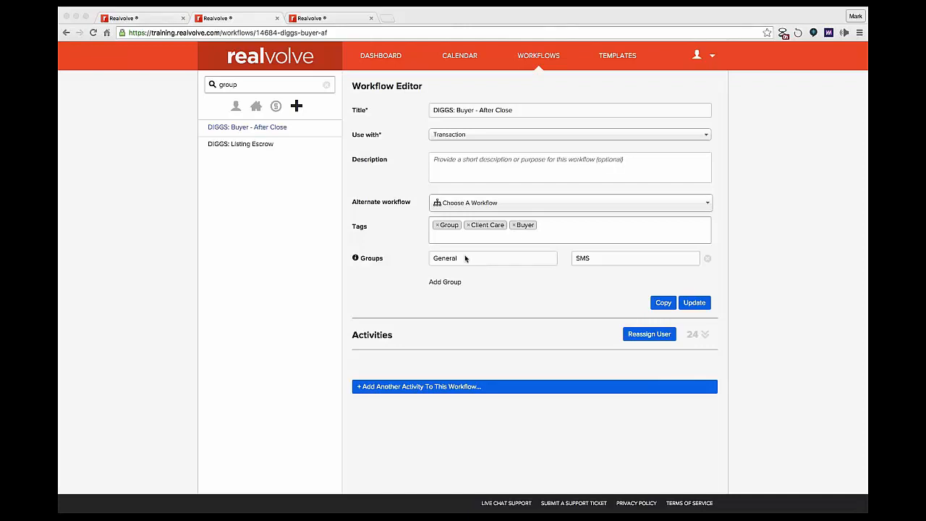
Search the training account's records for a first name and list the matching contacts.
click(321, 21)
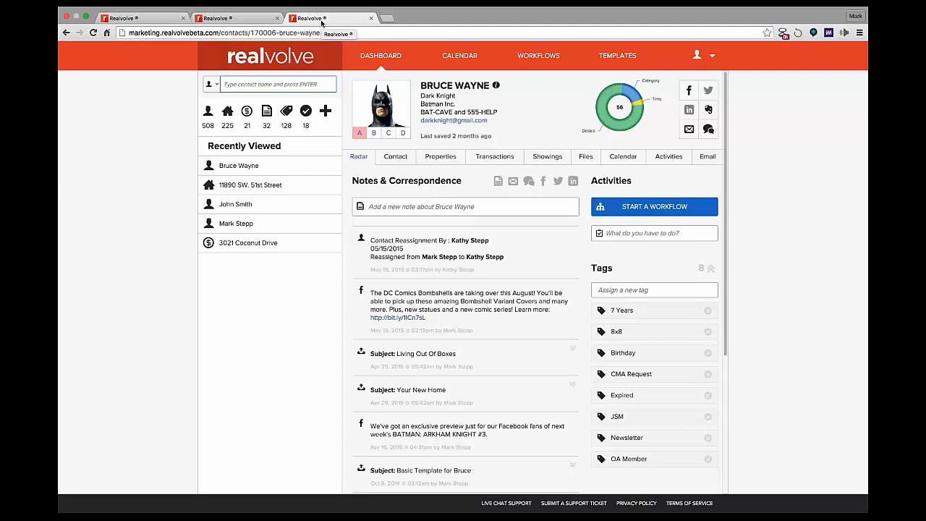
click(248, 19)
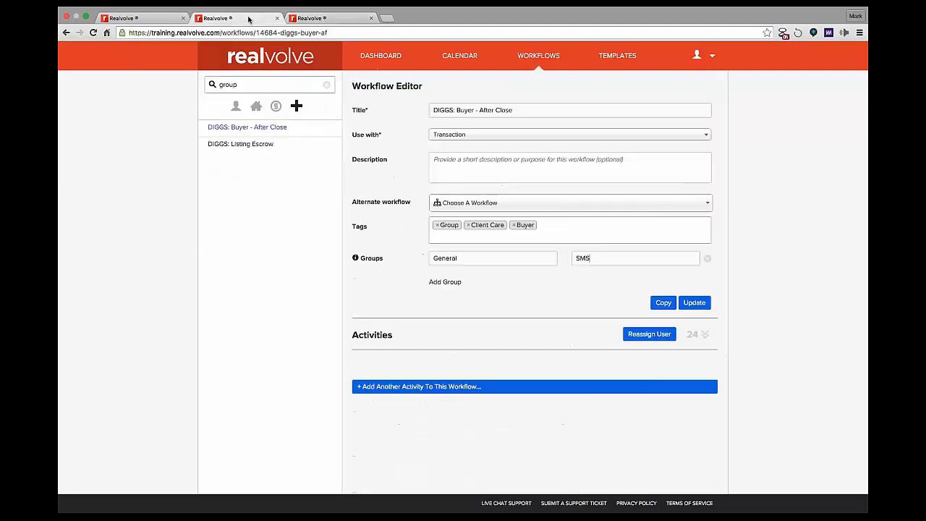
click(131, 23)
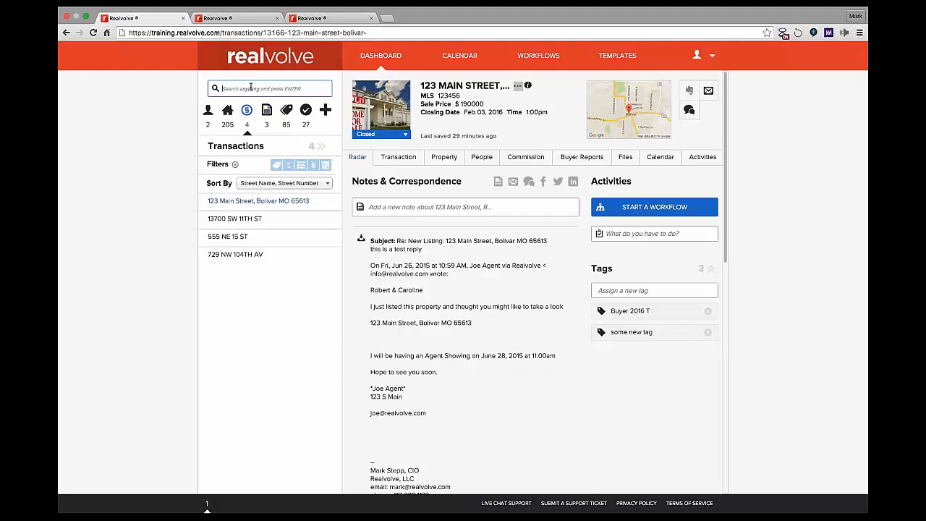
text(john)
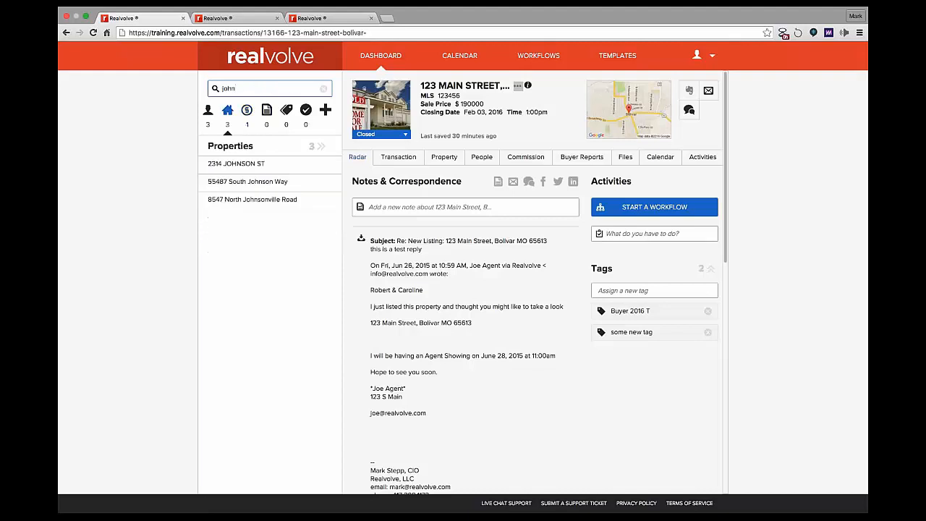
click(208, 110)
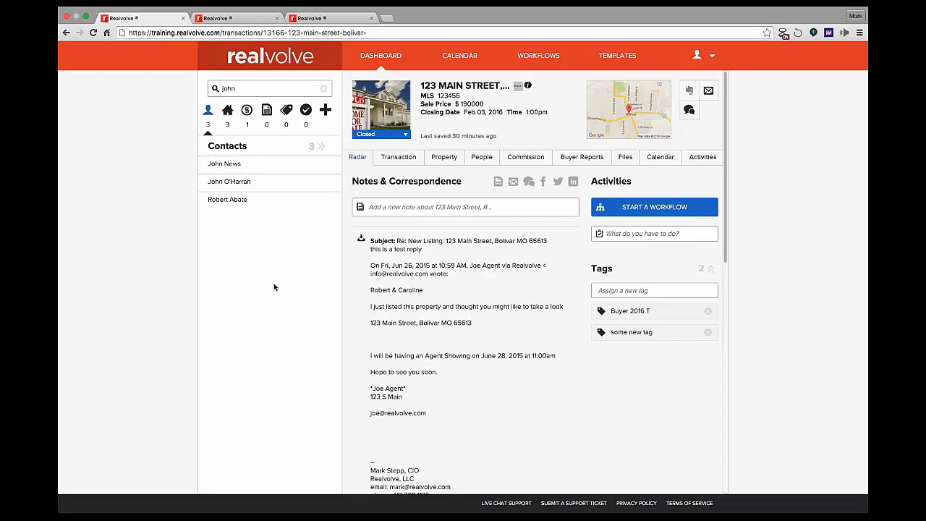
In the marketing beta account, run a Search for Anything on the same first name and list the matching contacts.
click(246, 88)
click(330, 22)
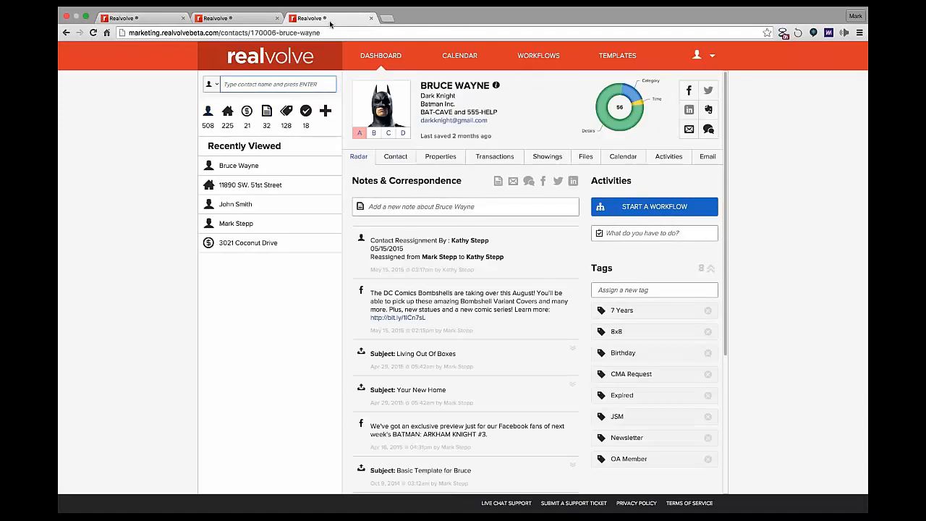
click(216, 85)
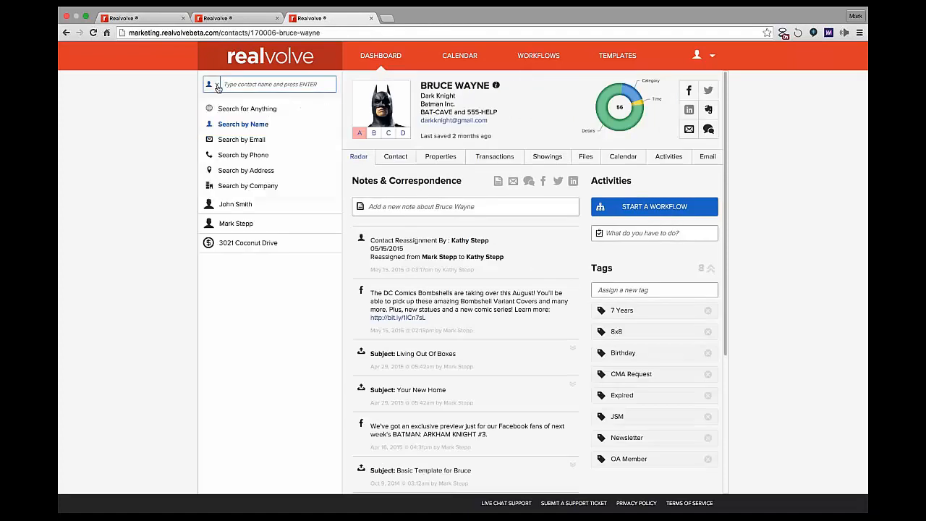
click(214, 109)
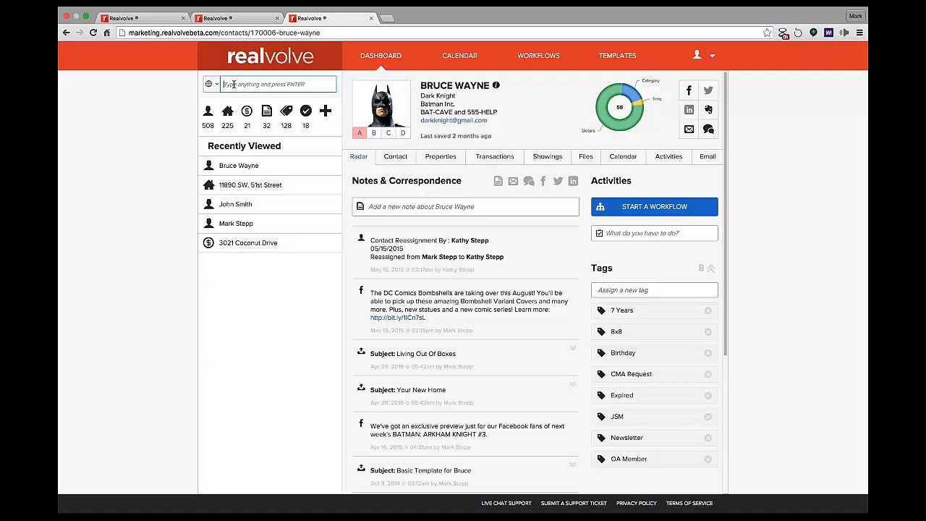
text(john)
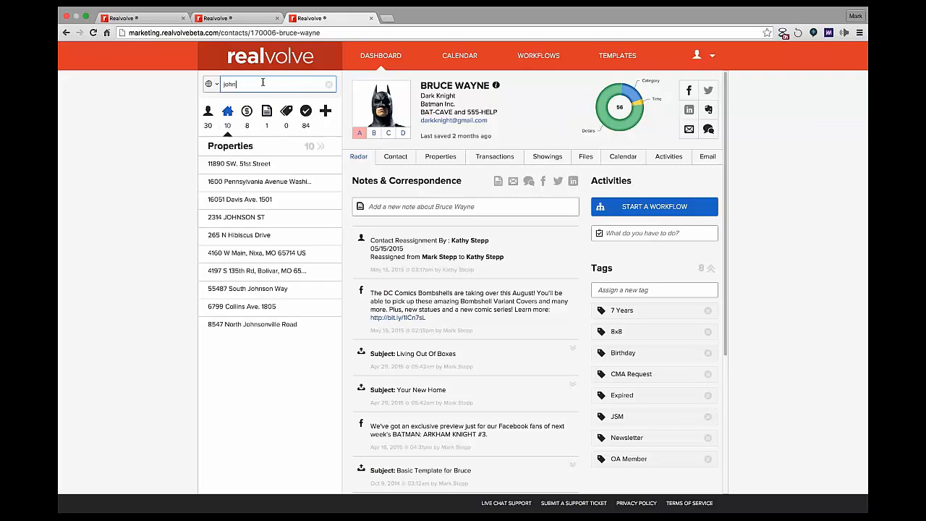
click(207, 111)
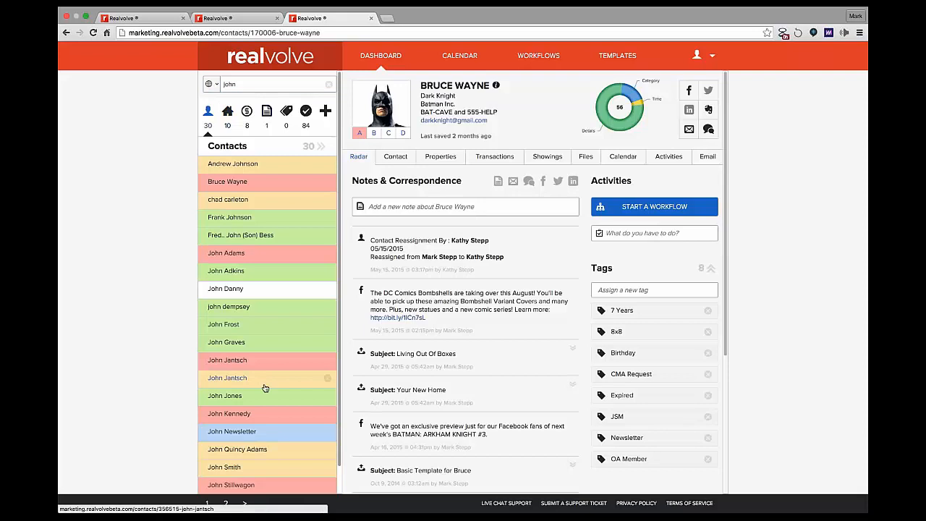
Limit the search to Search by Name, narrow it to the contact's full name, and review the other search types.
click(212, 84)
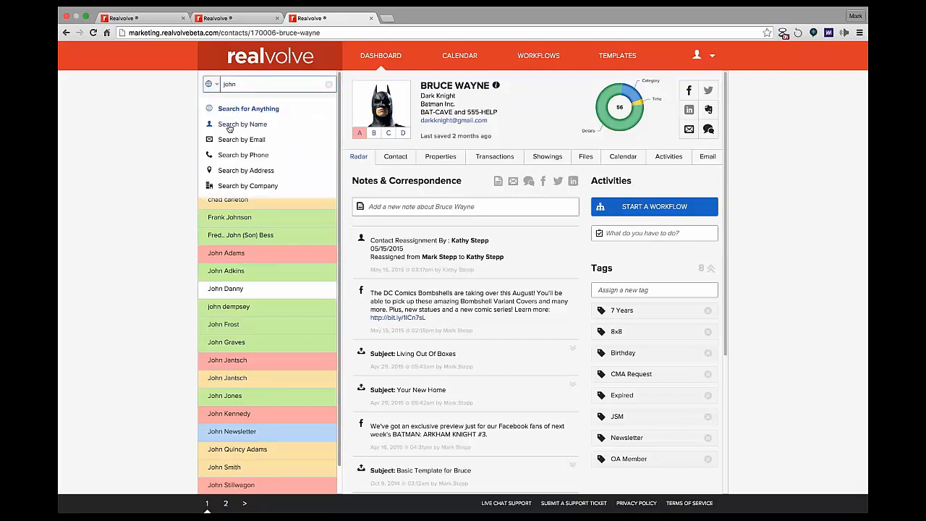
click(264, 127)
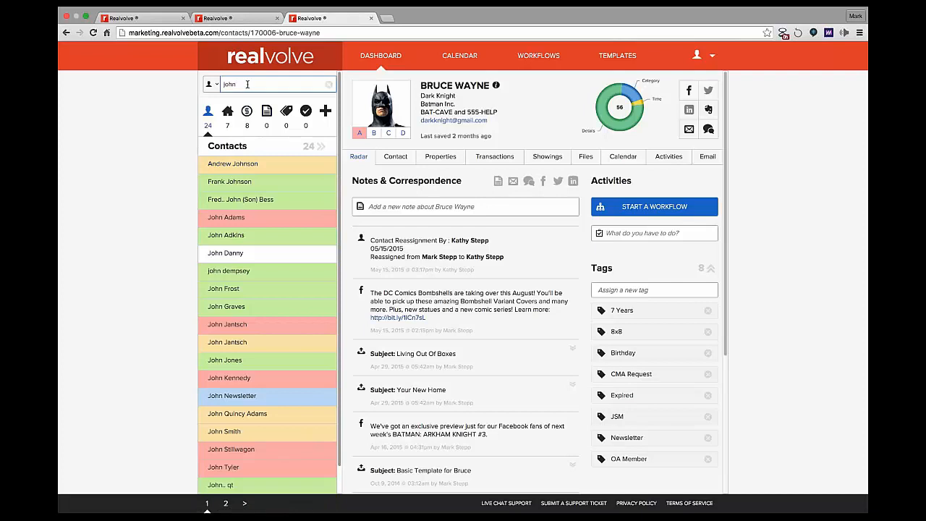
text(smith)
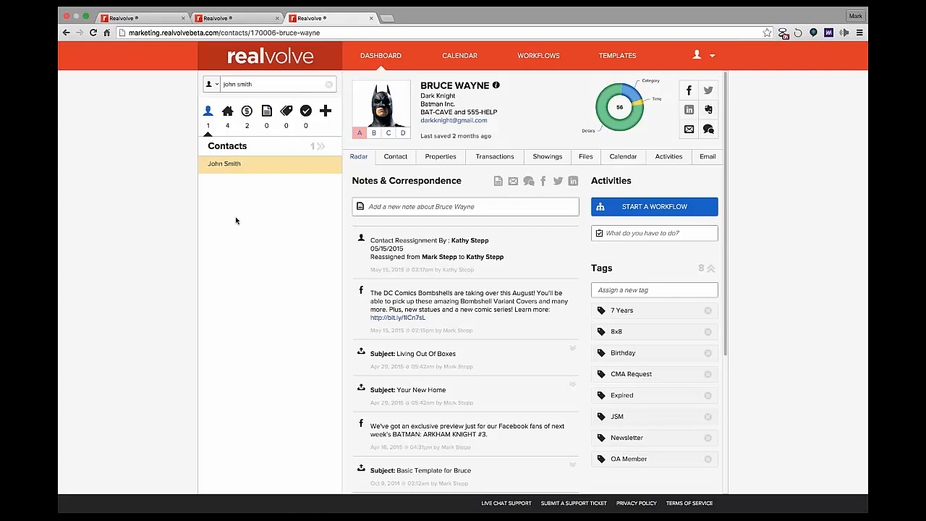
click(240, 84)
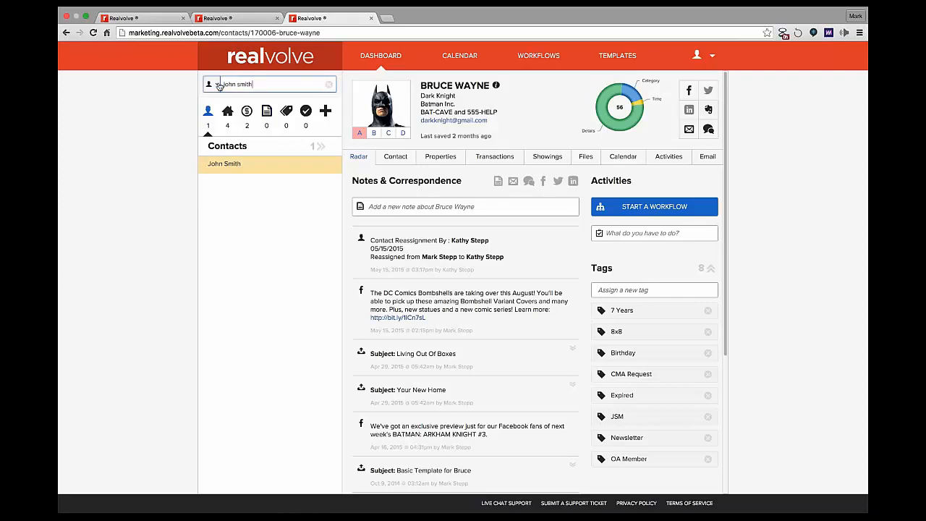
click(220, 85)
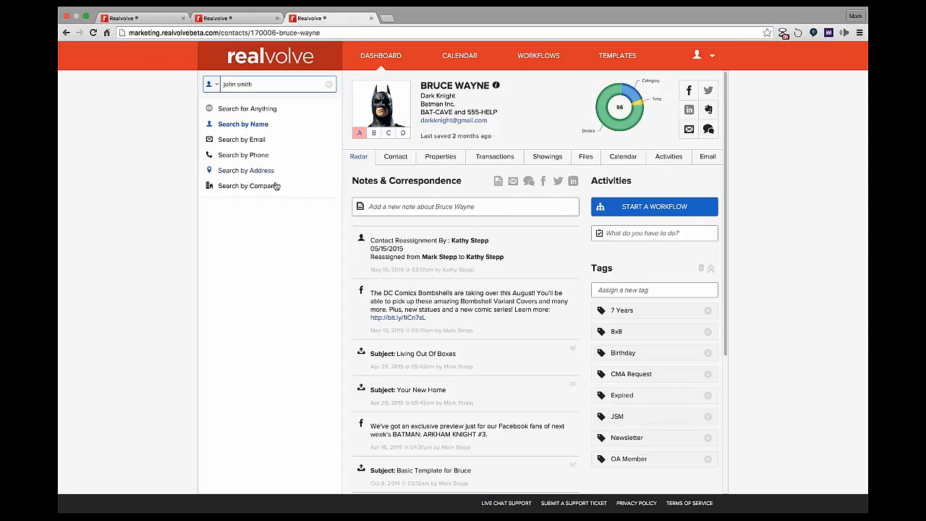
key(Return)
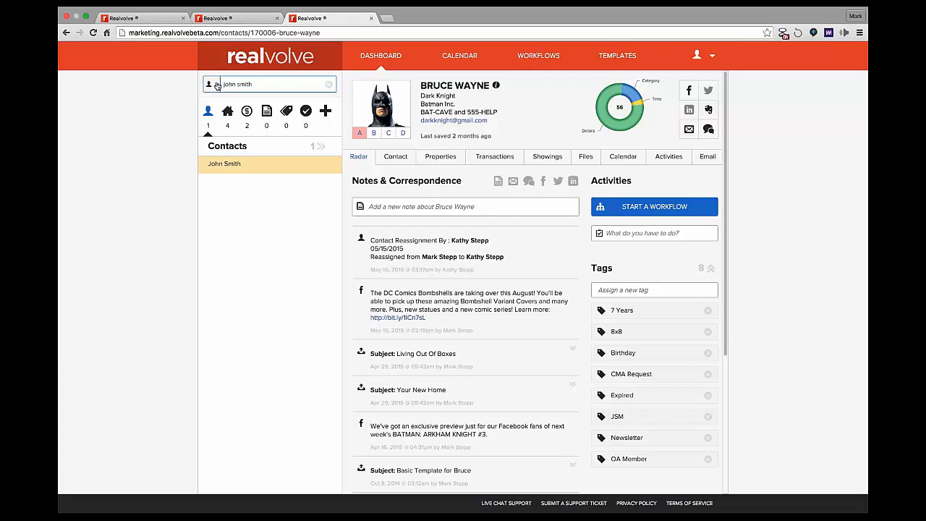
Return to the DIGGS: Buyer - After Close workflow in the training account and expand its activities for review.
click(165, 18)
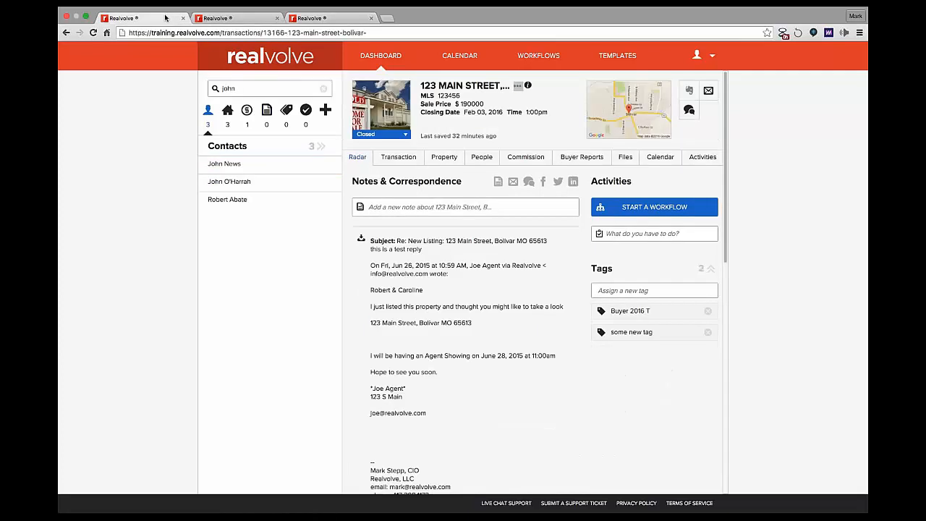
click(230, 17)
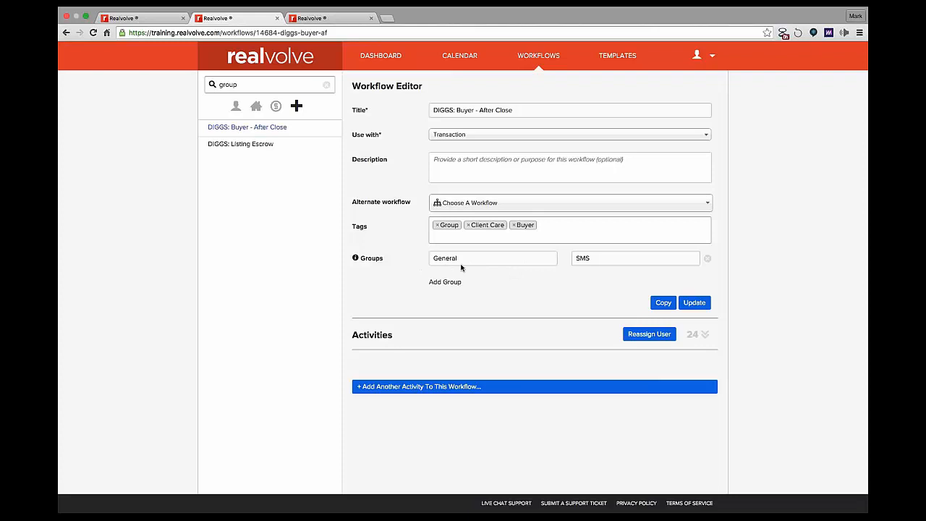
click(706, 338)
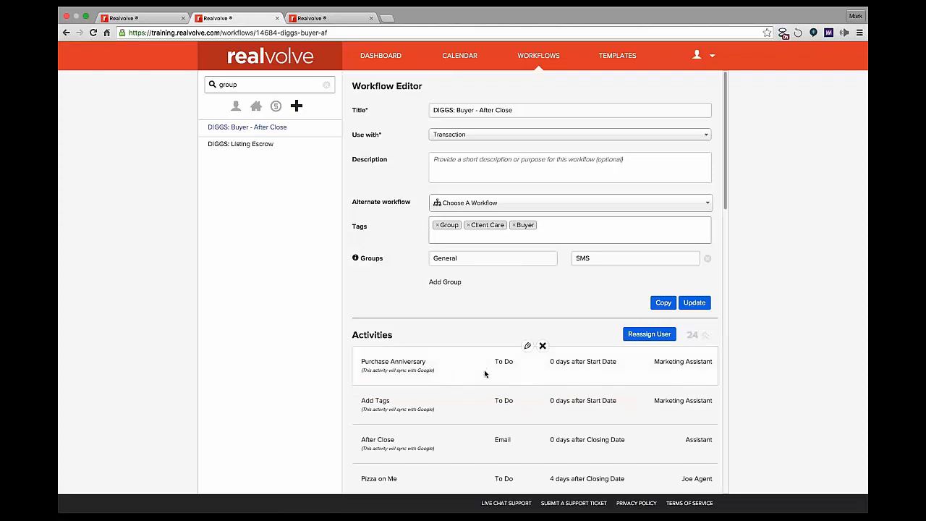
scroll(485, 374, down, 1)
scroll(484, 374, down, 5)
scroll(485, 373, up, 6)
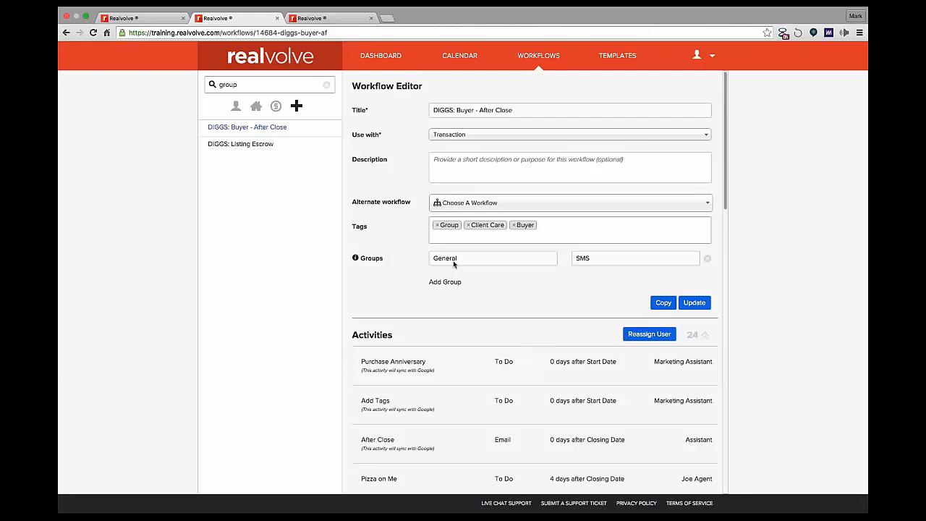
Open the DIGGS: Listing Escrow workflow and expand its activities to review them alongside its groups.
click(253, 147)
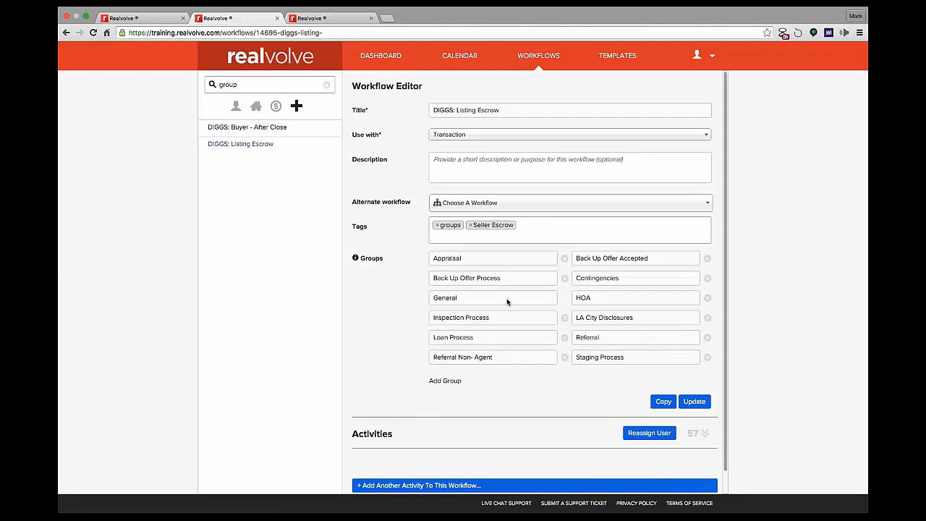
click(704, 433)
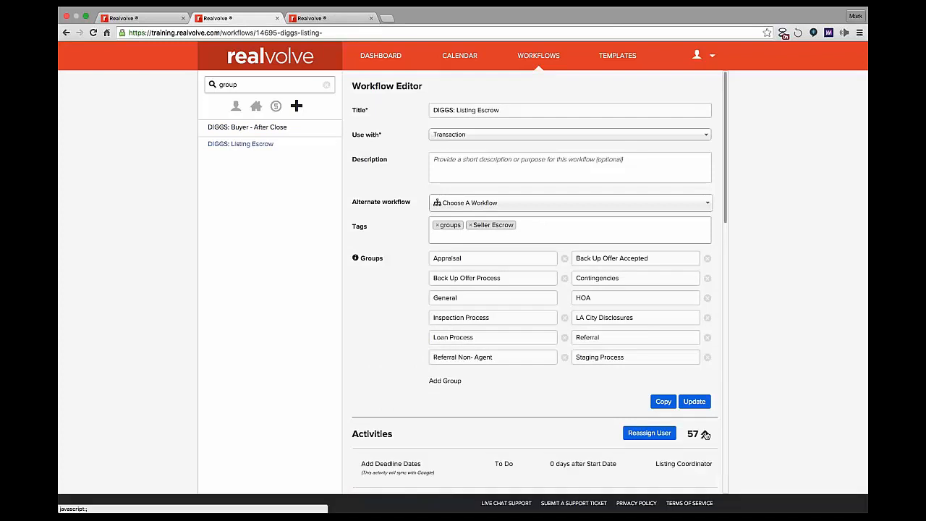
scroll(413, 393, down, 5)
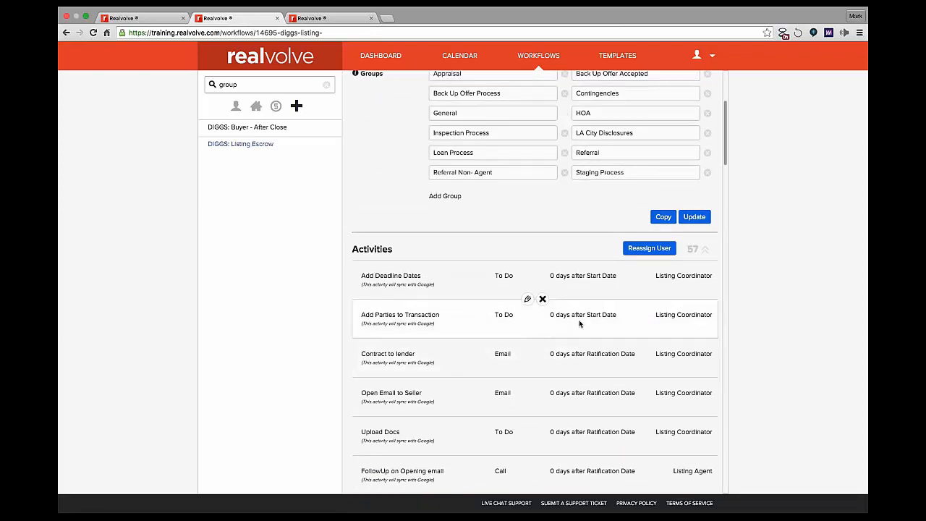
scroll(580, 324, up, 2)
scroll(580, 324, up, 1)
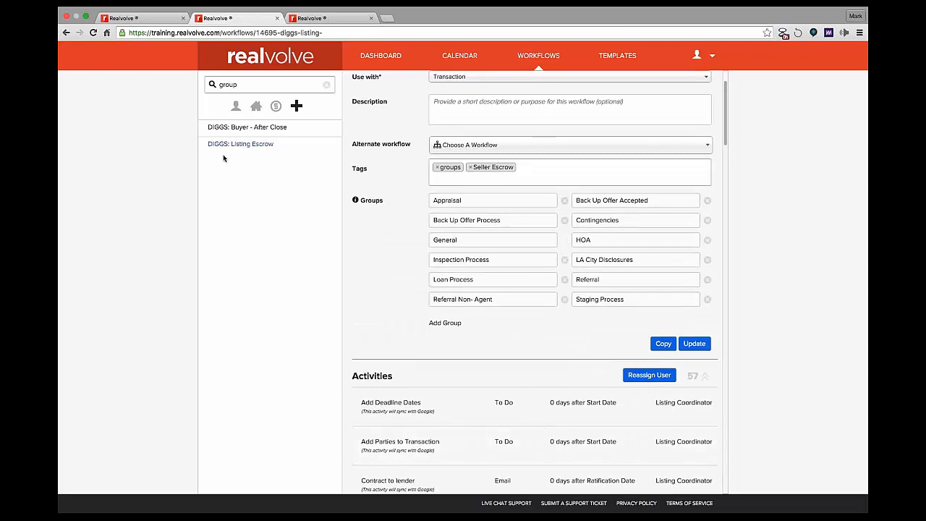
Open the Appraisal Date Set? activity of the Listing Escrow workflow for editing to examine its group assignment.
mouse_move(223, 157)
scroll(535, 405, down, 5)
scroll(532, 282, down, 1)
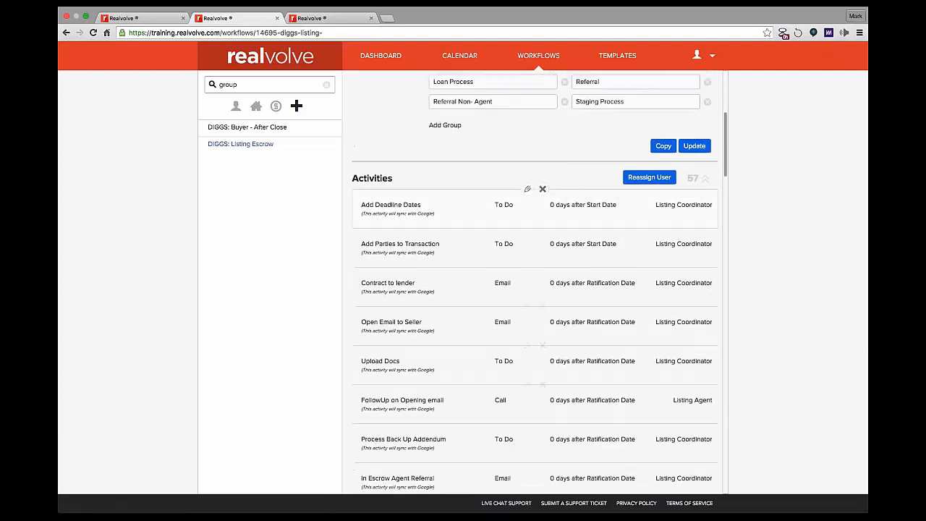
click(528, 309)
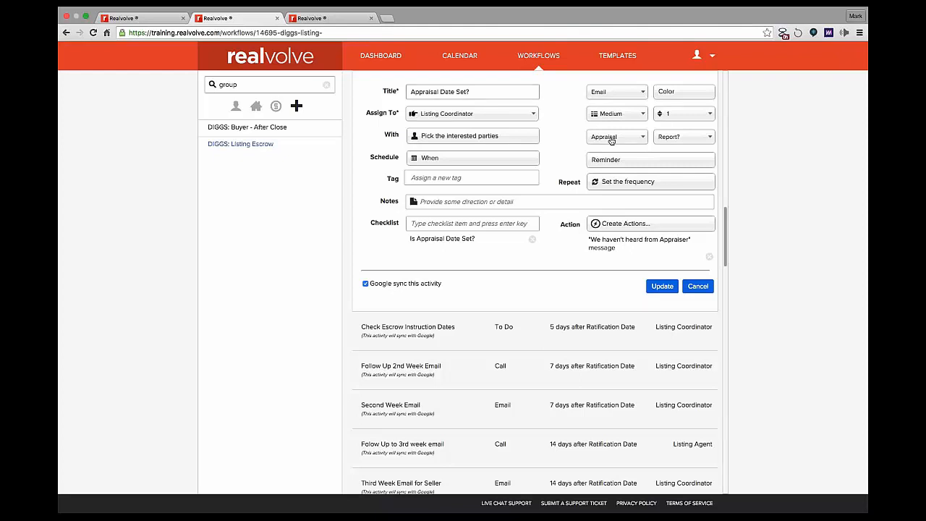
On the closed property transaction, begin starting the DIGGS: Listing Escrow workflow and proceed to its activity selection.
click(159, 19)
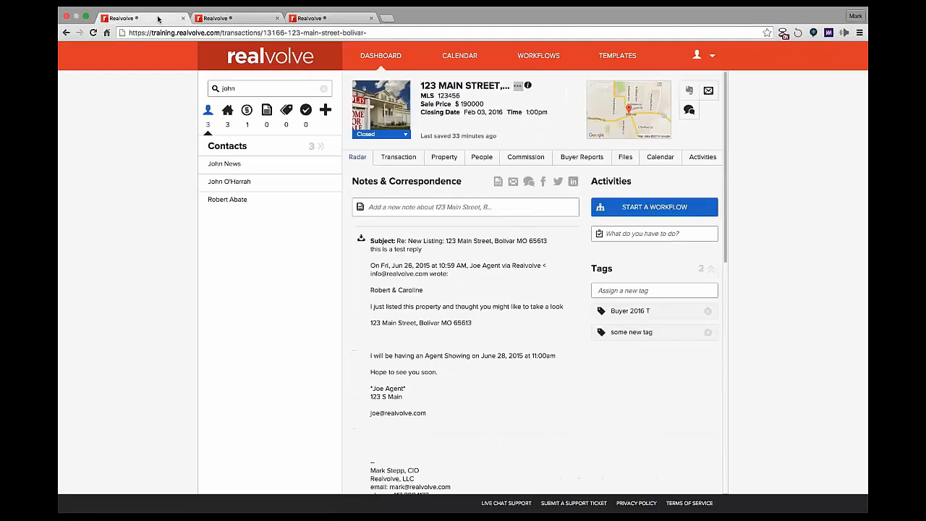
click(666, 207)
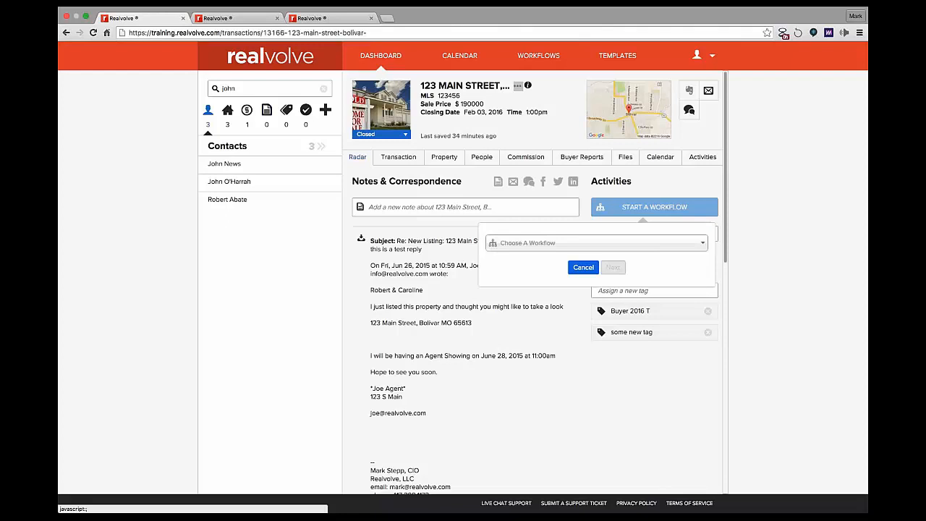
click(536, 243)
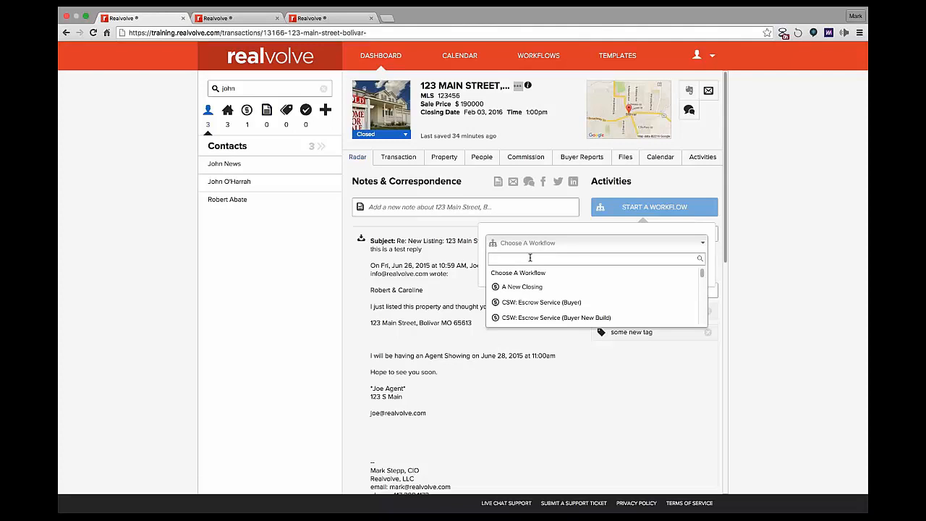
text(listing)
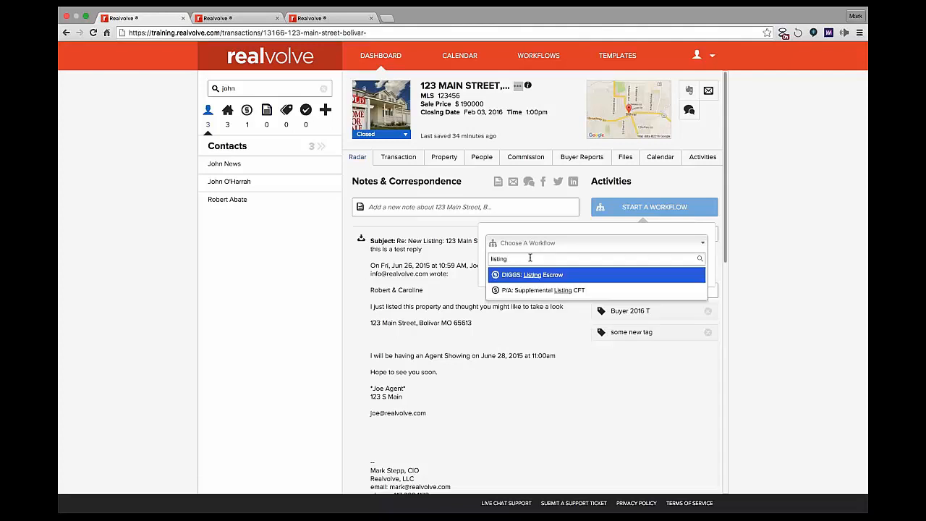
key(Return)
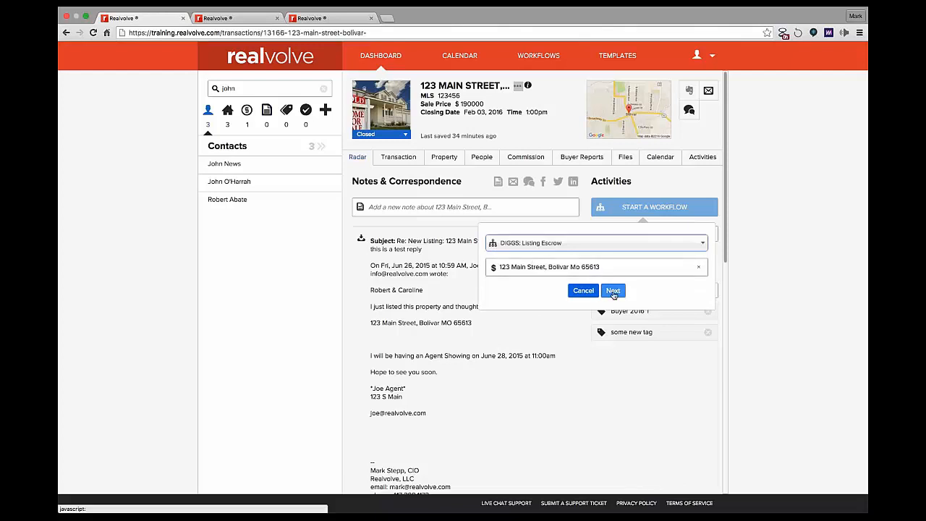
click(612, 291)
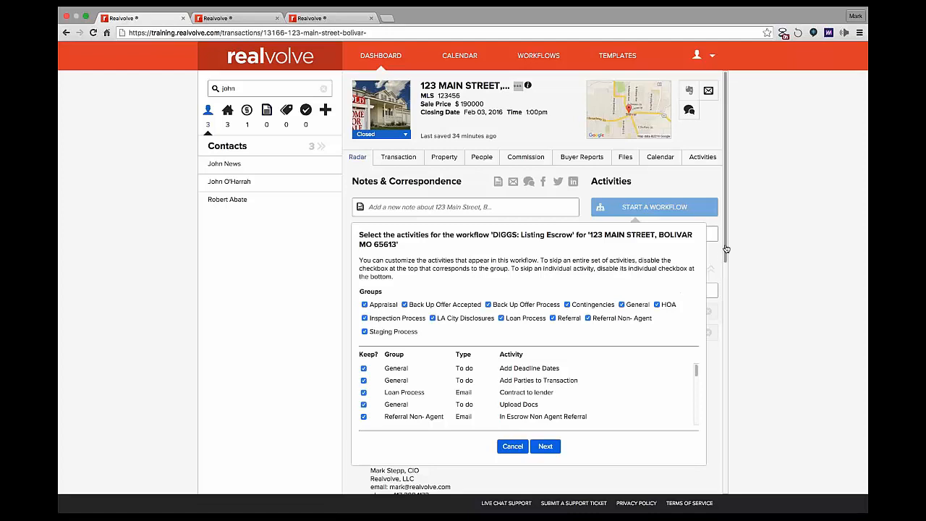
Exclude the Back Up Offer Accepted, Back Up Offer Process and Contingencies groups from the workflow being started.
scroll(721, 256, down, 1)
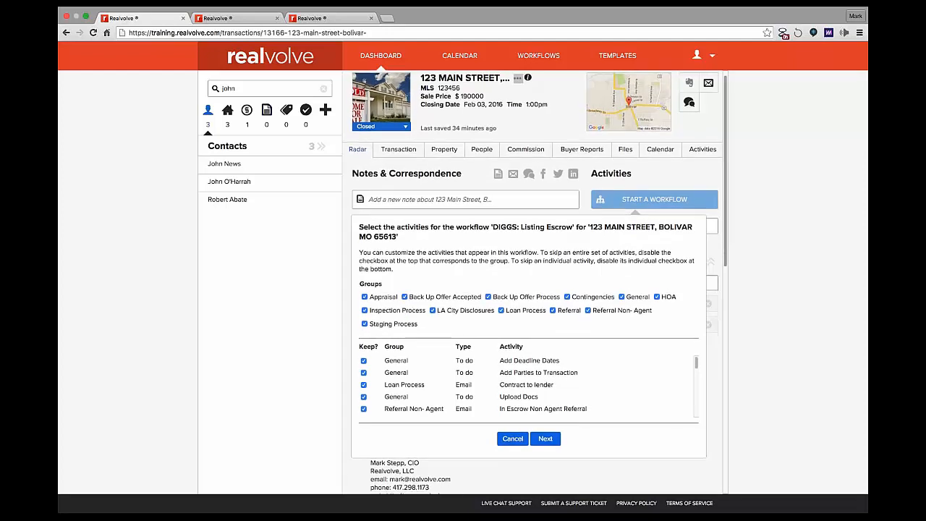
click(405, 296)
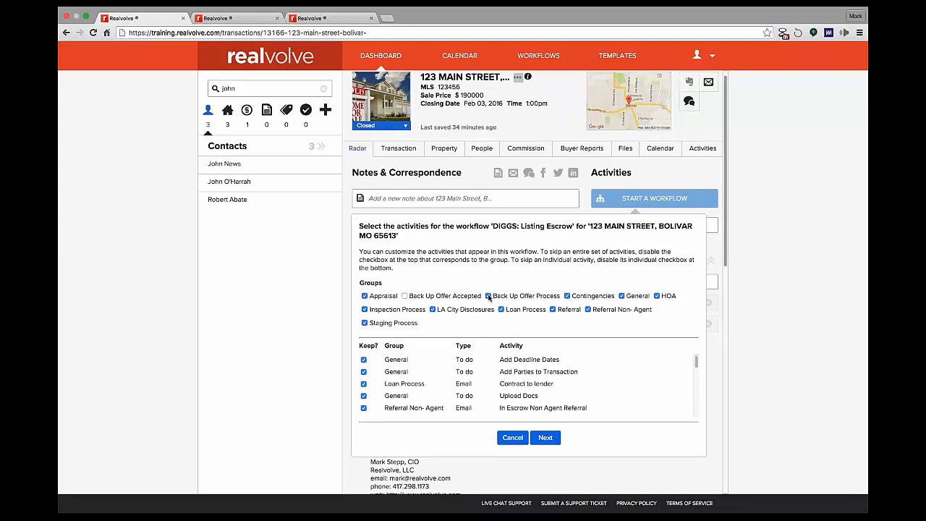
click(488, 297)
click(568, 295)
mouse_move(697, 362)
mouse_down()
mouse_move(695, 409)
mouse_move(697, 359)
mouse_up()
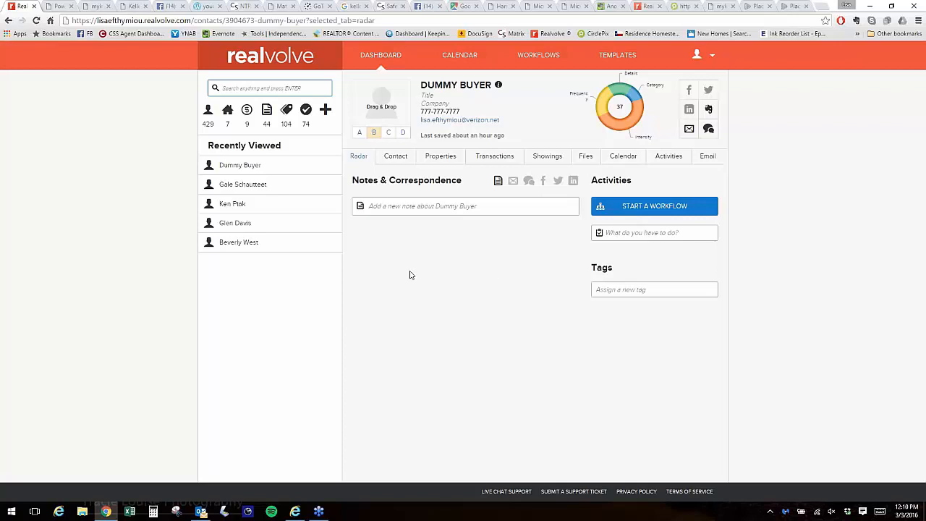
On the dummy buyer contact, begin starting the Keller Williams: 8x8 workflow and proceed to its activity selection.
click(444, 212)
click(659, 208)
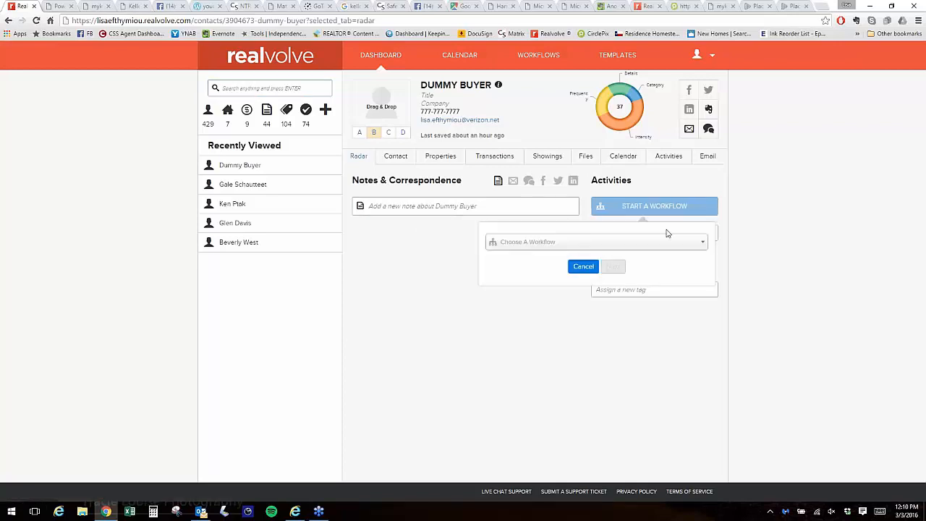
click(677, 246)
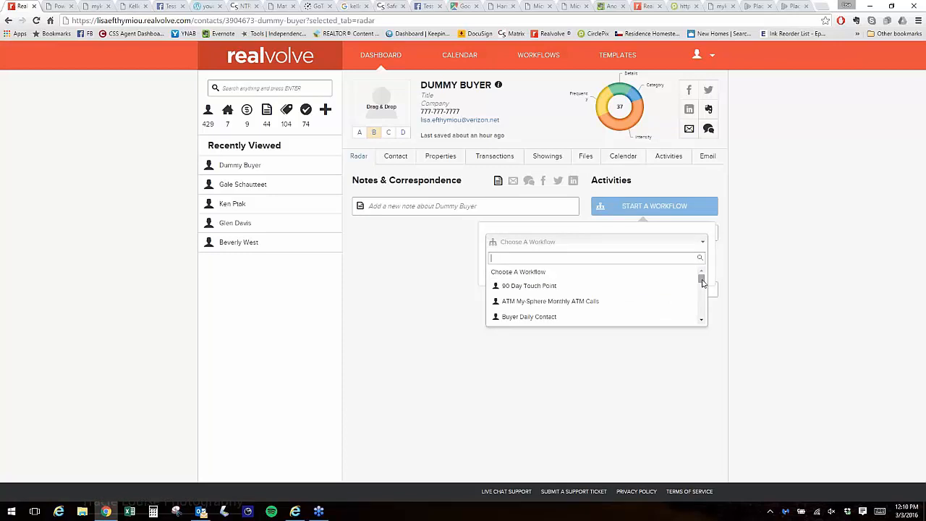
drag(702, 280, 705, 300)
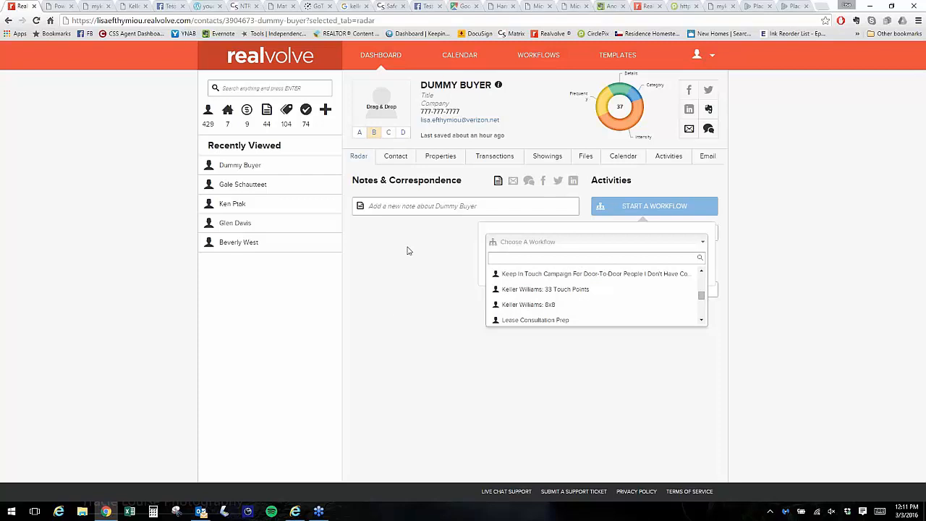
click(553, 307)
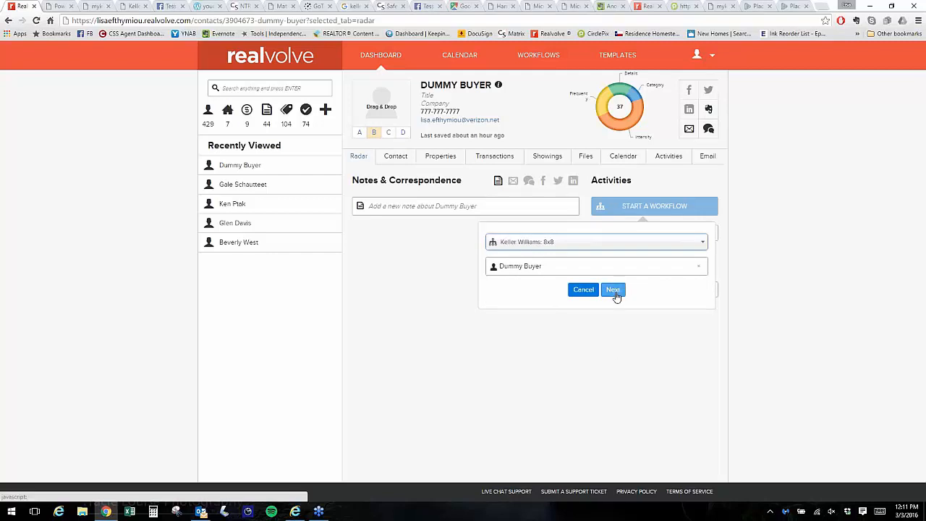
click(615, 290)
click(614, 290)
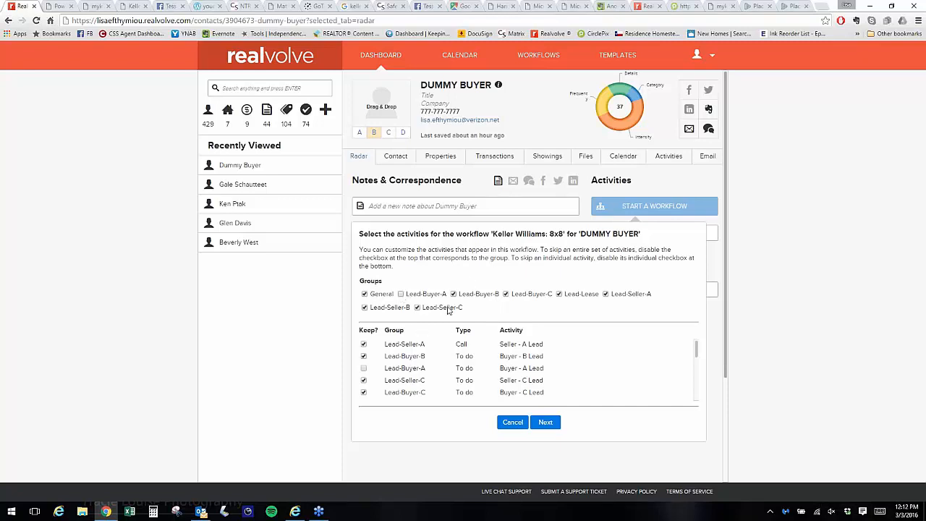
Exclude the Lead-Buyer-C, Lead-Lease, Lead-Seller-A, Lead-Seller-B and Lead-Seller-C groups, then accept the dates and start the 8x8 workflow.
click(507, 294)
click(559, 294)
click(605, 295)
click(417, 308)
click(364, 307)
drag(697, 348, 722, 342)
click(546, 423)
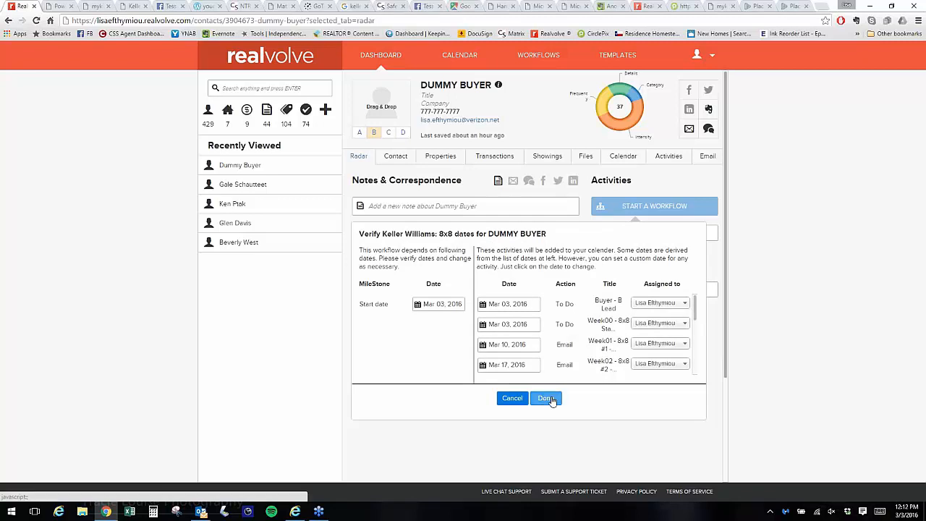
click(544, 399)
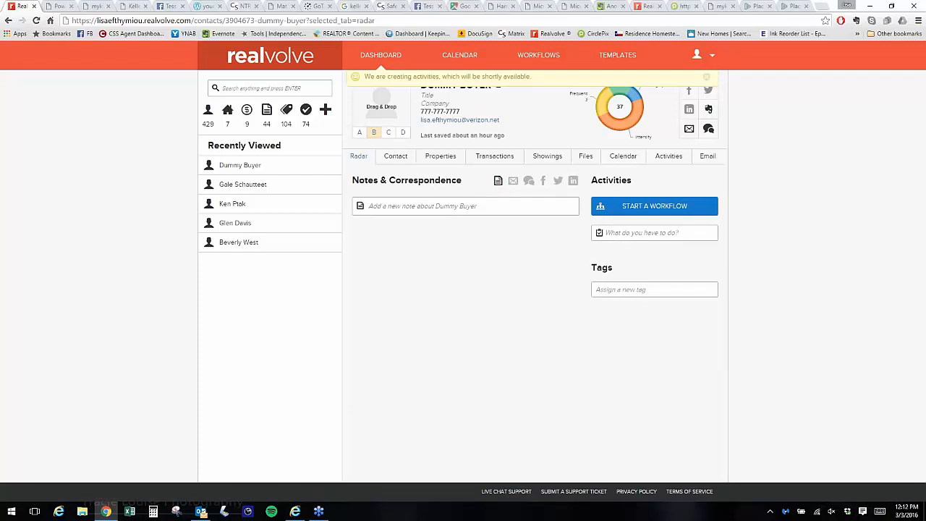
In the contact's activities, check off Week00 - 8x8 Start - Send Thank You Card and choose its Add 8 x 8 tag action.
click(667, 158)
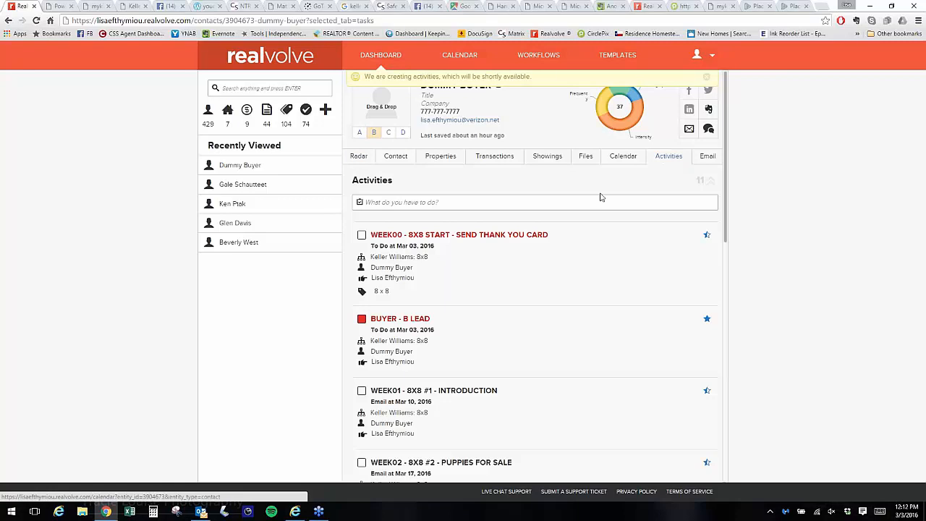
click(362, 236)
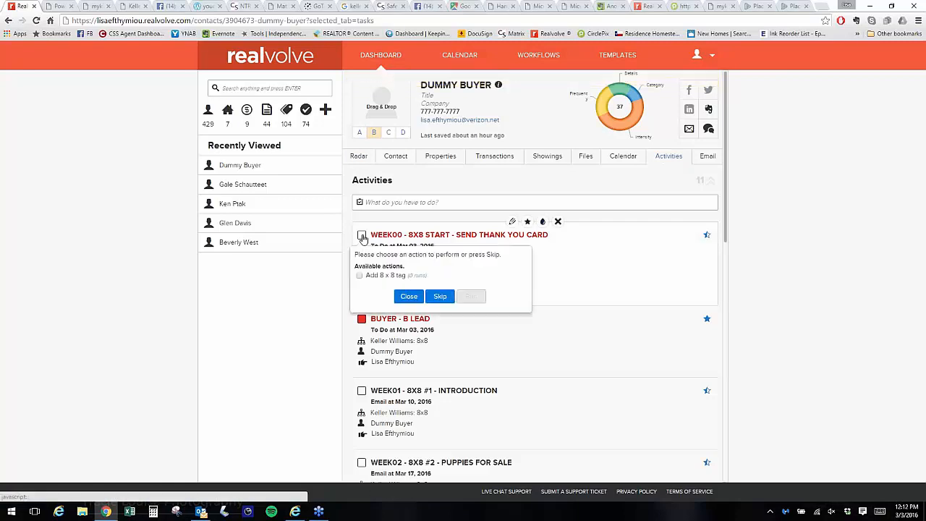
click(359, 276)
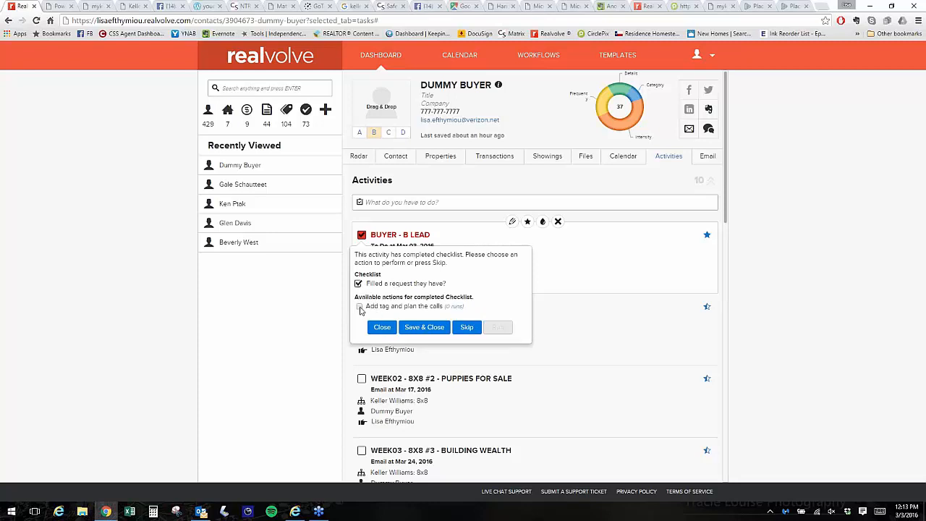
Run the Add tag and plan the calls action of the Buyer - B Lead activity, starting its Call Weekly for a B Lead workflow with default dates.
click(360, 306)
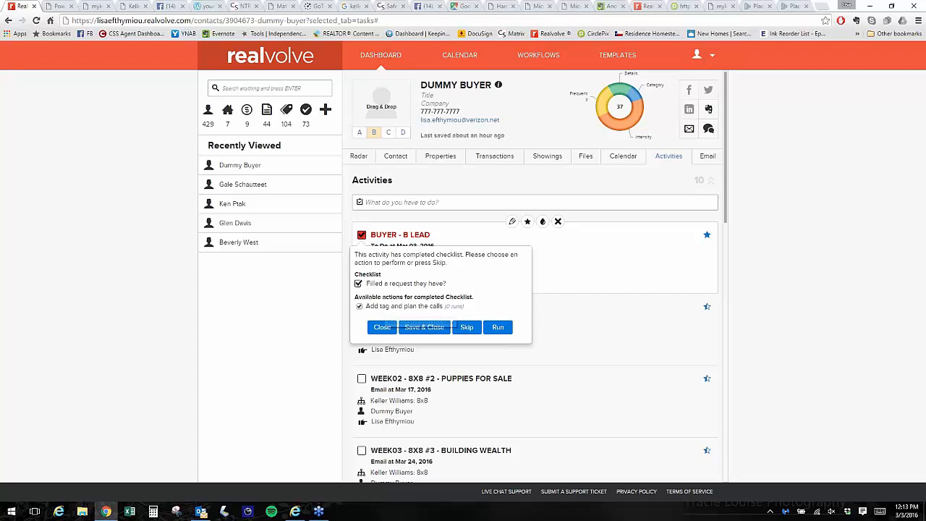
click(510, 327)
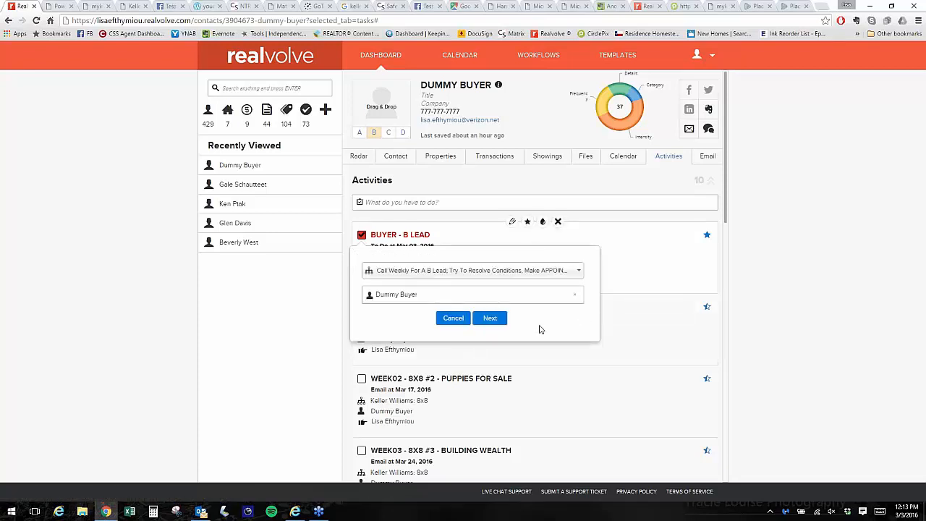
click(492, 320)
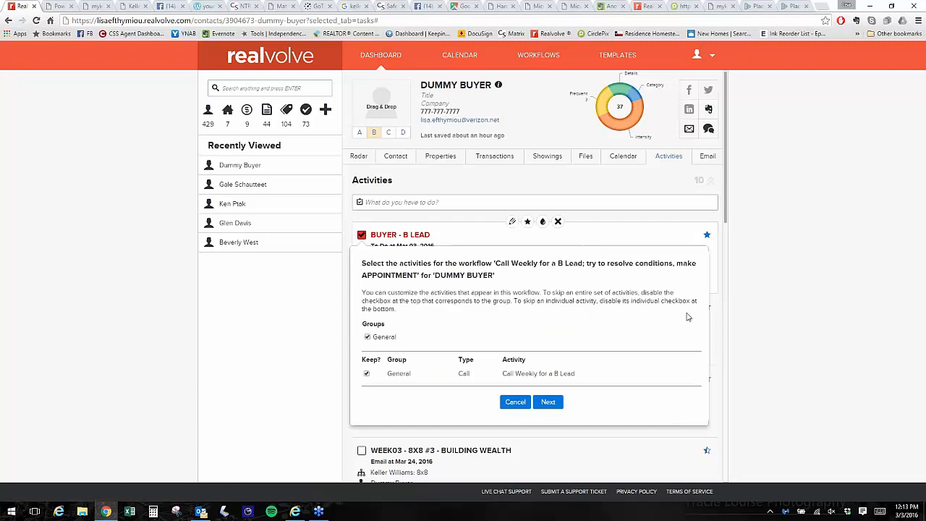
click(551, 403)
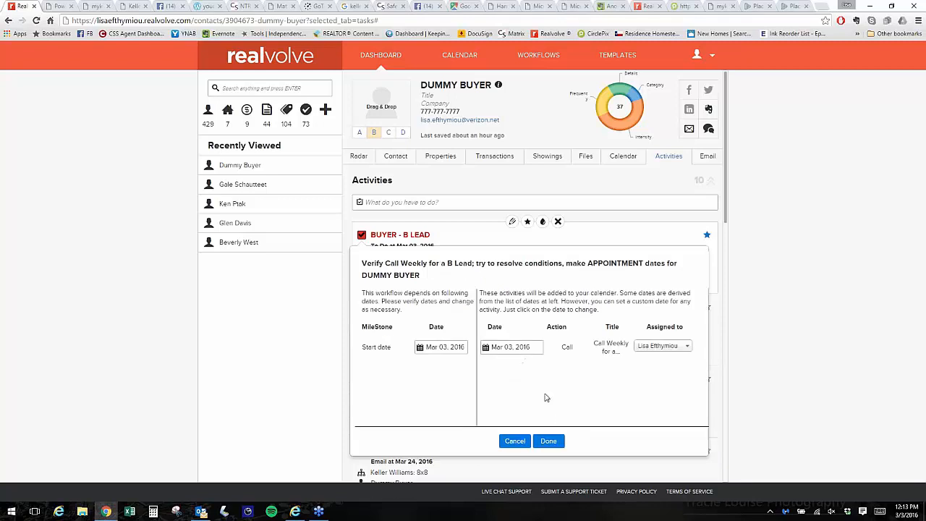
click(550, 442)
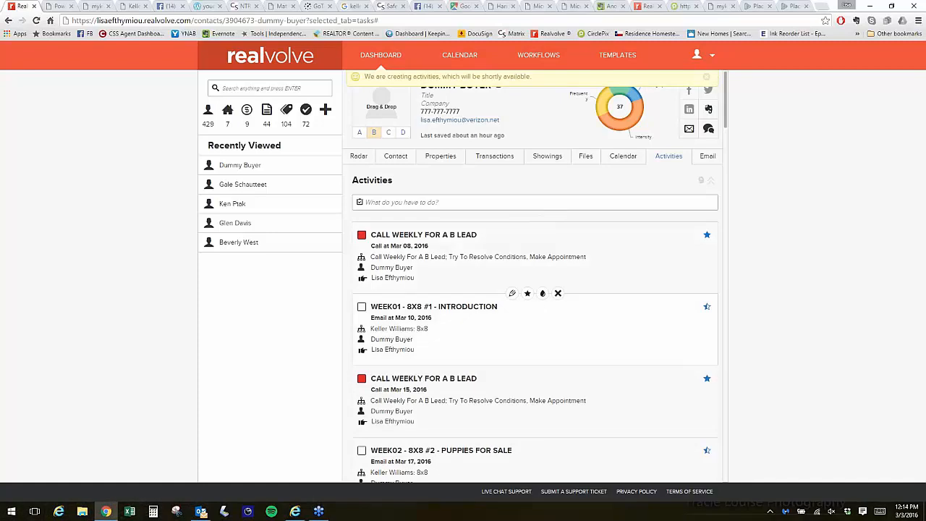
Review the contact's activities list to examine how the weekly B-lead calls fall between the 8x8 activities through Week09.
scroll(469, 262, down, 2)
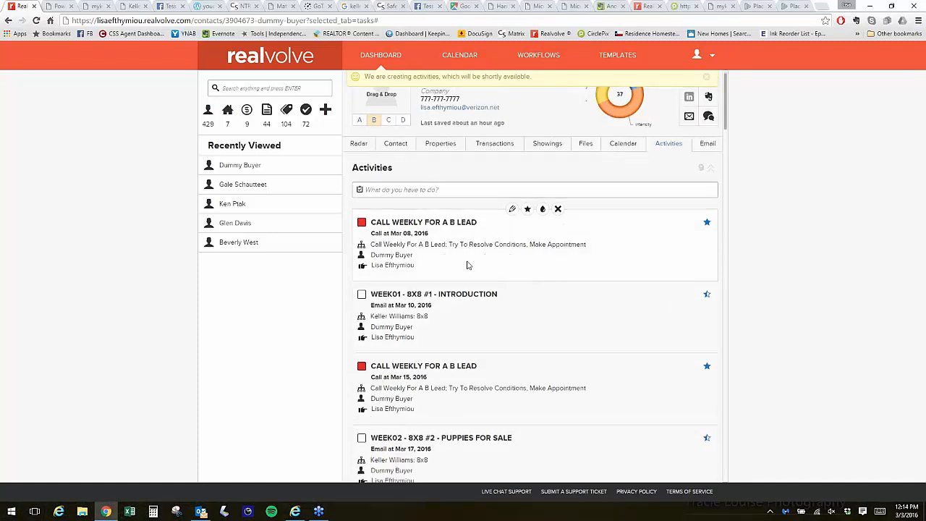
scroll(432, 296, down, 2)
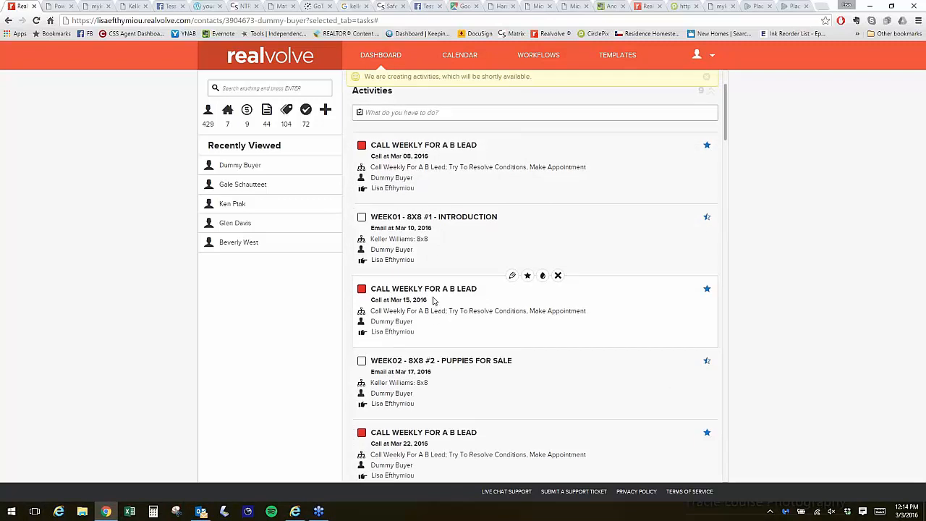
scroll(434, 301, down, 1)
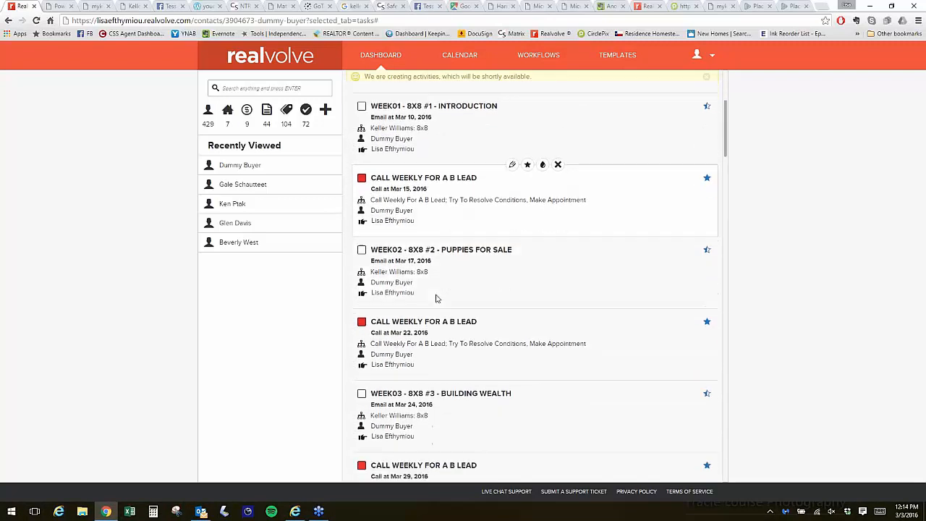
scroll(438, 295, up, 2)
scroll(439, 293, up, 3)
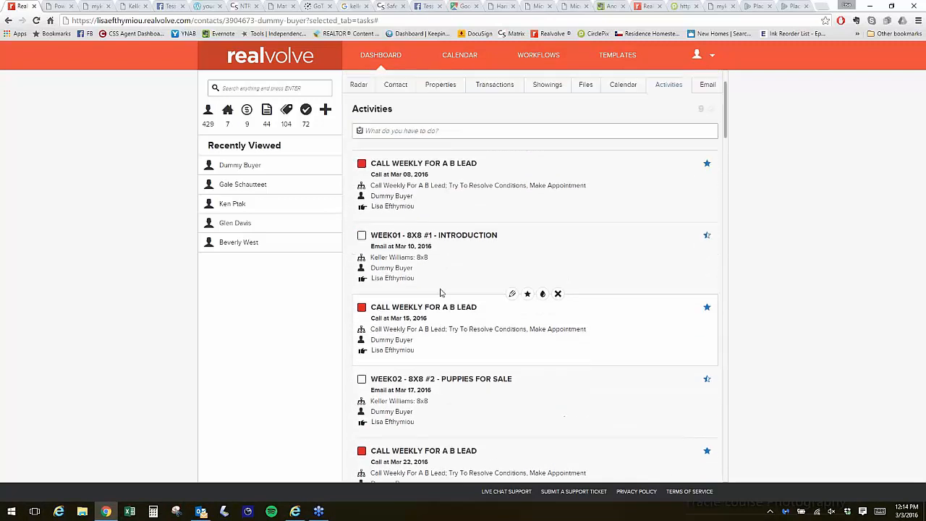
scroll(442, 293, up, 1)
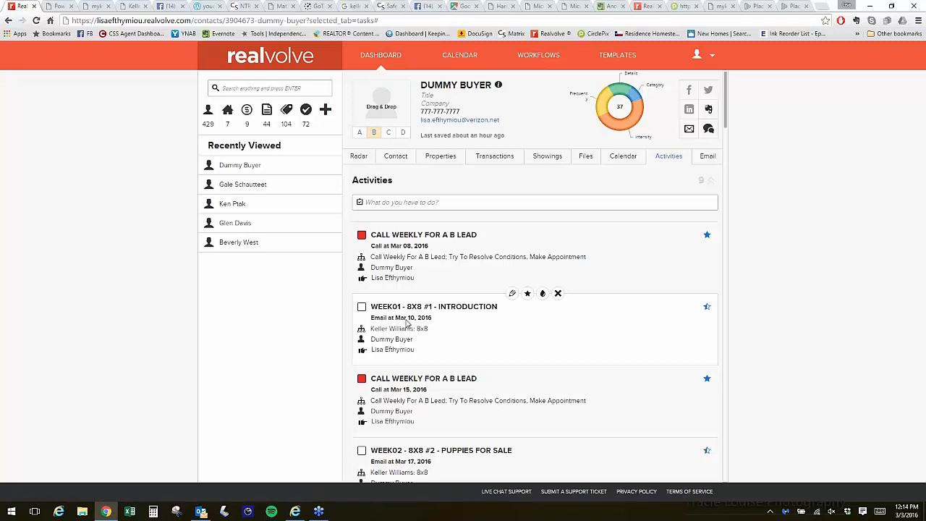
scroll(408, 323, down, 2)
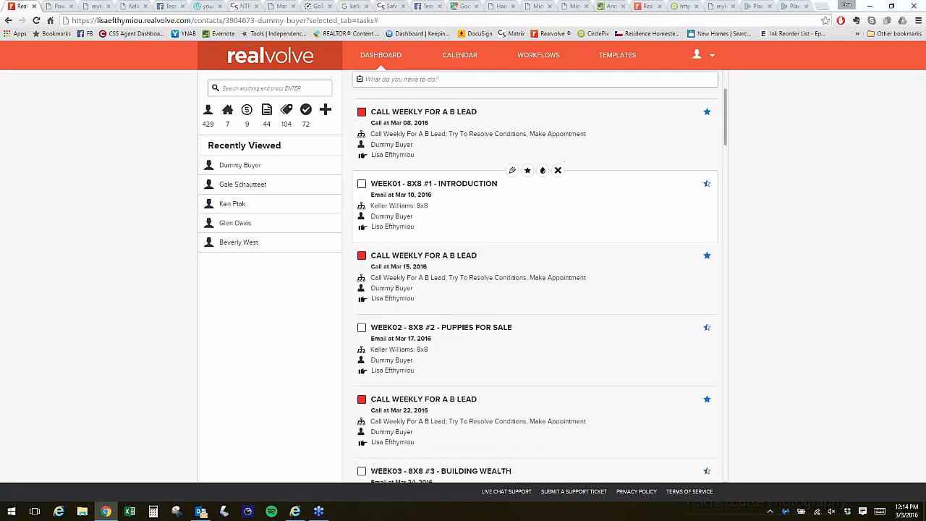
scroll(535, 275, down, 3)
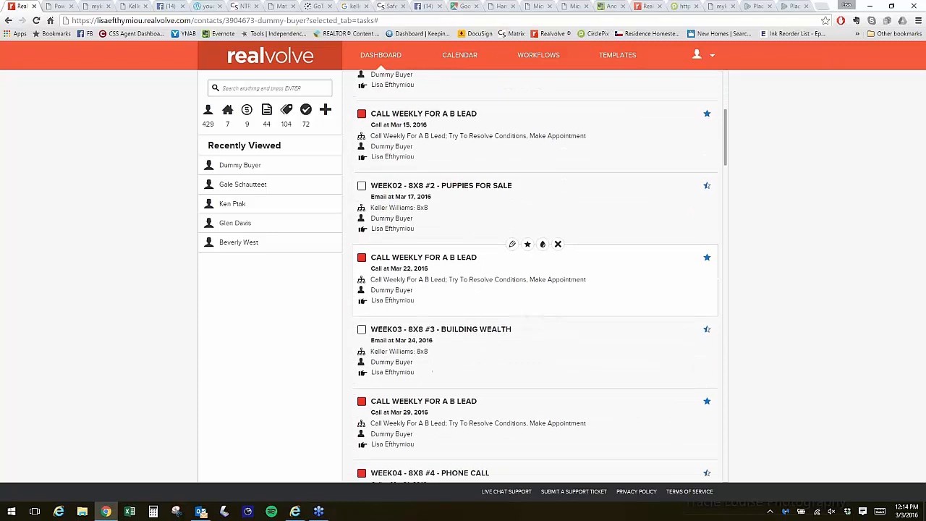
scroll(535, 250, down, 3)
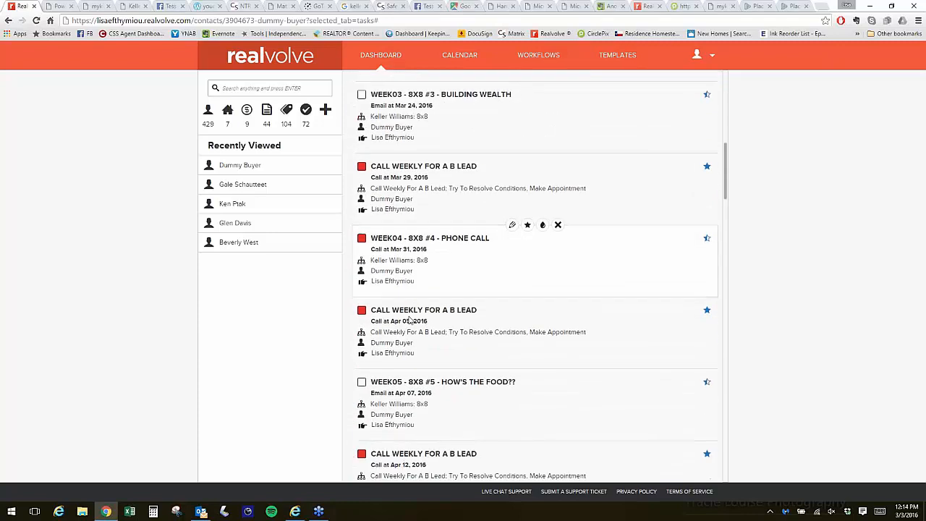
scroll(535, 260, down, 3)
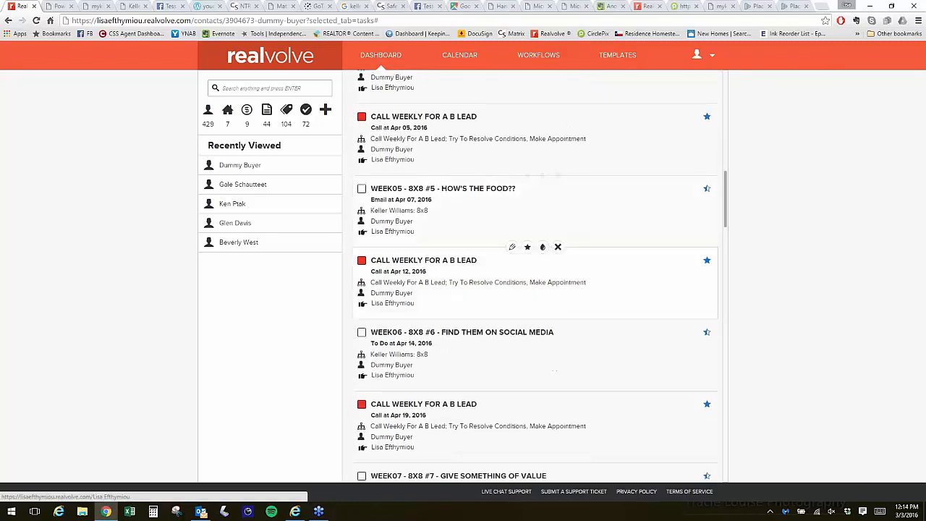
scroll(569, 304, down, 3)
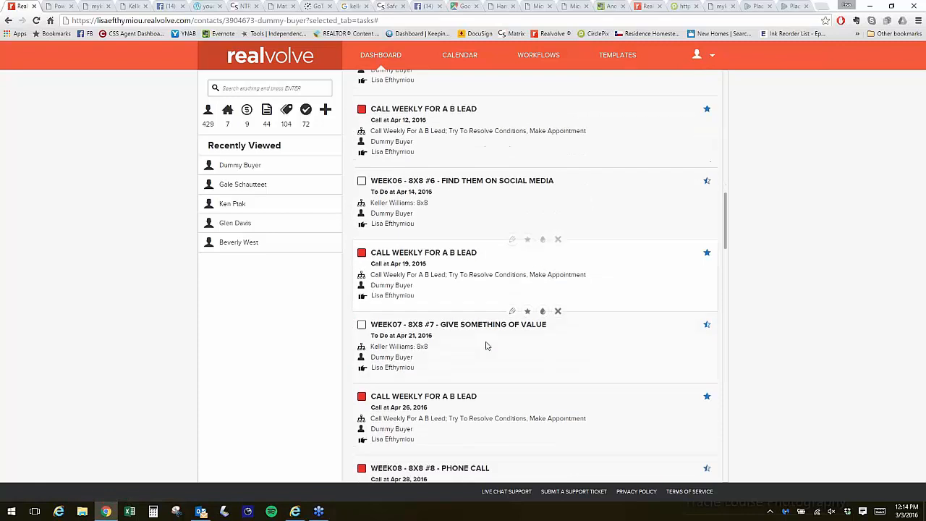
scroll(487, 345, down, 3)
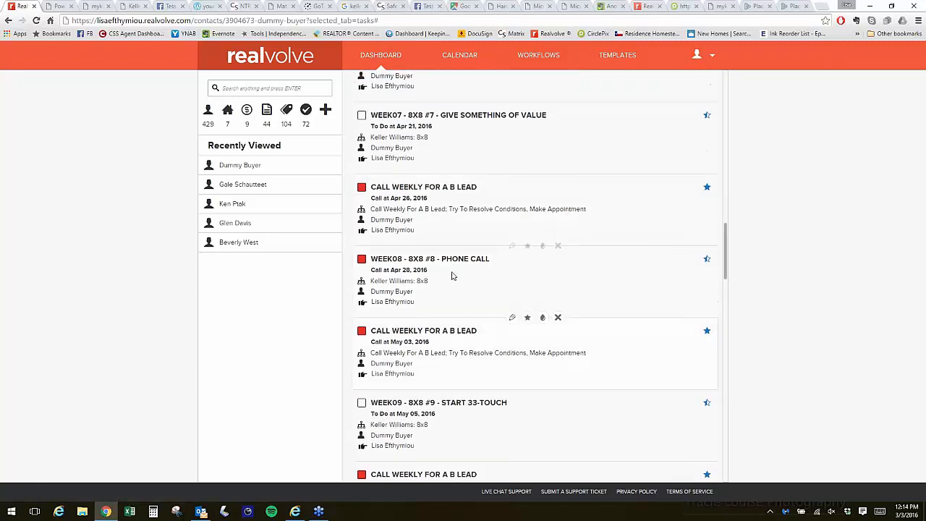
scroll(465, 289, down, 2)
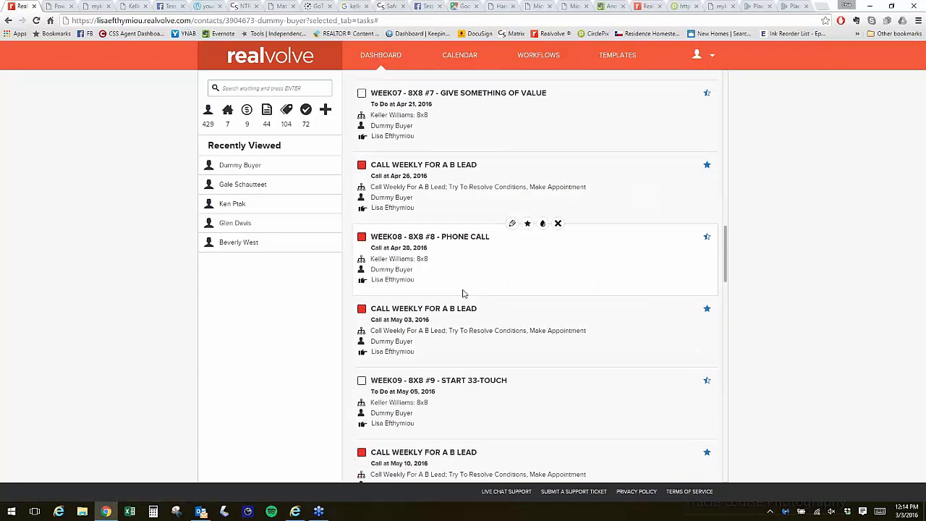
scroll(465, 318, down, 2)
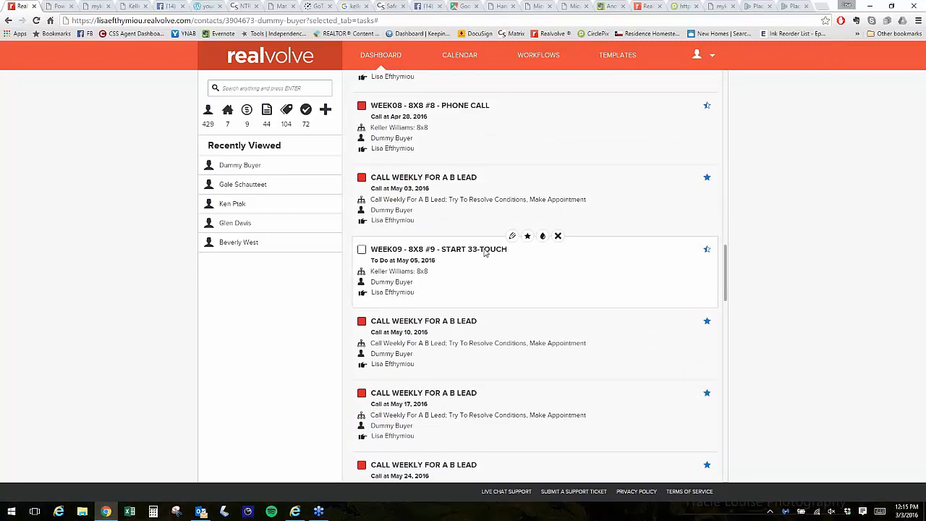
Run the Start kw 33-touch action of the Week09 - 8x8 #9 activity, starting Keller Williams: 33 Touch Points with all activities and default dates.
click(362, 250)
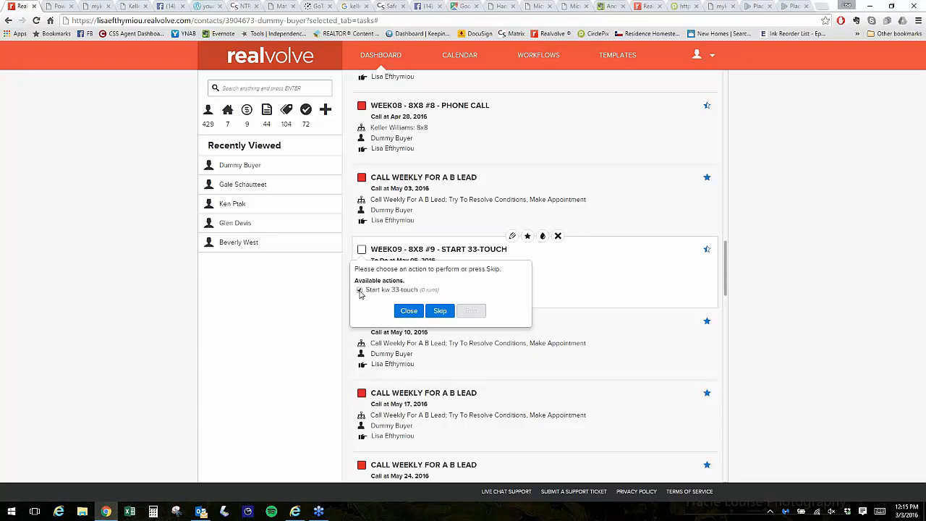
click(359, 290)
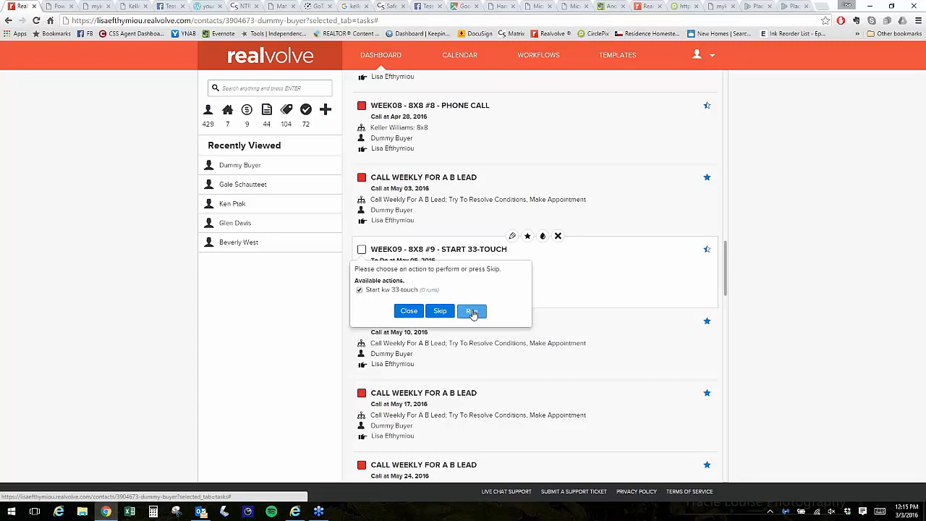
click(472, 312)
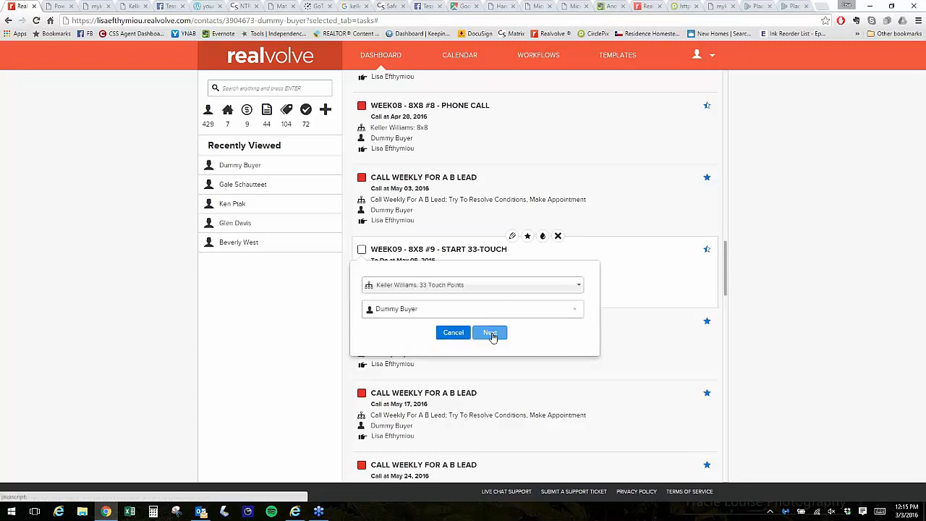
click(494, 336)
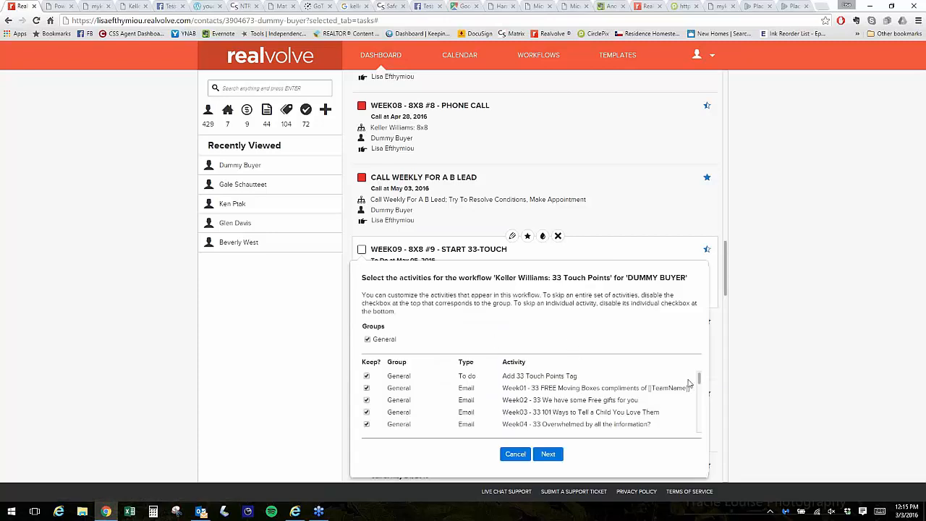
drag(699, 382, 702, 406)
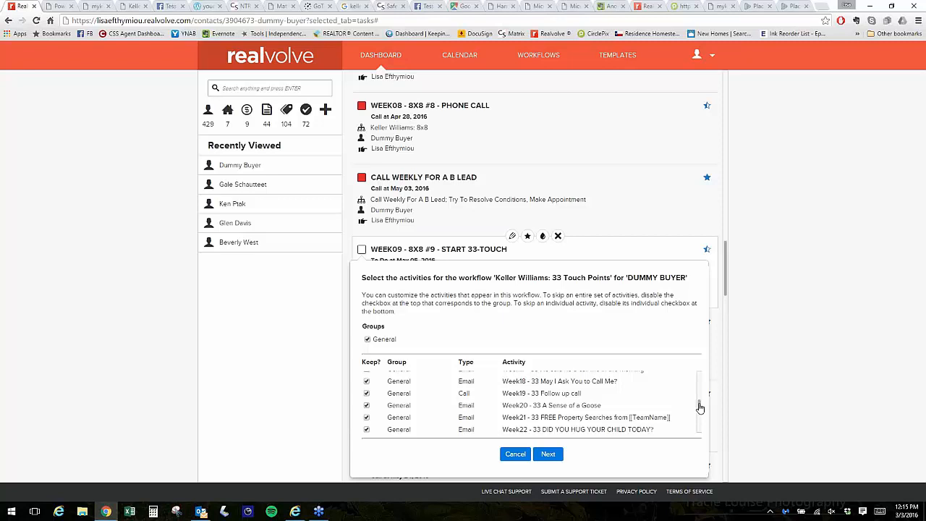
drag(699, 407, 699, 432)
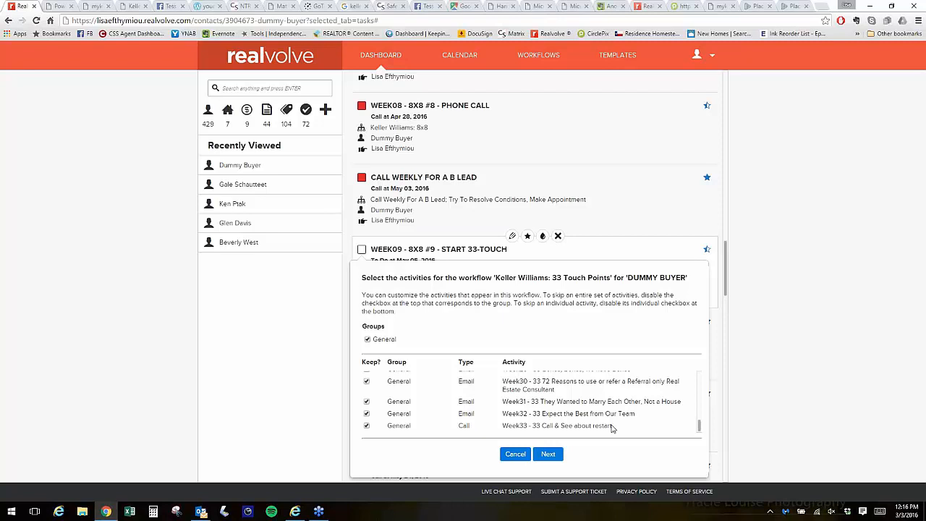
click(549, 456)
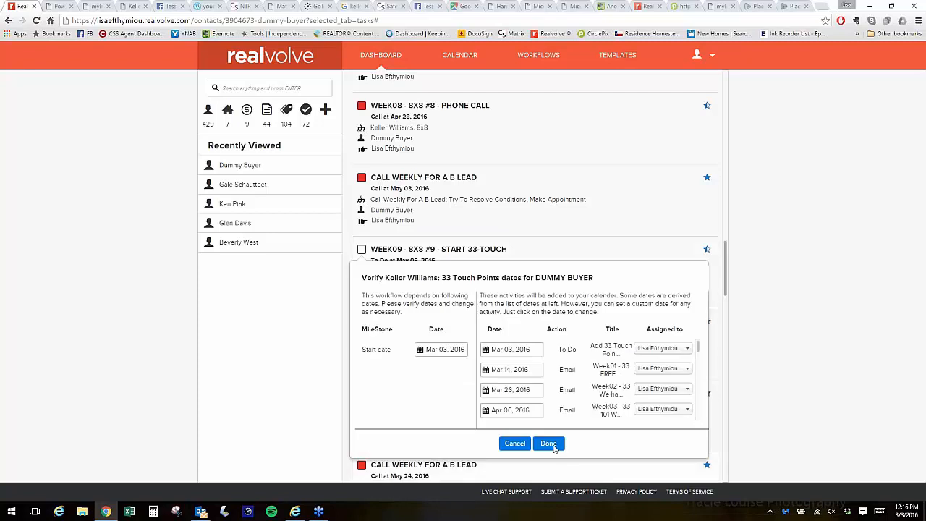
click(555, 449)
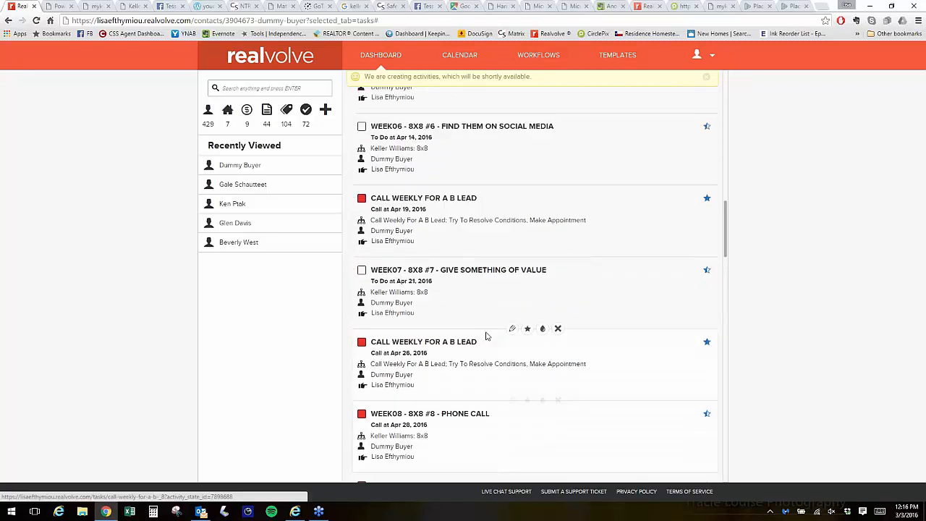
Return to the contact's Radar overview and remove the 33 Touch Points tag.
scroll(477, 332, up, 7)
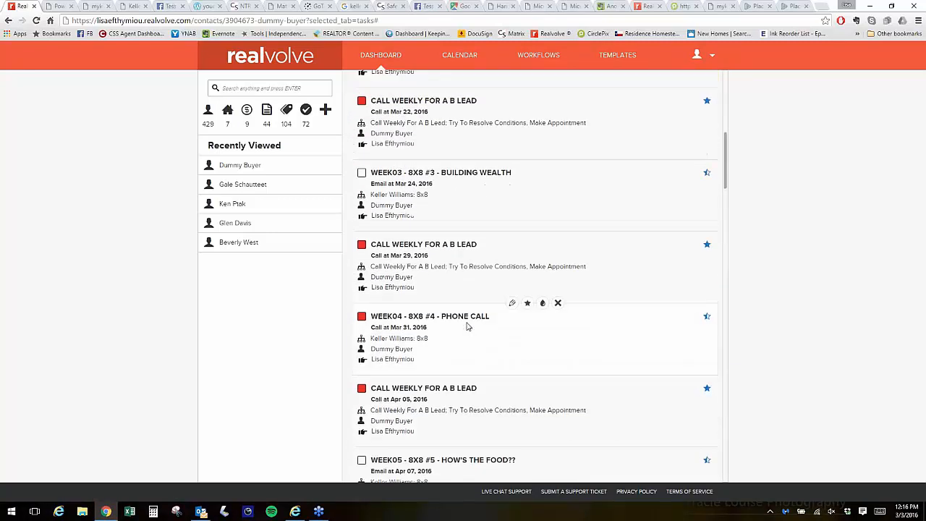
scroll(467, 326, up, 5)
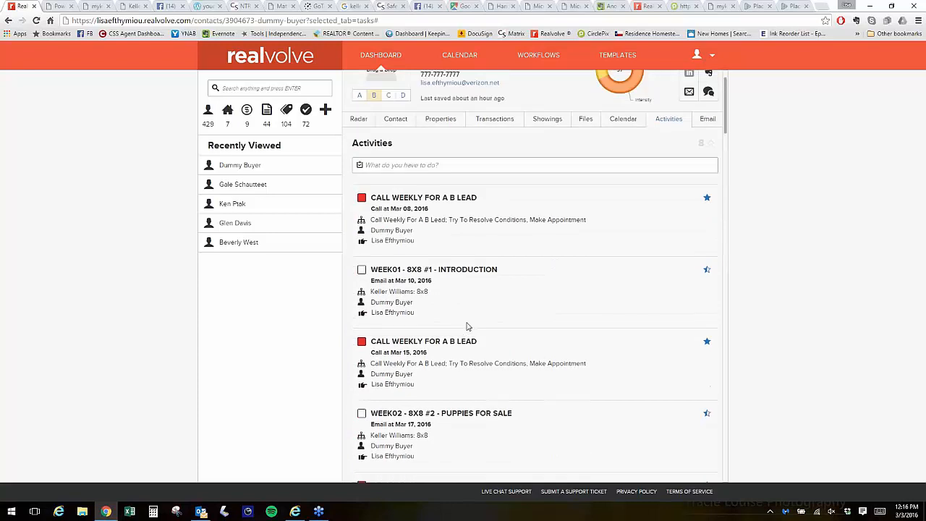
scroll(467, 326, up, 1)
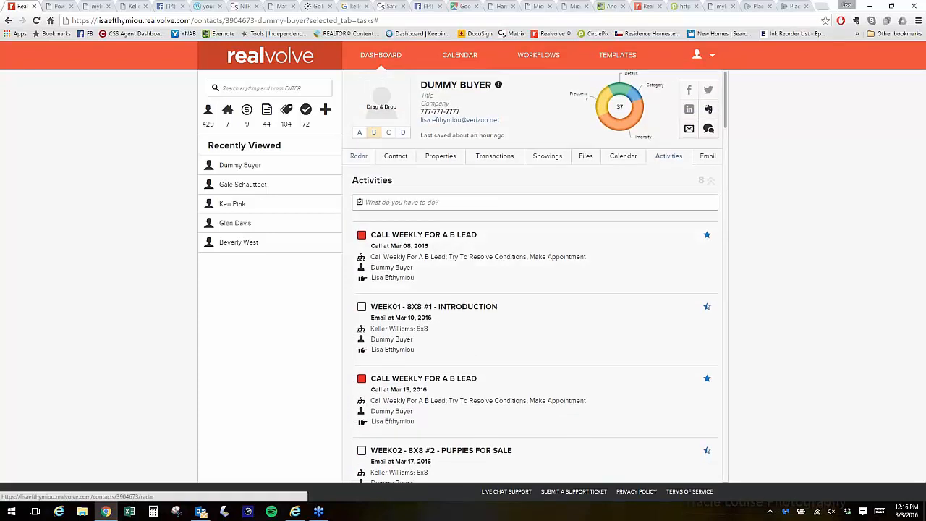
click(359, 155)
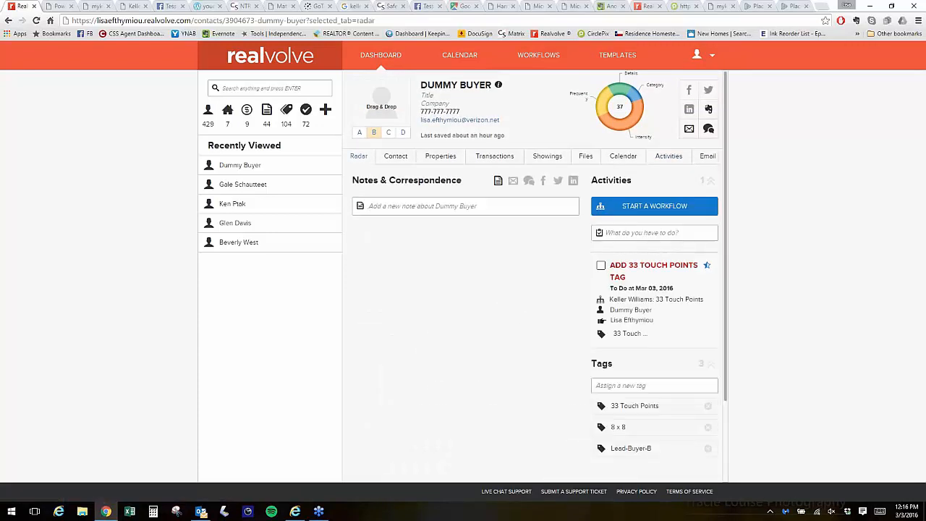
click(709, 410)
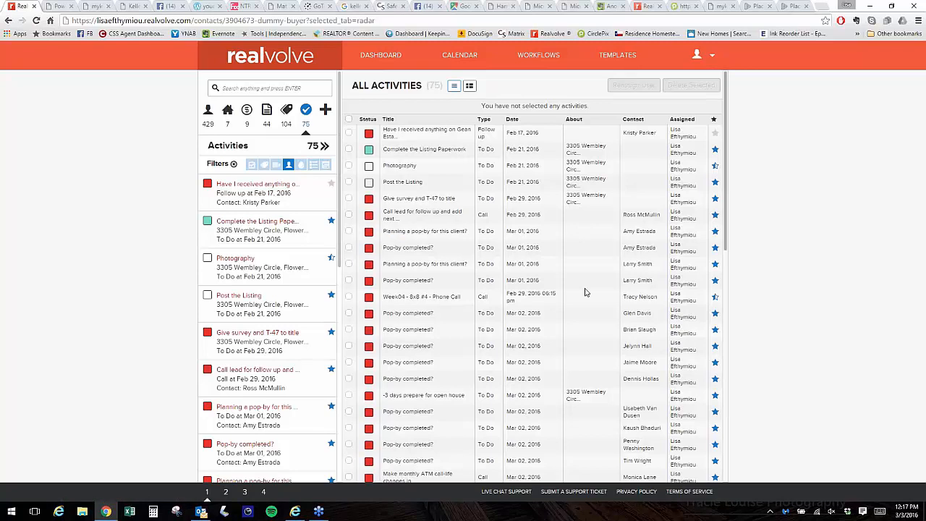
Review the All Activities list to examine the types, dates and contacts of the outstanding activities.
scroll(586, 292, down, 3)
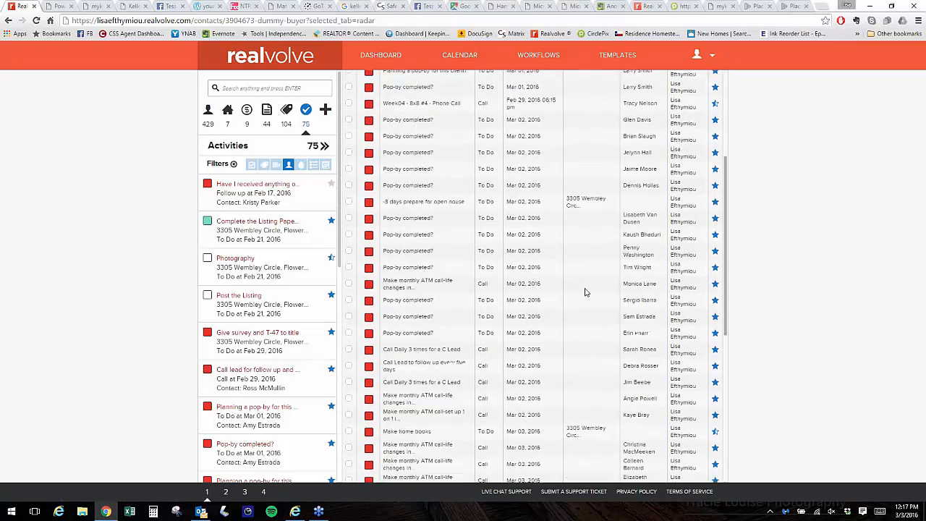
scroll(586, 292, down, 3)
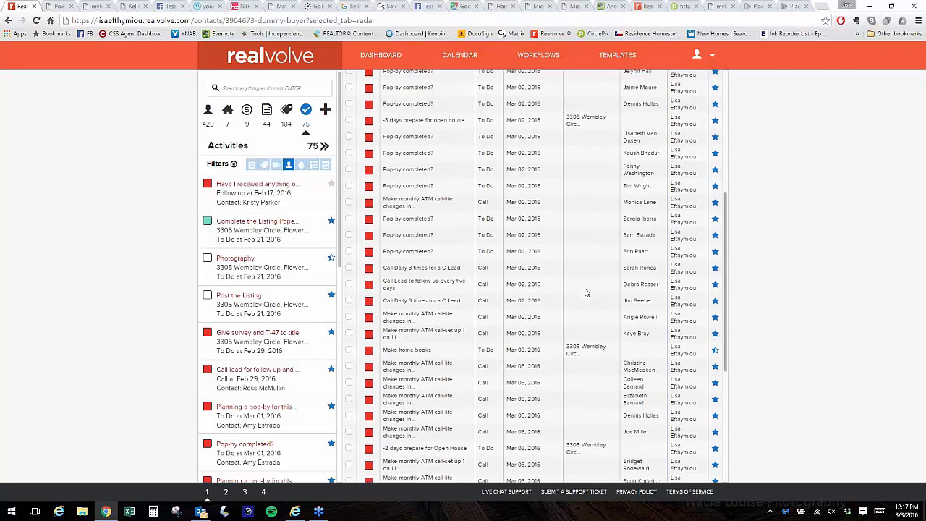
scroll(586, 292, down, 2)
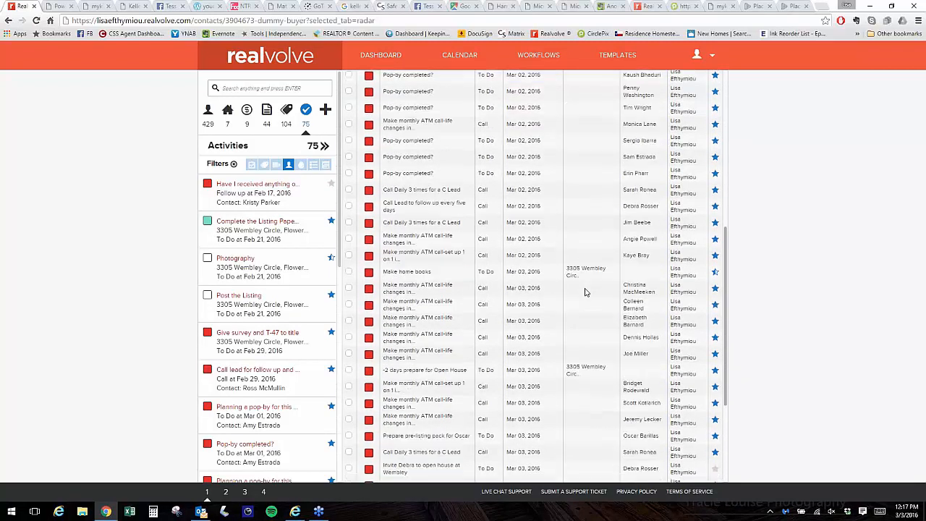
scroll(586, 292, down, 1)
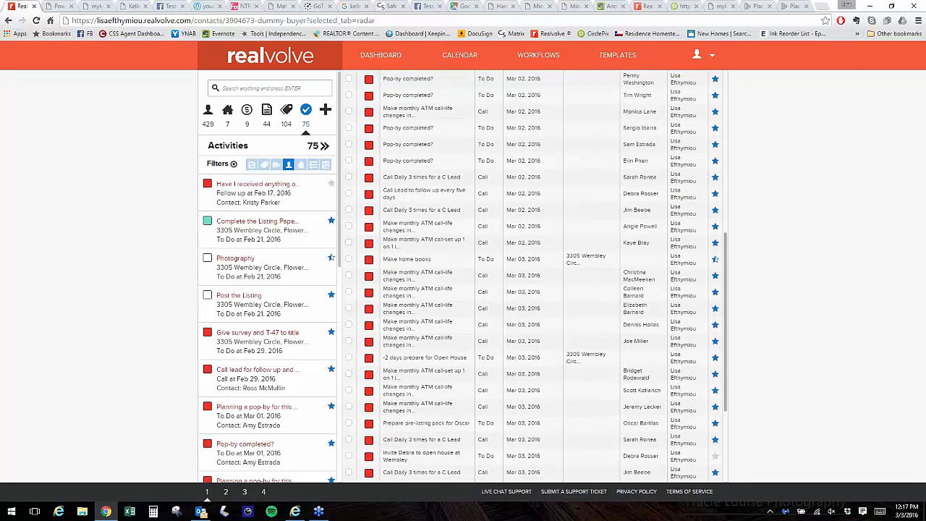
scroll(434, 360, up, 2)
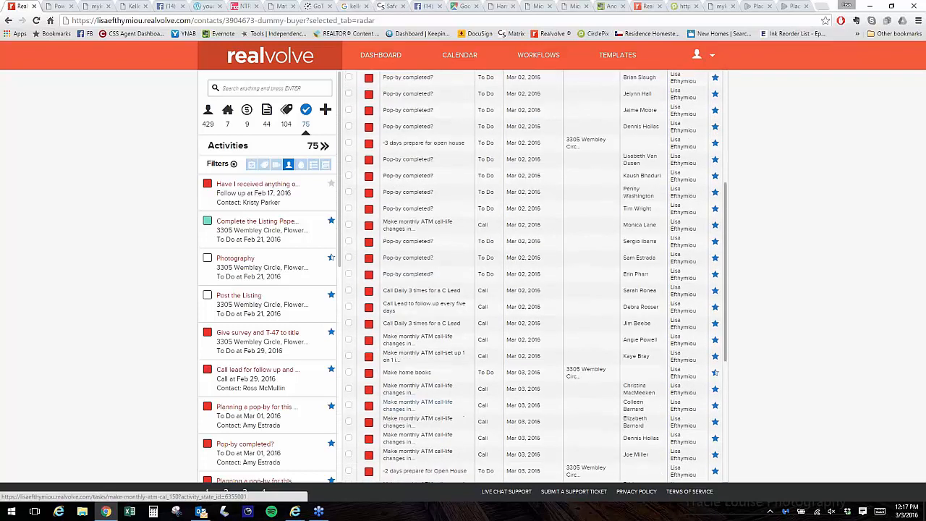
scroll(429, 355, up, 5)
scroll(432, 353, up, 1)
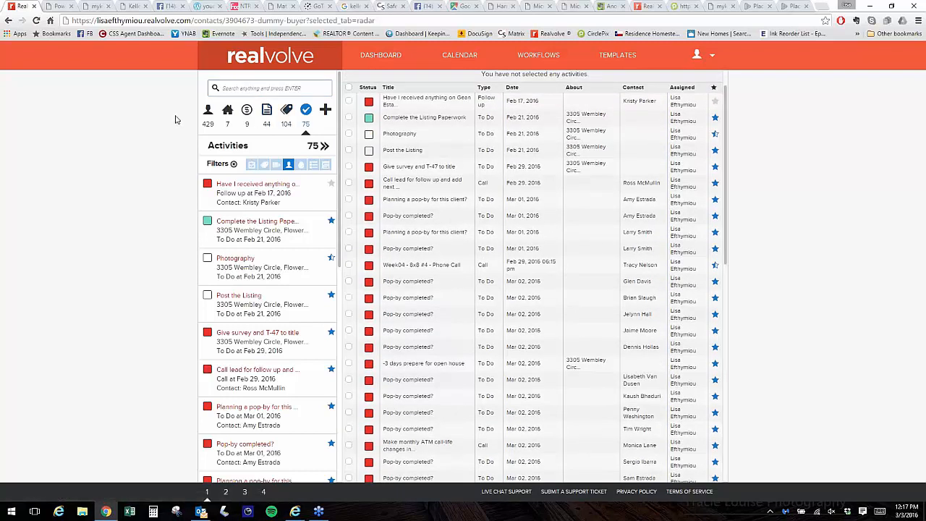
scroll(558, 158, up, 2)
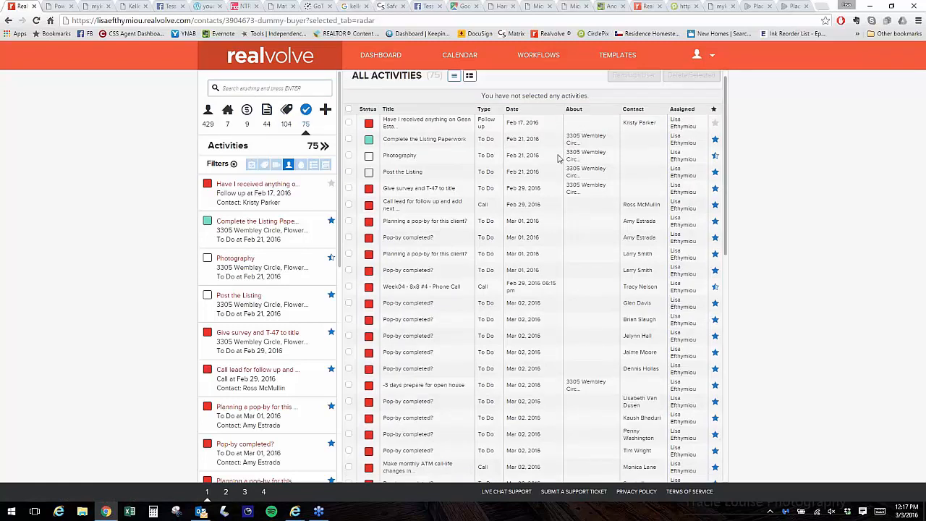
scroll(558, 157, up, 1)
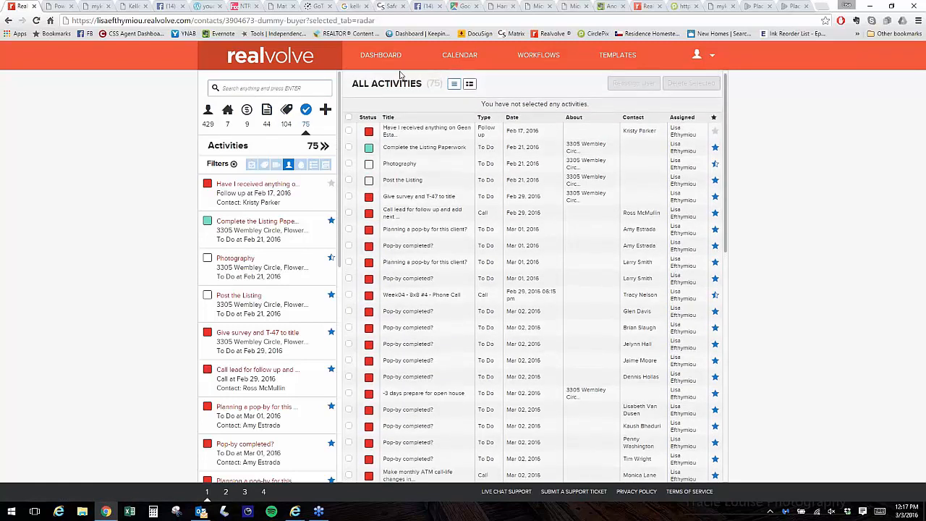
Go back to the dashboard, reopen the recently viewed dummy buyer contact and check off its Add 33 Touch Points Tag activity.
click(384, 58)
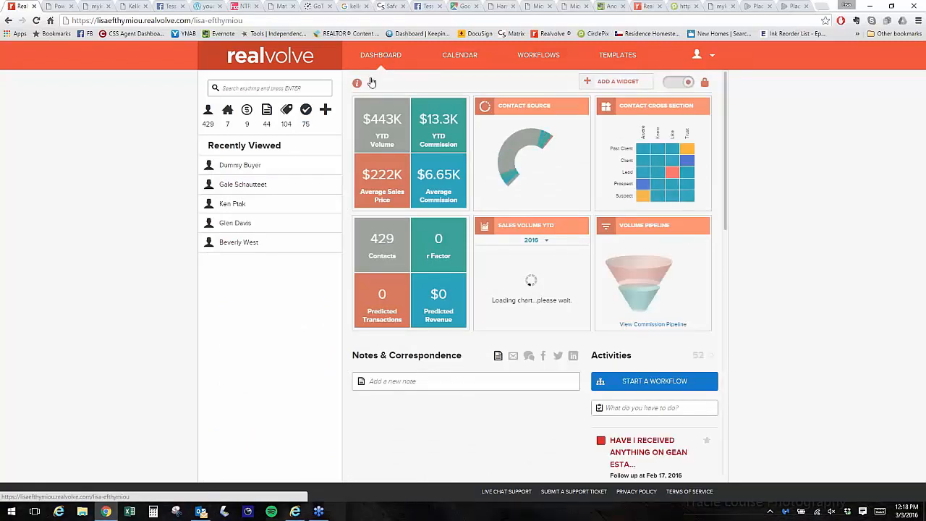
click(239, 165)
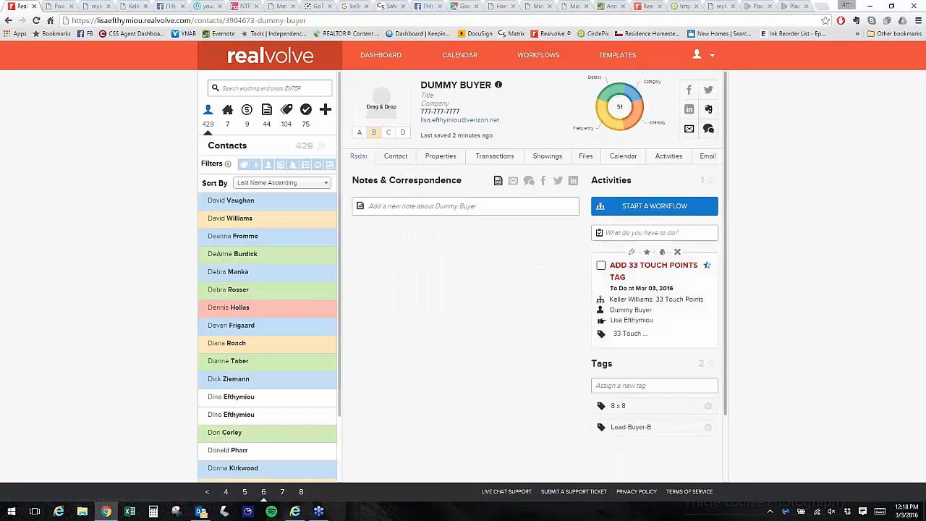
click(600, 265)
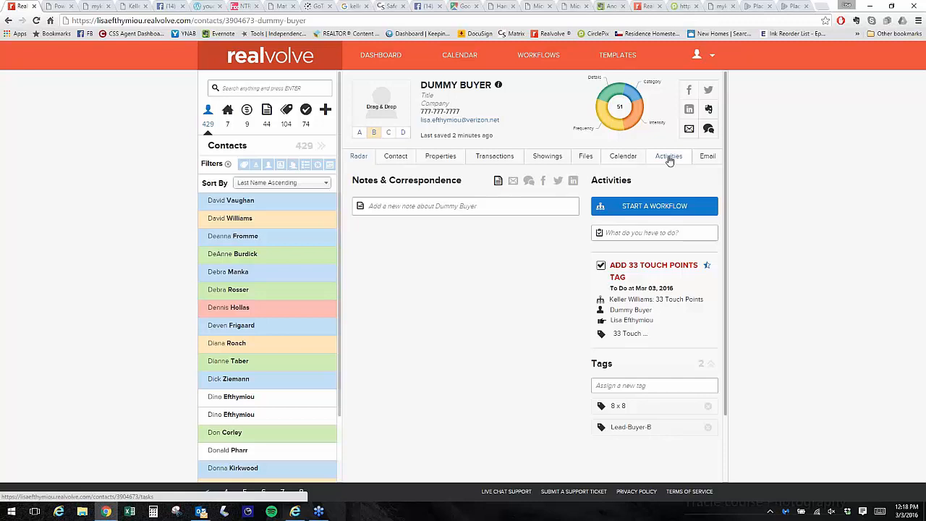
Open the contact's full activities list and examine how the 33 Touch Points emails fall among the 8x8 activities and weekly calls.
click(669, 160)
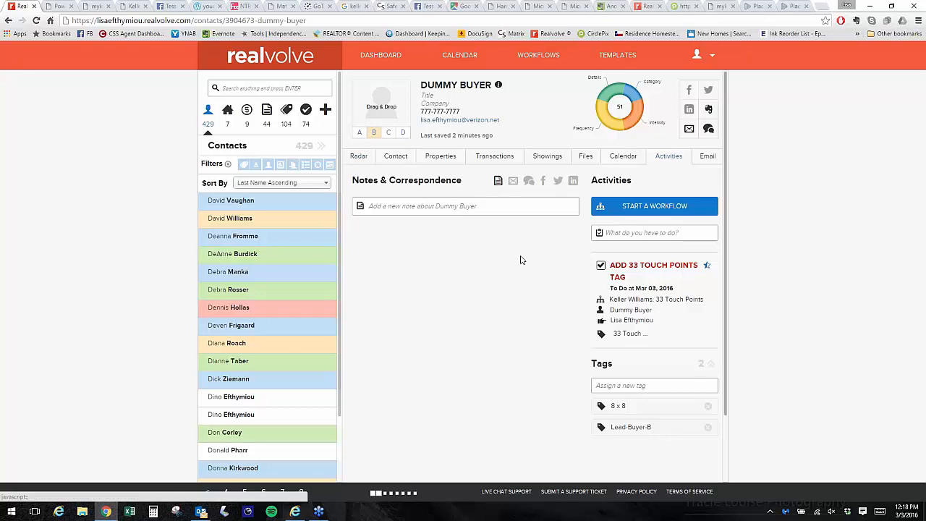
click(669, 165)
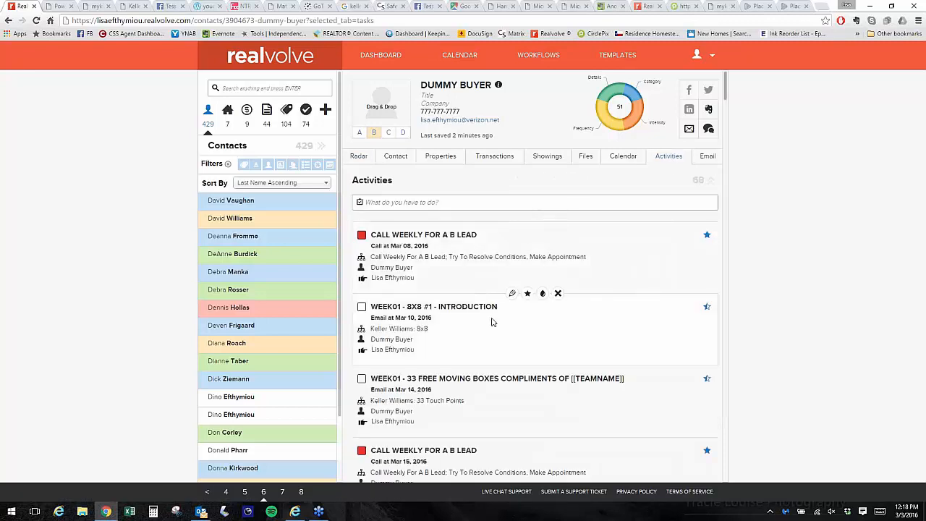
scroll(490, 322, down, 2)
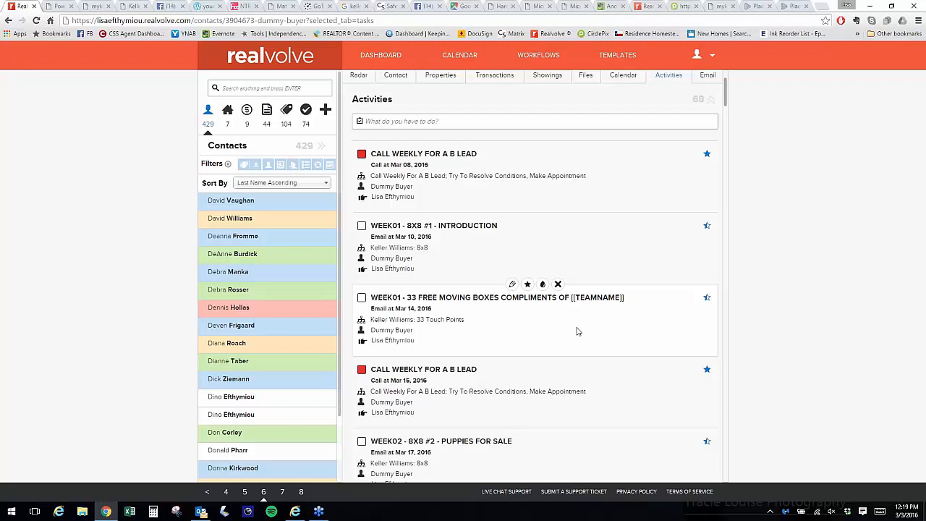
scroll(577, 330, down, 1)
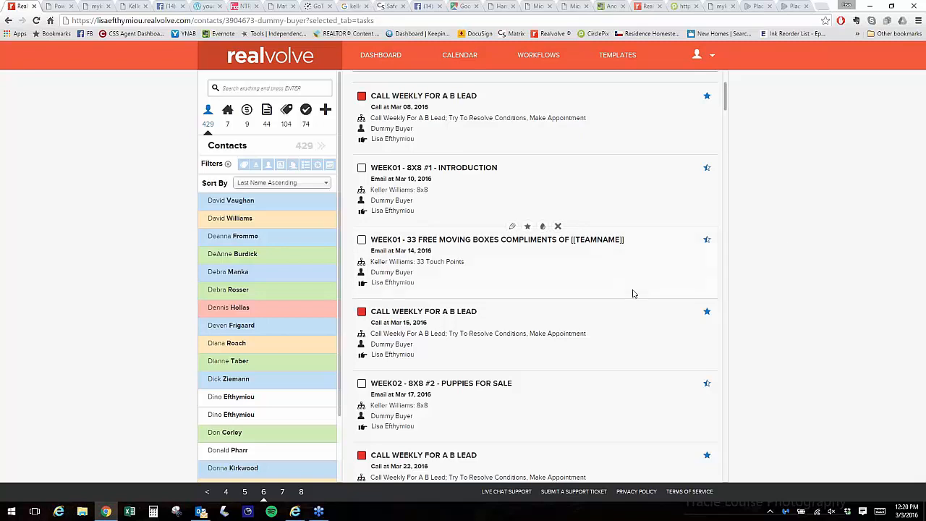
scroll(631, 293, down, 2)
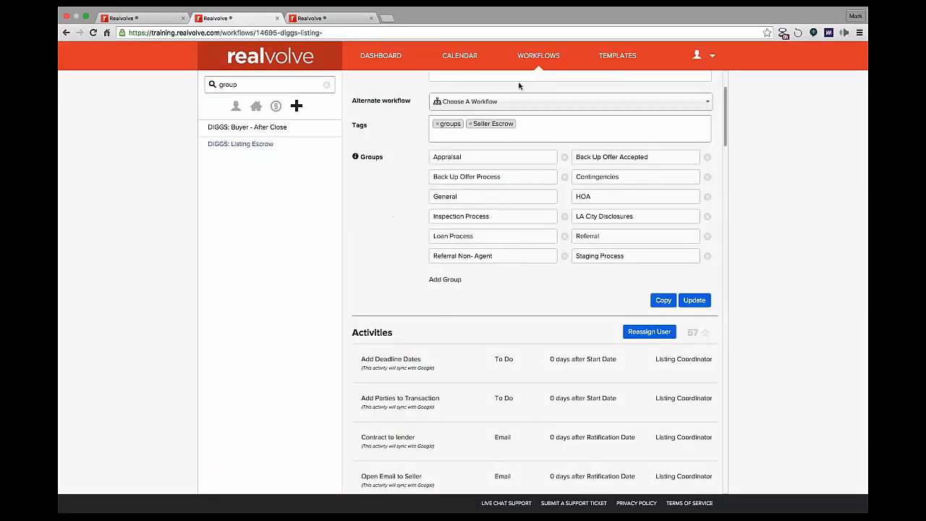
Choose to add workflows from the library and look through the available packages, their designers and their Public or Premium types.
click(297, 107)
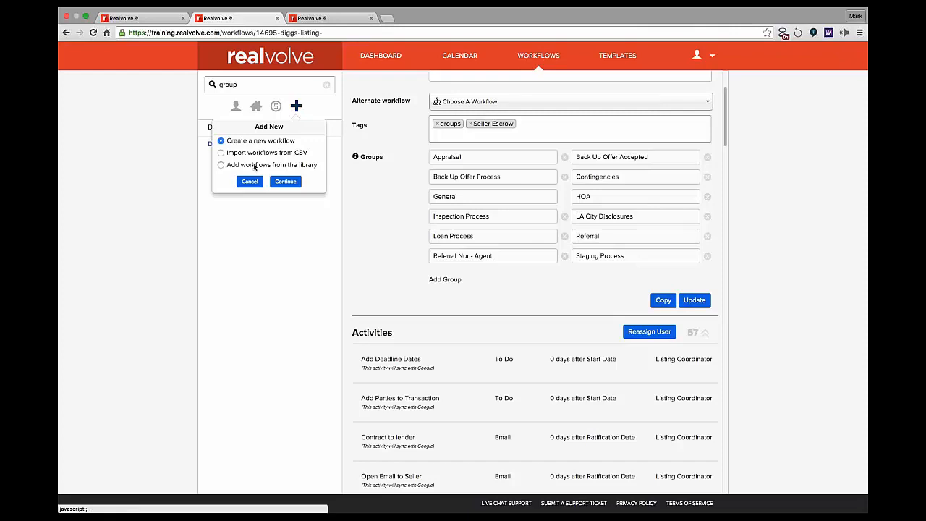
click(294, 166)
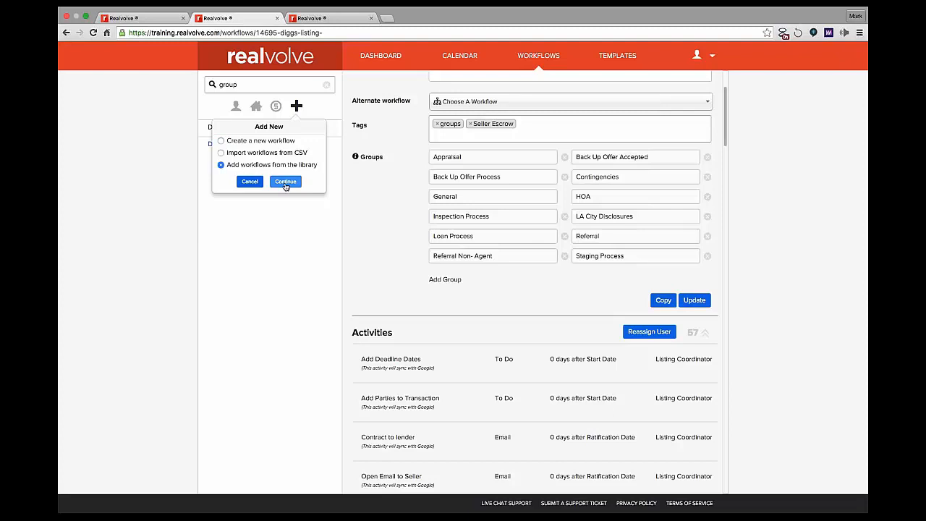
click(285, 182)
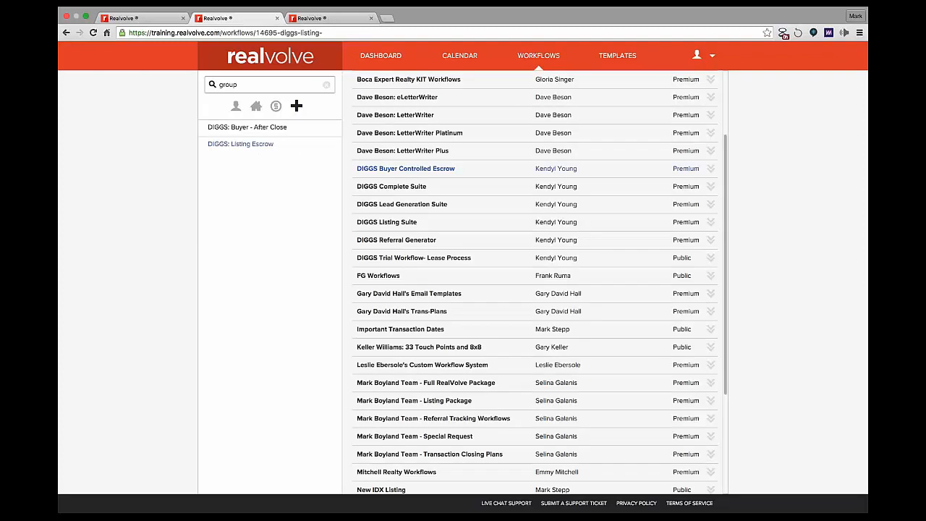
scroll(515, 272, up, 3)
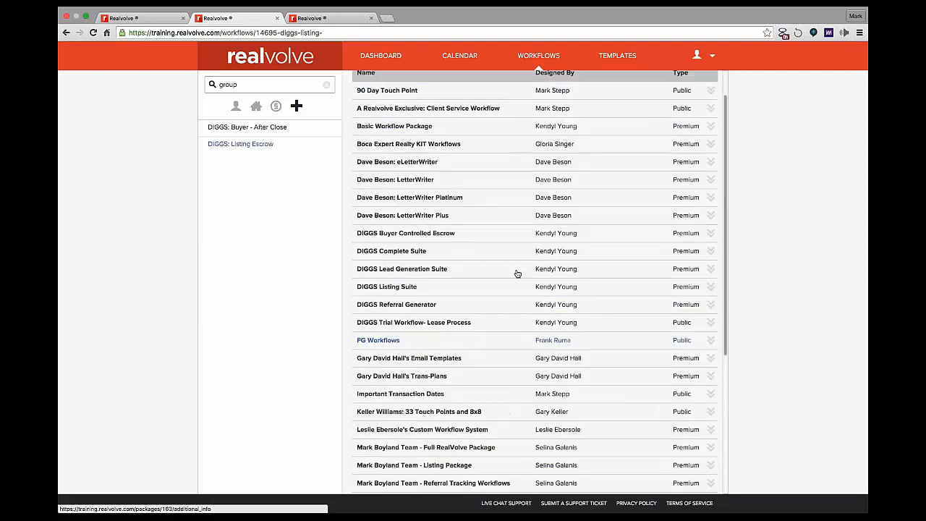
scroll(518, 273, down, 5)
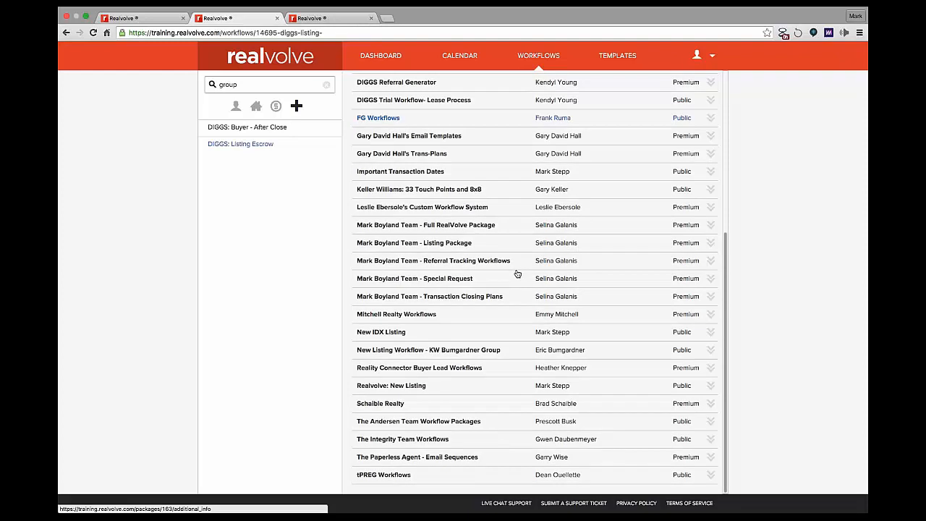
scroll(457, 242, up, 4)
scroll(516, 241, down, 2)
scroll(506, 246, down, 3)
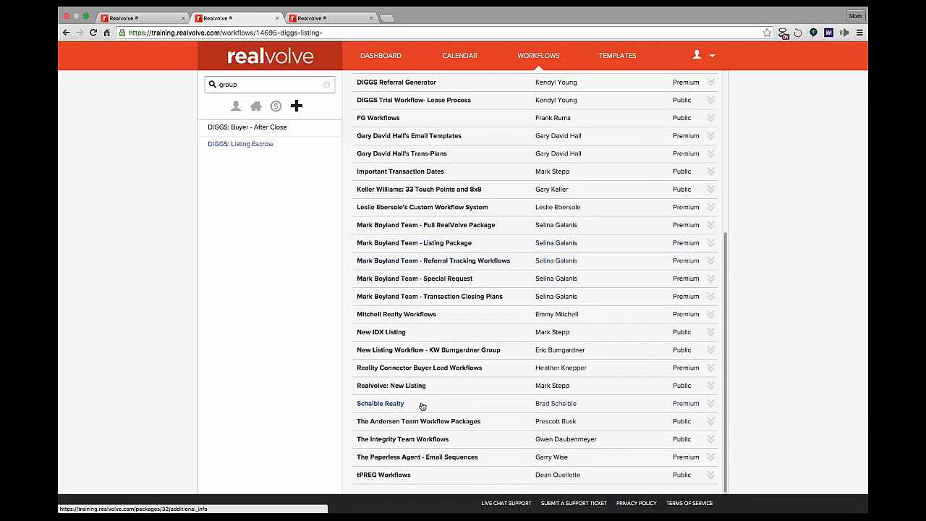
Expand the Keller Williams: 33 Touch Points and 8x8 package in the library and review its description, designer, and workflow and template counts.
scroll(422, 406, up, 4)
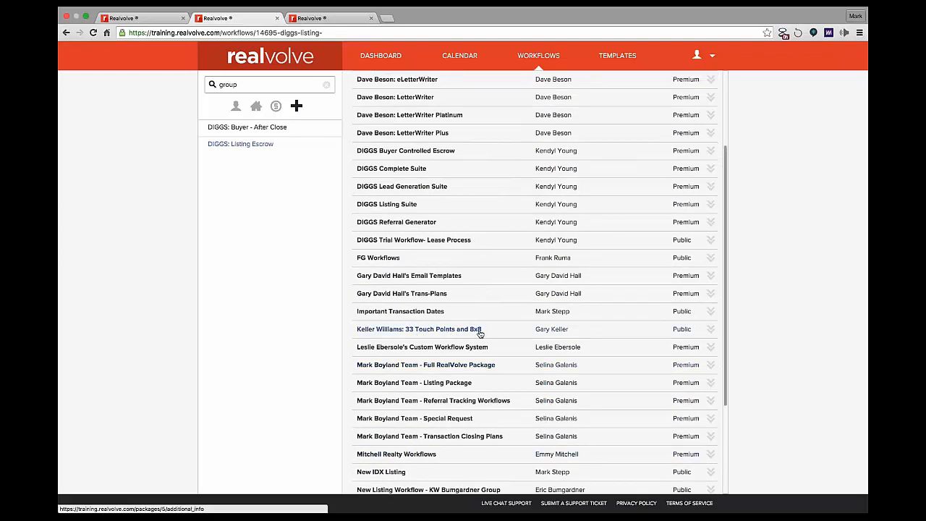
click(712, 330)
scroll(601, 359, down, 5)
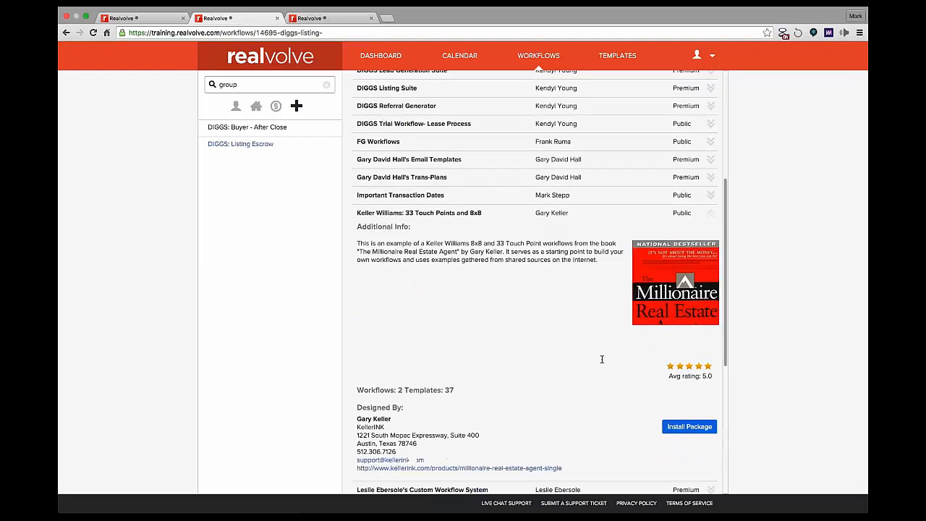
scroll(601, 359, down, 2)
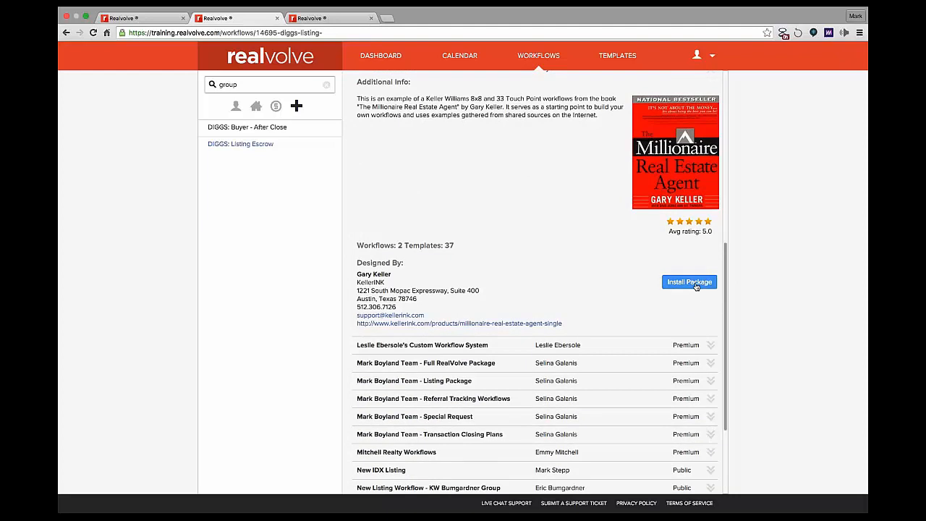
scroll(492, 233, up, 4)
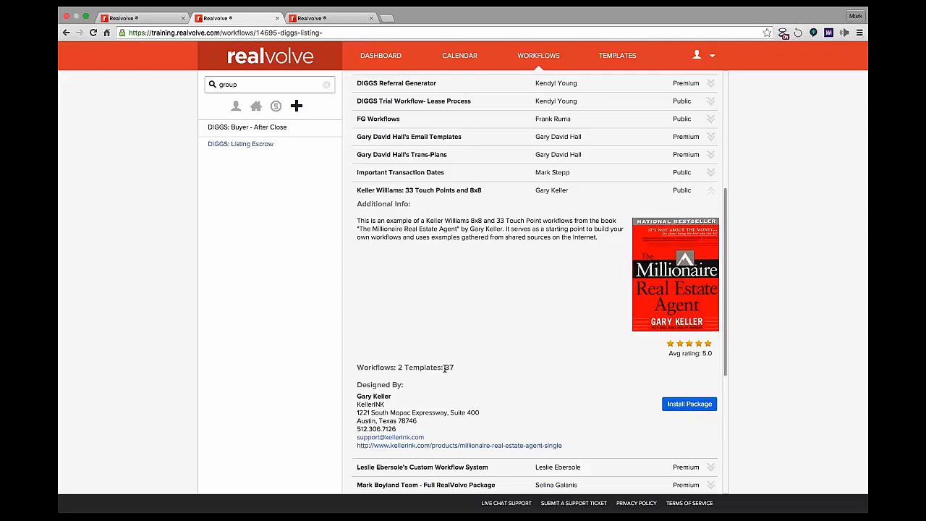
drag(445, 368, 461, 368)
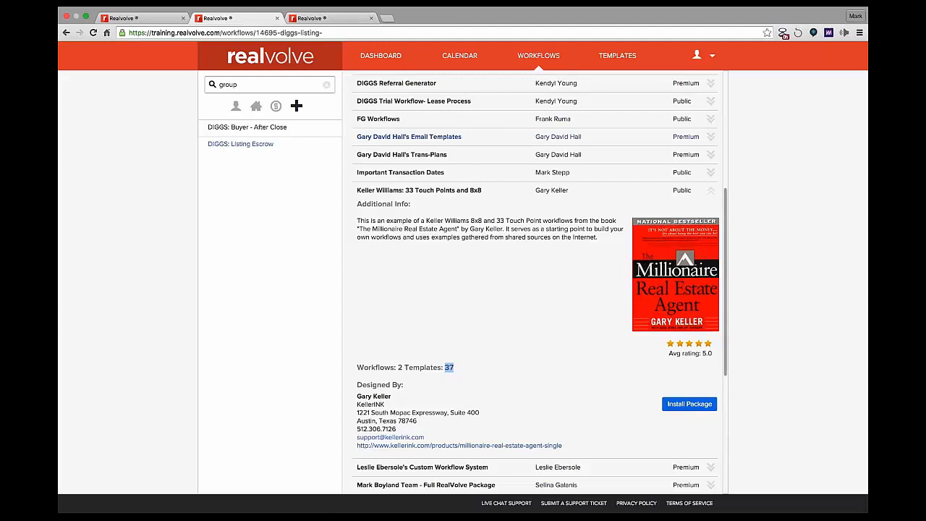
Switch to the marketing account's workflows, search for "kell", and open the Keller Williams: 33 Touch Points and 8x8 workflows.
click(340, 21)
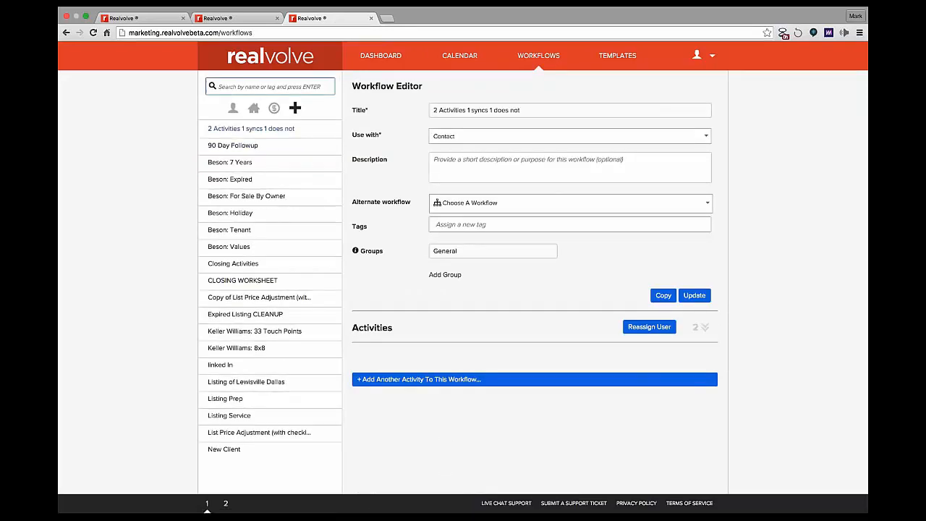
text(kell)
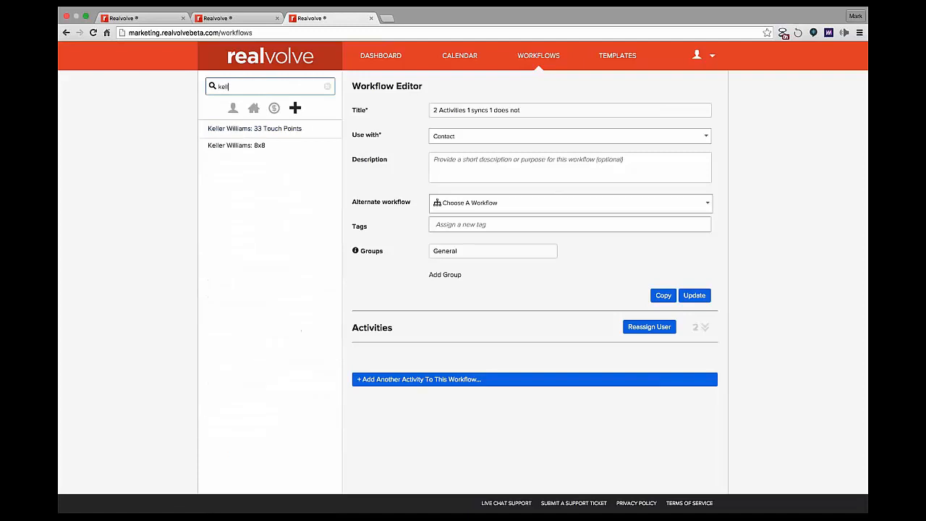
click(247, 133)
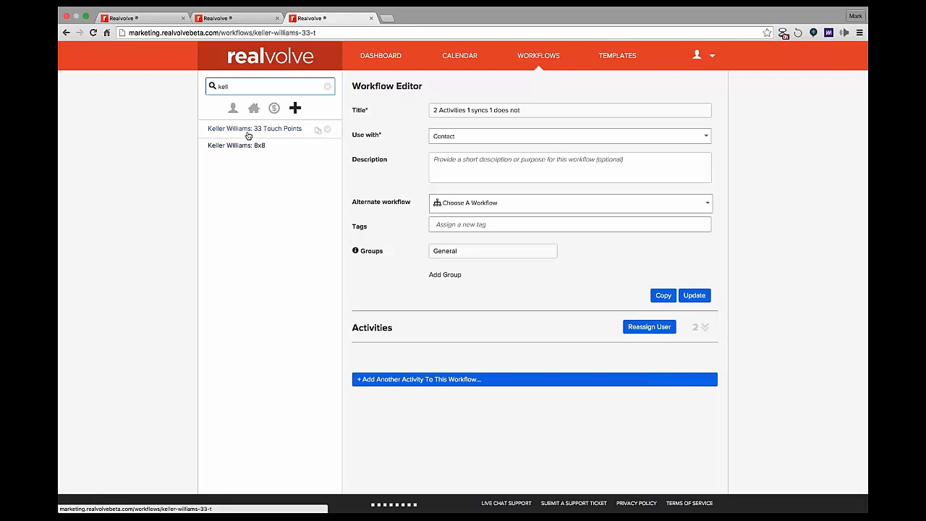
click(248, 149)
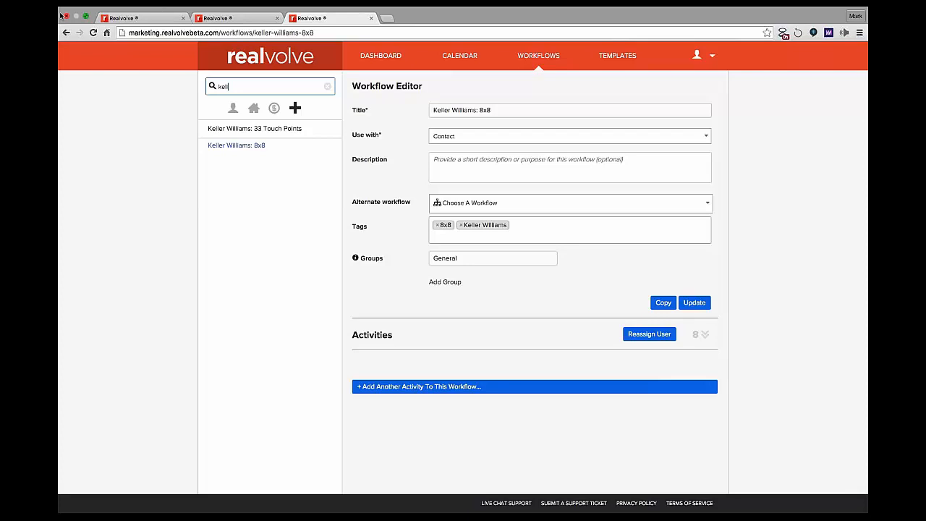
drag(238, 84, 191, 88)
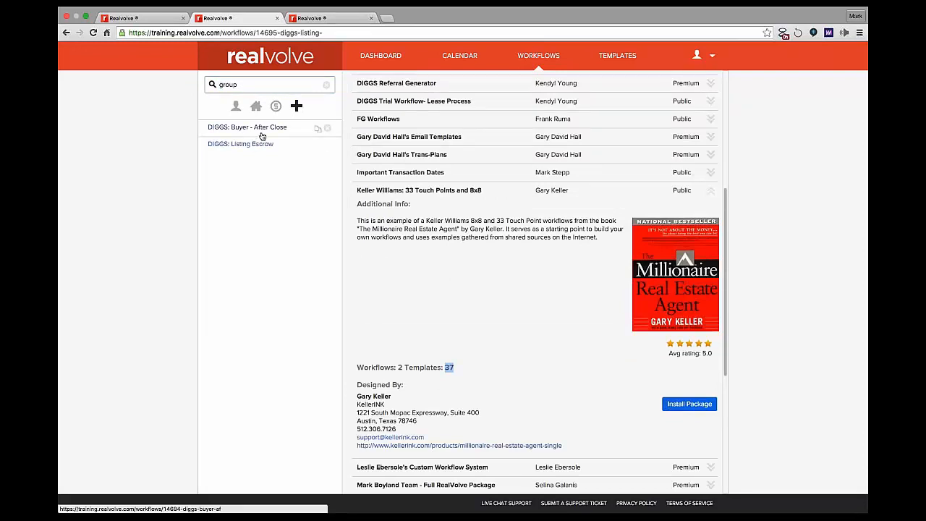
Open the DIGGS: Buyer - After Close workflow in the training account, expand its activities and review their types and schedule.
click(261, 134)
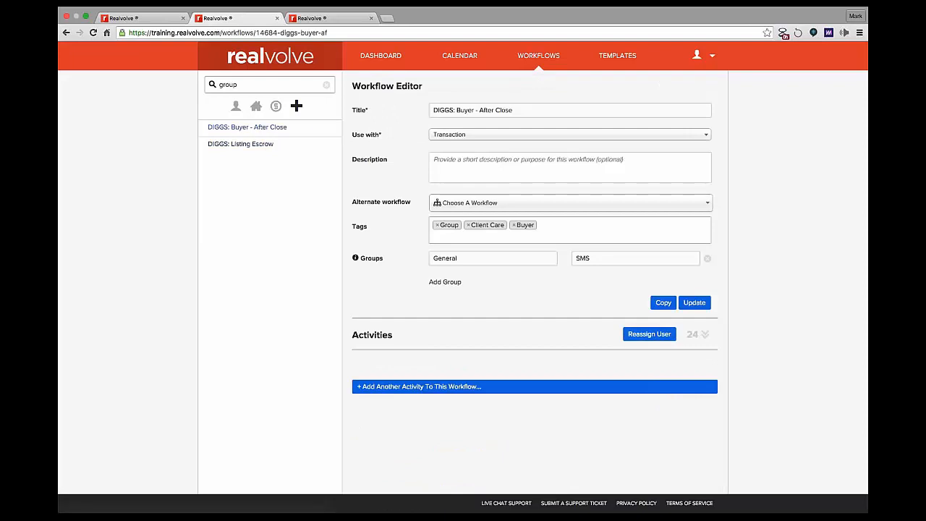
click(704, 335)
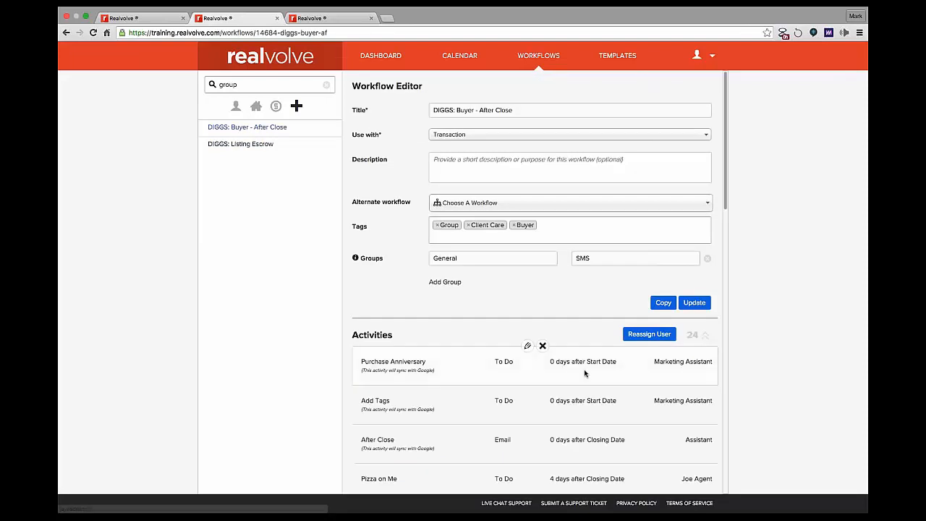
scroll(584, 375, down, 5)
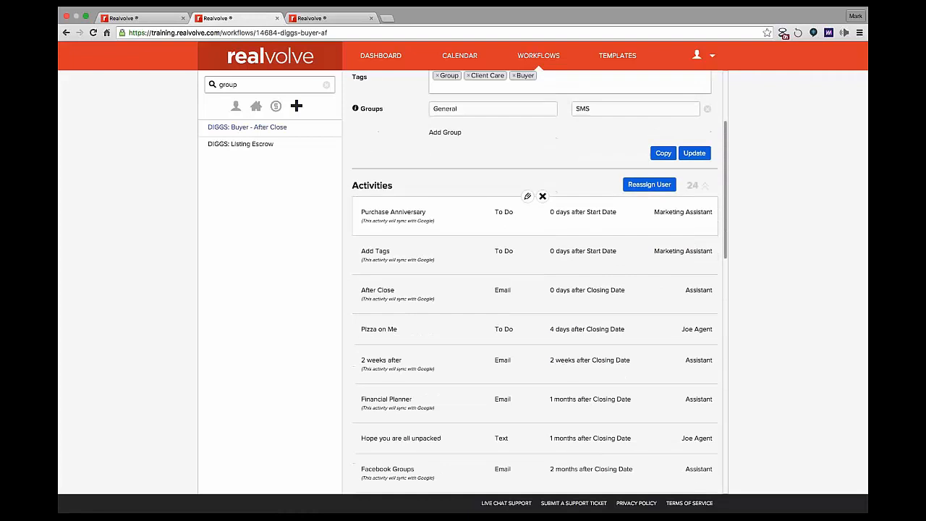
scroll(540, 282, down, 2)
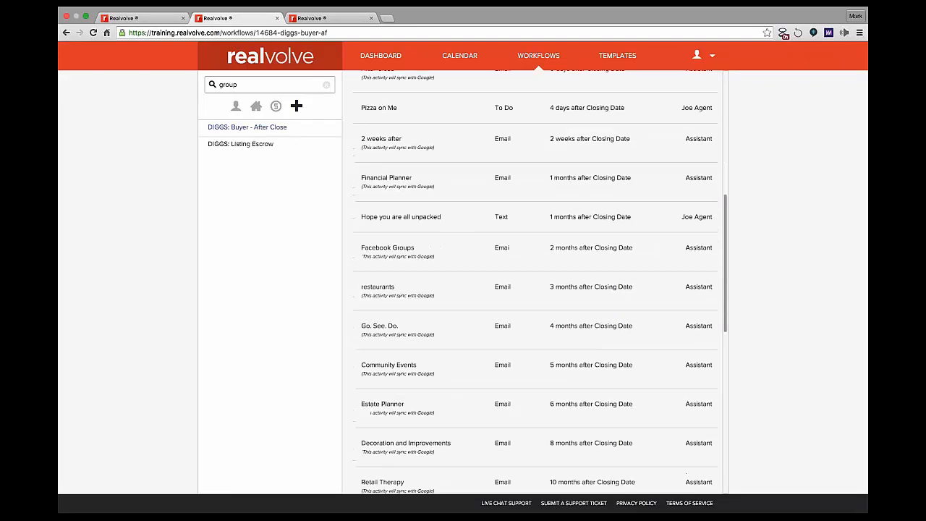
scroll(540, 282, up, 4)
scroll(526, 227, up, 3)
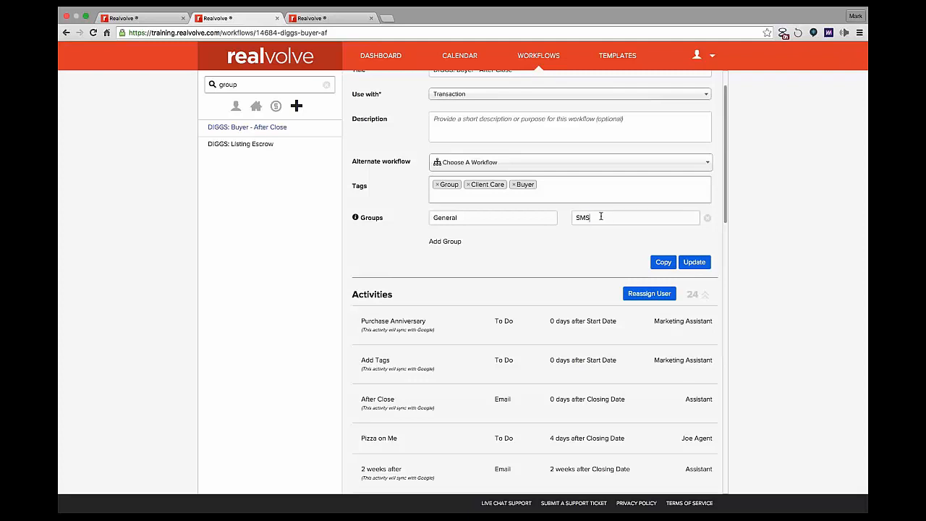
Highlight the workflow's SMS group name and open the Pizza on Me activity to examine its settings.
drag(601, 218, 571, 216)
scroll(607, 340, down, 4)
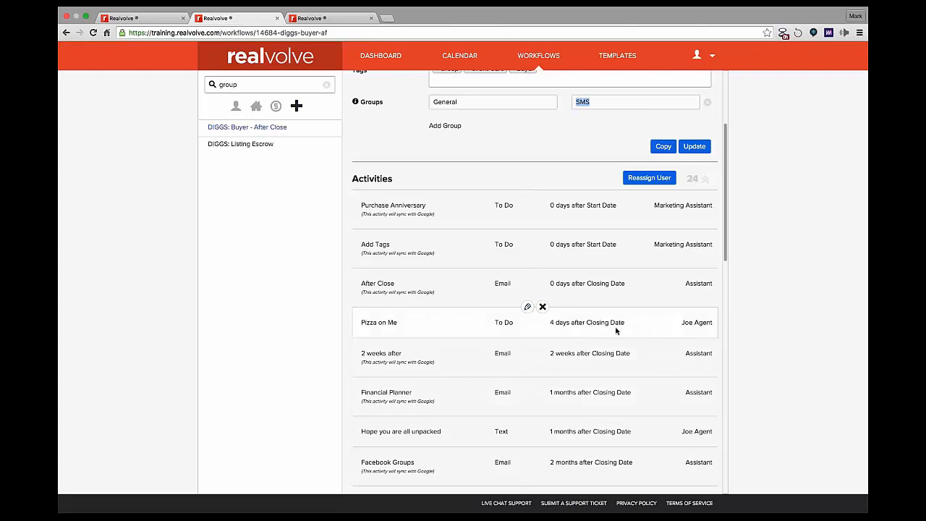
click(528, 308)
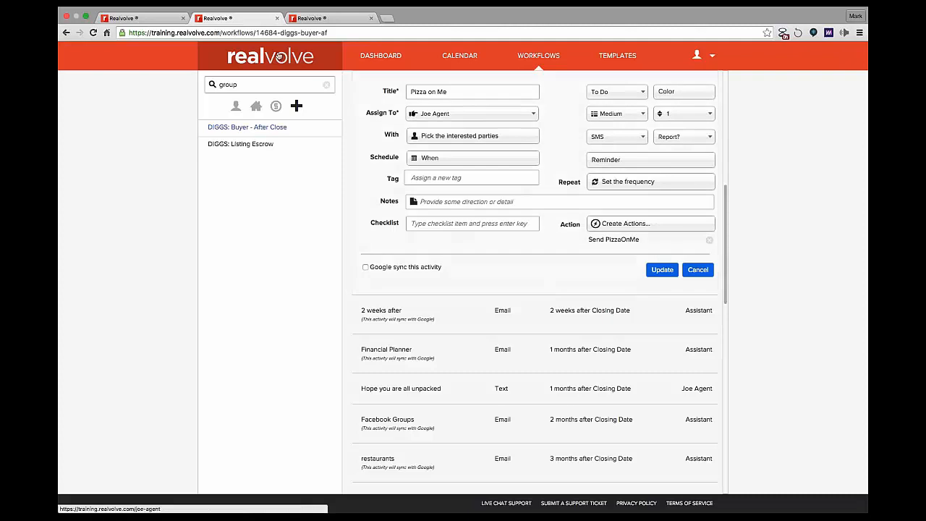
Return to the dashboard tab and open the closed transaction from the search results.
click(171, 18)
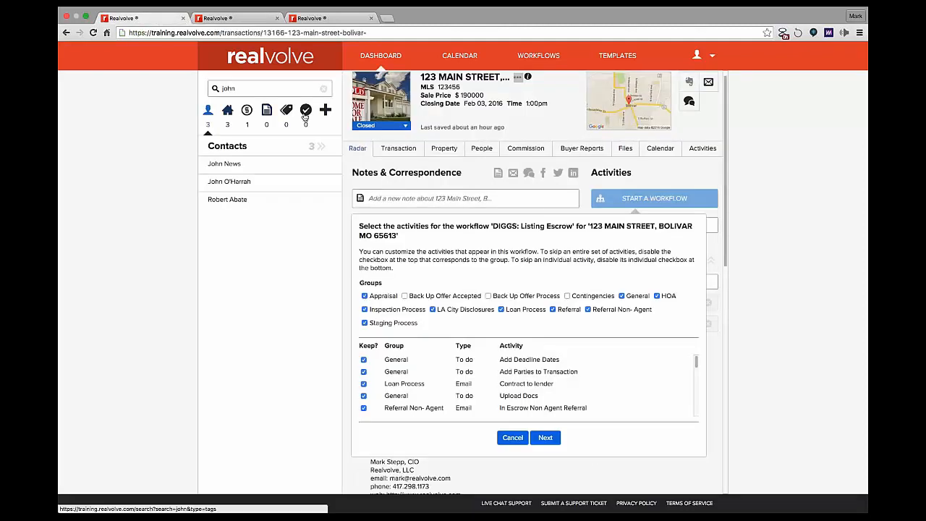
click(235, 117)
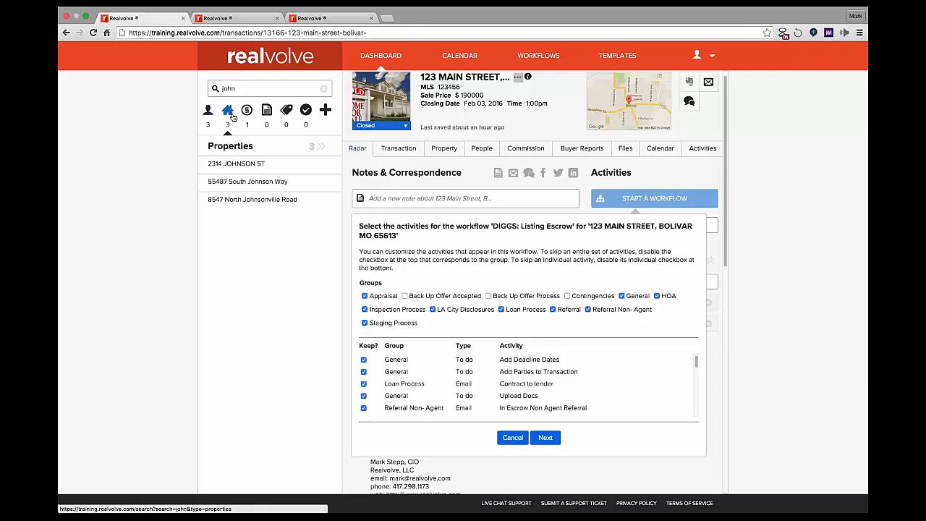
click(252, 166)
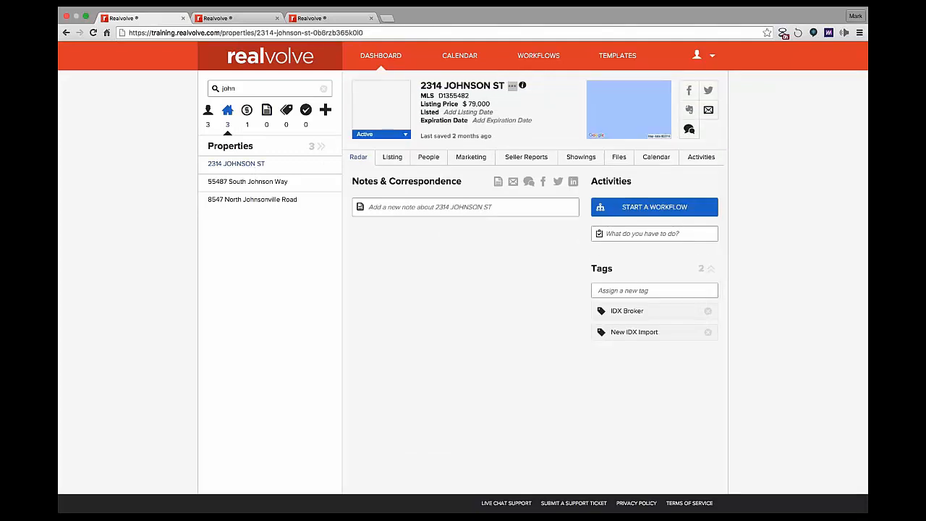
click(639, 209)
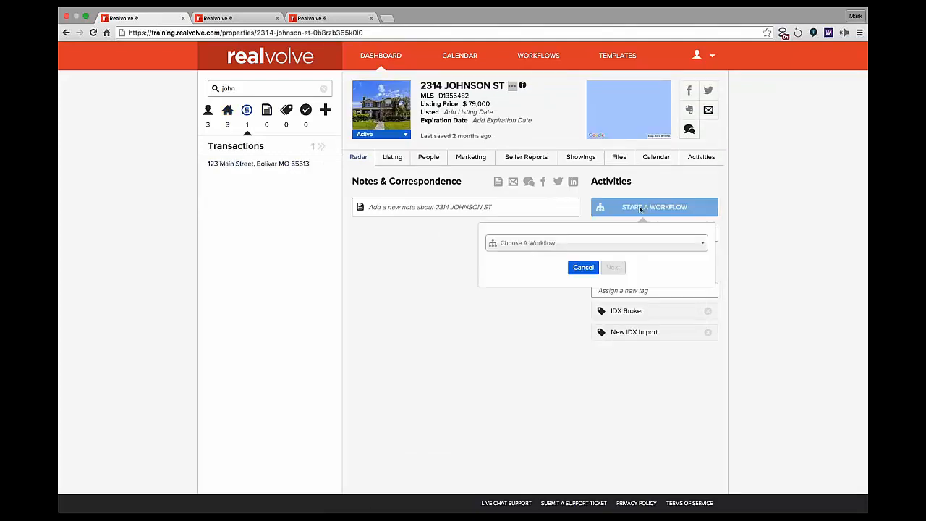
click(223, 167)
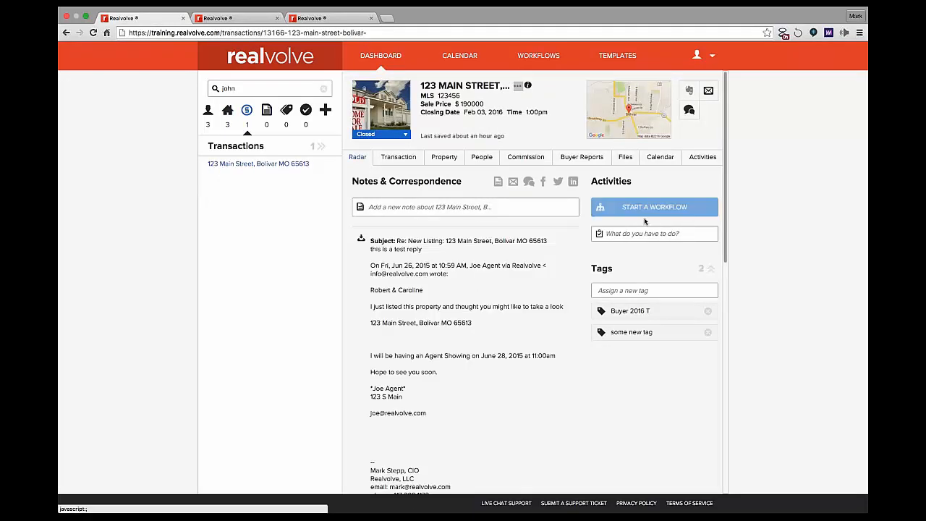
Try starting the DIGGS: Buyer - After Close workflow on the transaction, toggle its SMS group to compare the included activities, and cancel.
click(644, 210)
click(591, 251)
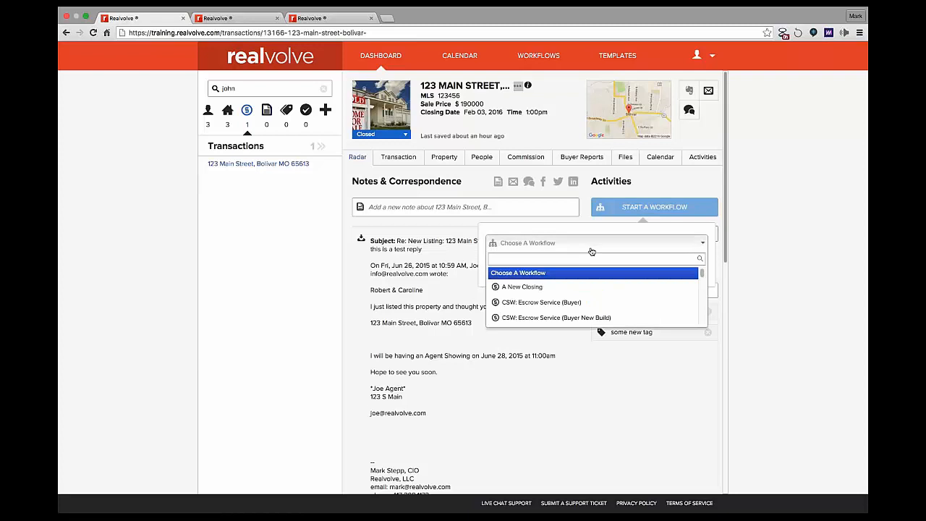
text(aft)
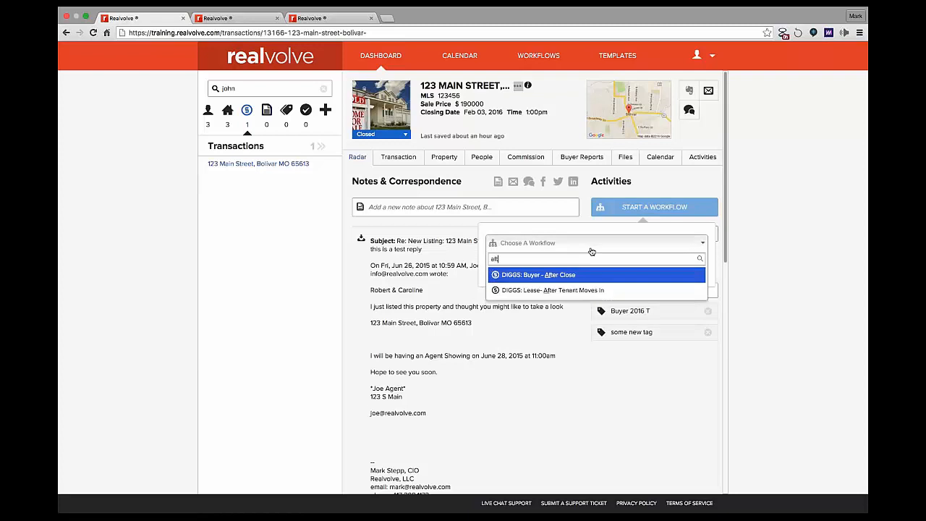
click(558, 276)
click(612, 290)
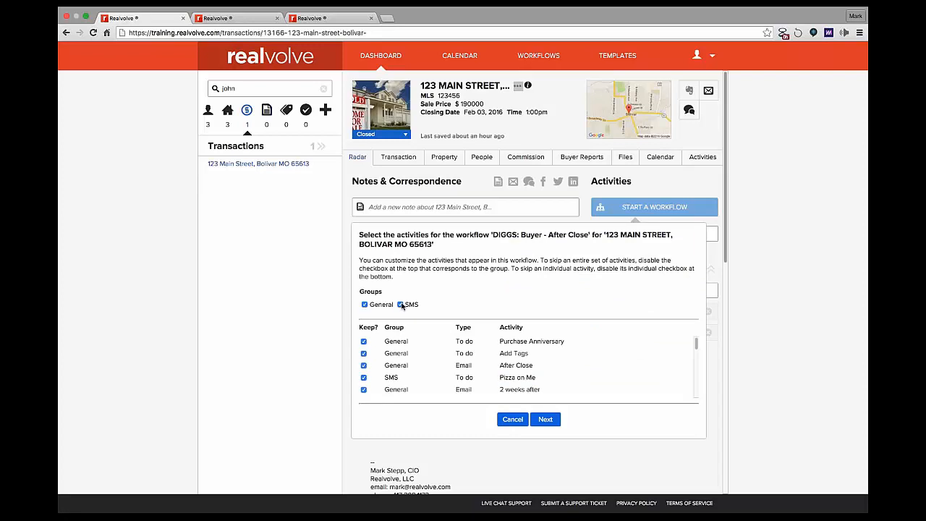
click(401, 305)
drag(697, 348, 697, 348)
click(511, 420)
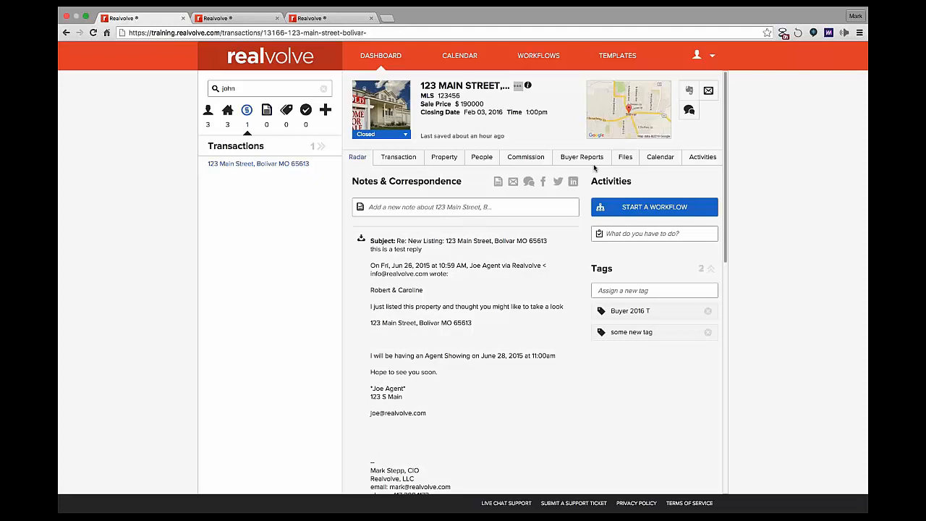
Check the transaction's existing activities, and choose the DIGGS: Buyer - After Close workflow to start on it.
click(701, 157)
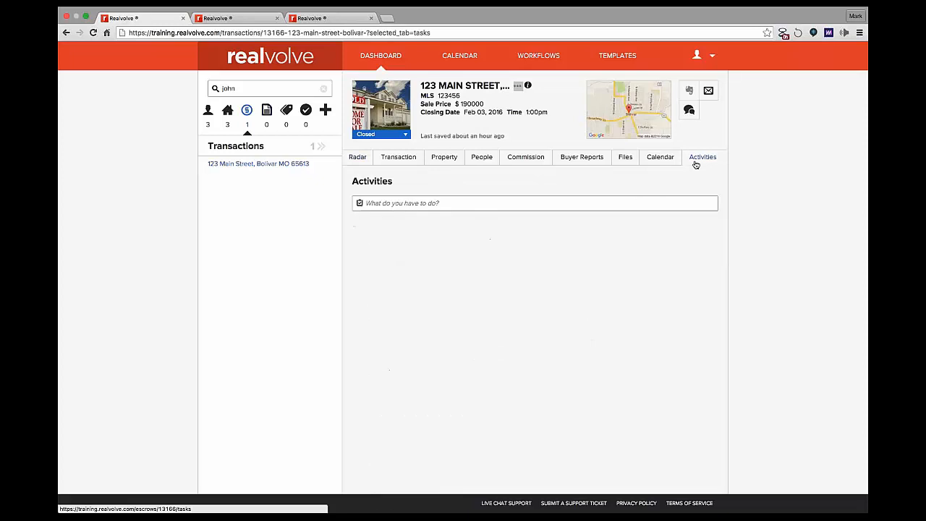
click(357, 157)
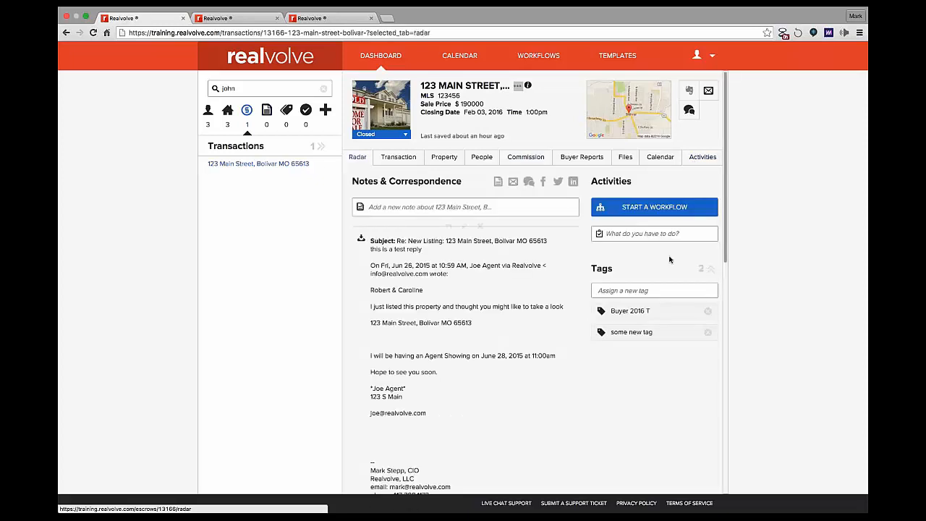
click(653, 208)
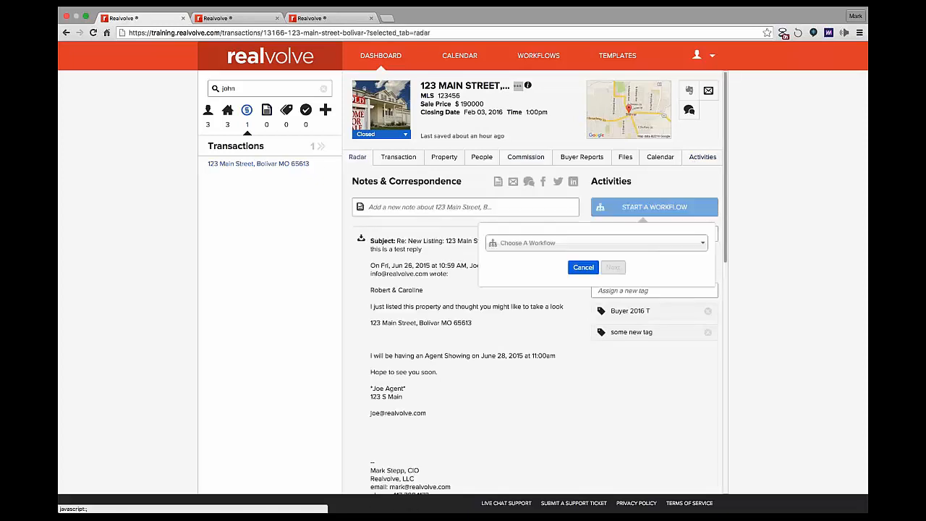
click(526, 244)
text(clo)
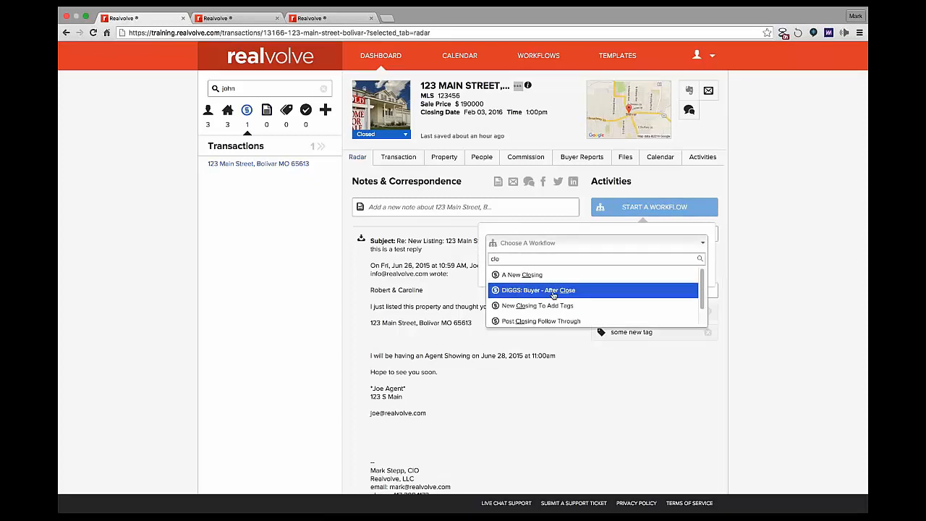
click(554, 295)
click(614, 290)
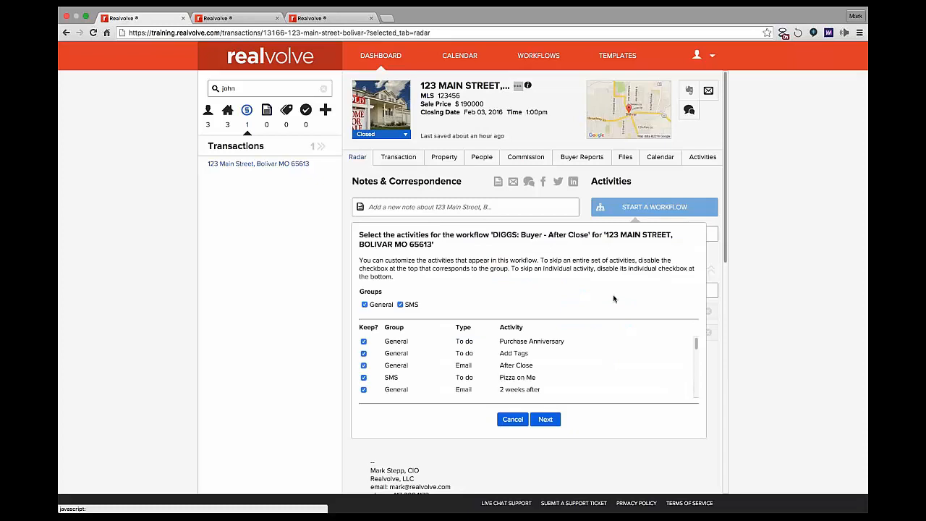
Keep the General and SMS groups and accept the proposed assignees, dates and parties to launch the workflow.
click(548, 419)
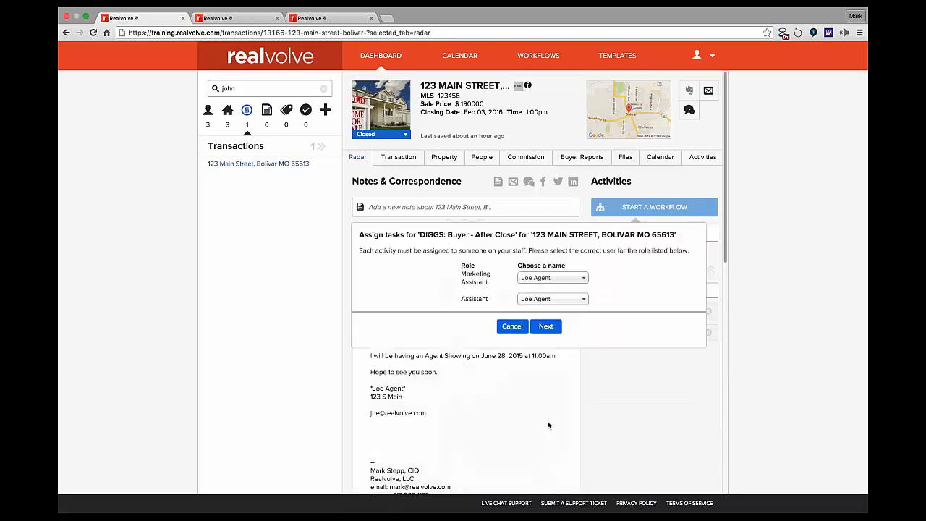
click(546, 326)
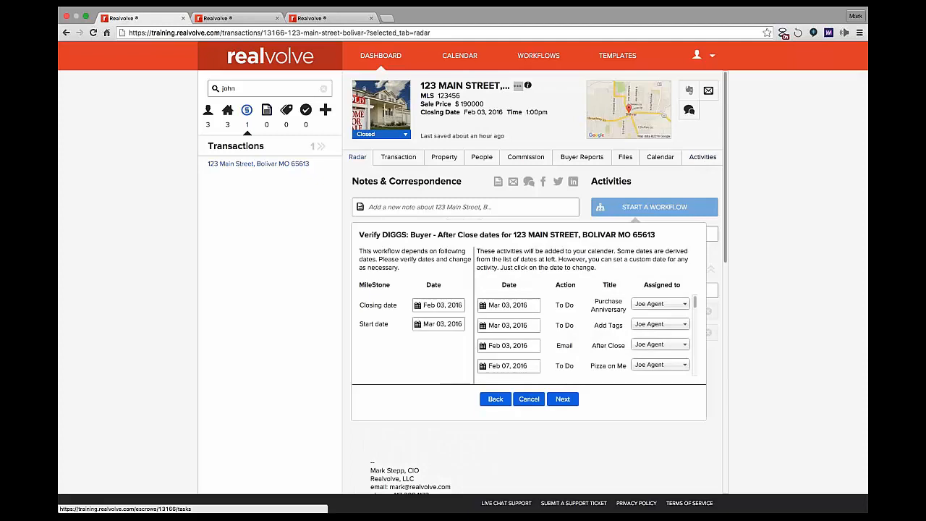
click(563, 398)
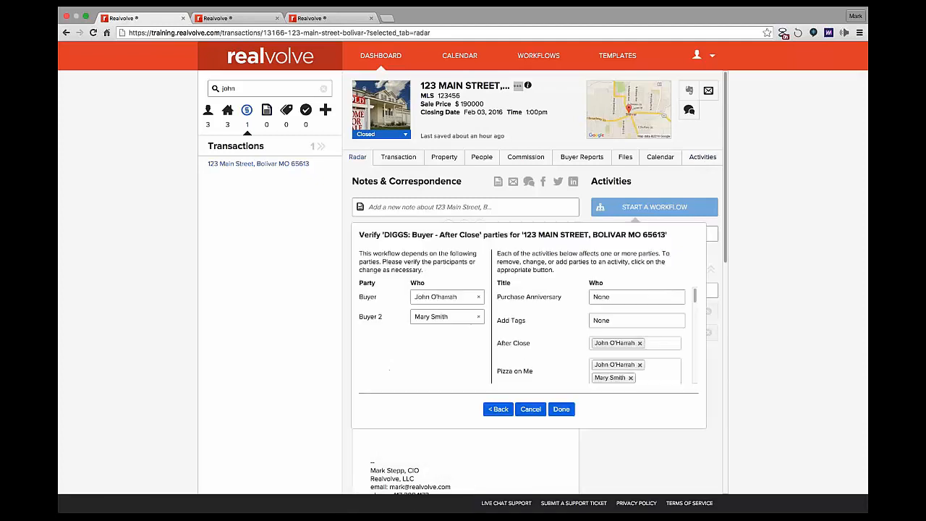
click(562, 409)
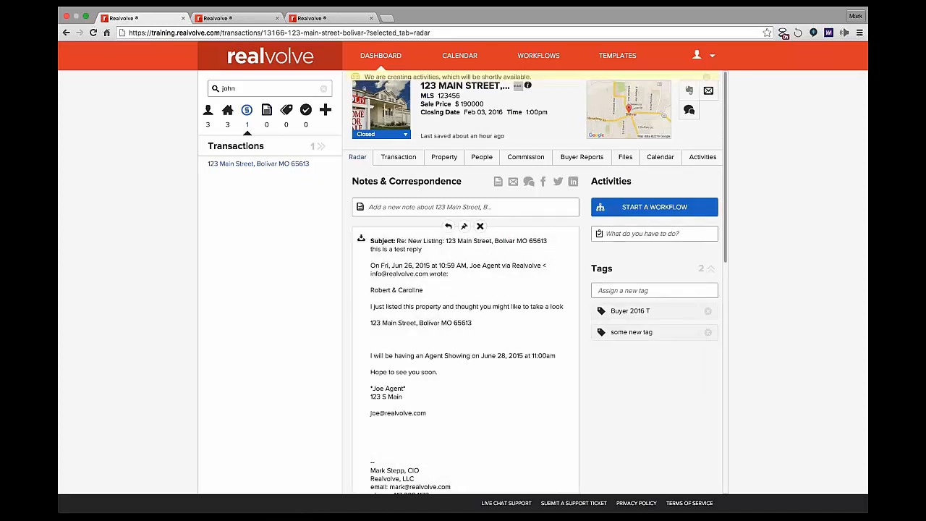
Review the activities created on the transaction, including their types, scheduled dates and interested parties.
click(703, 160)
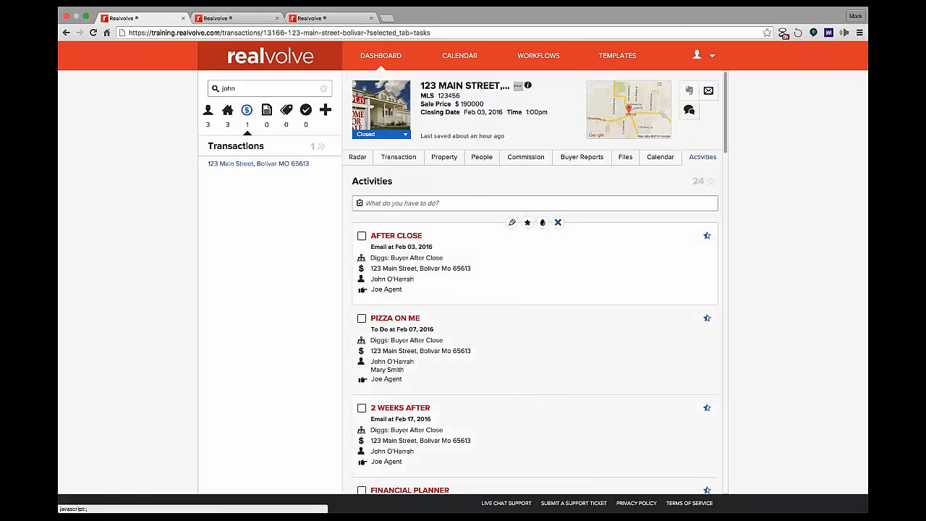
scroll(492, 332, down, 12)
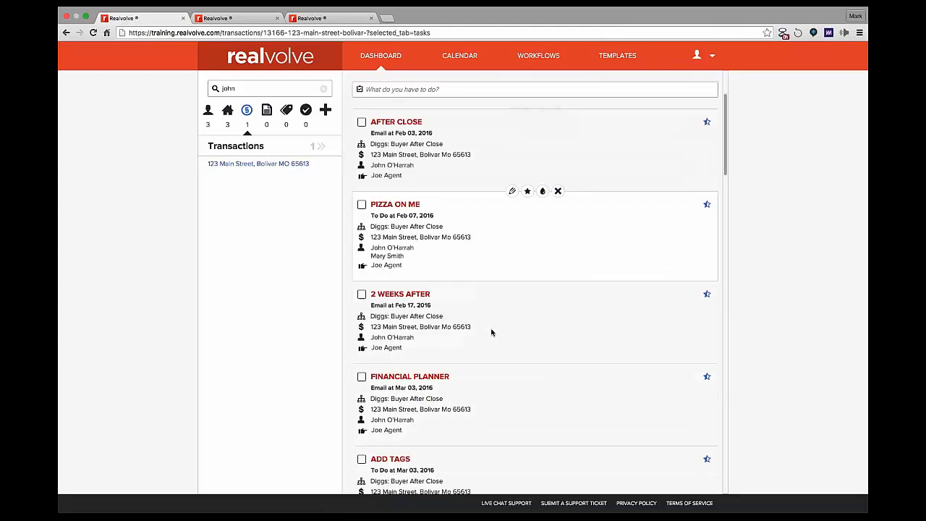
scroll(492, 332, down, 5)
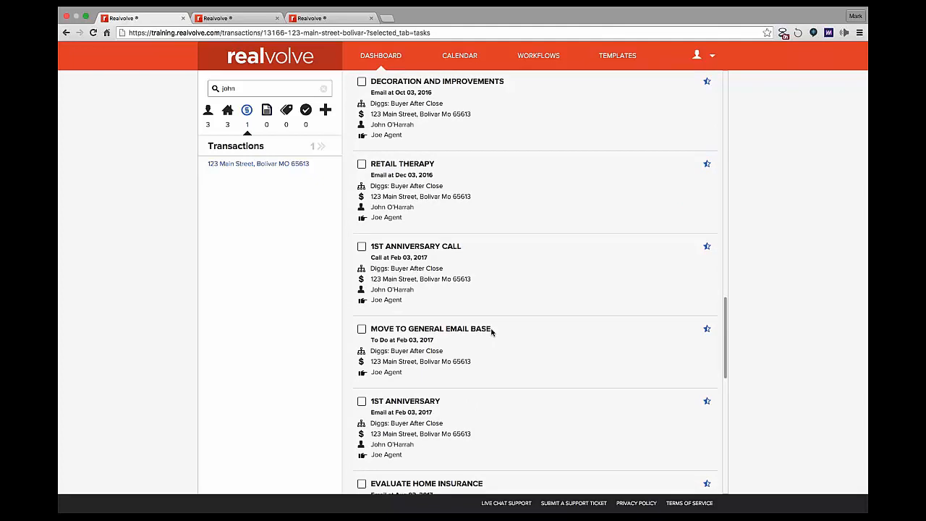
scroll(491, 331, up, 5)
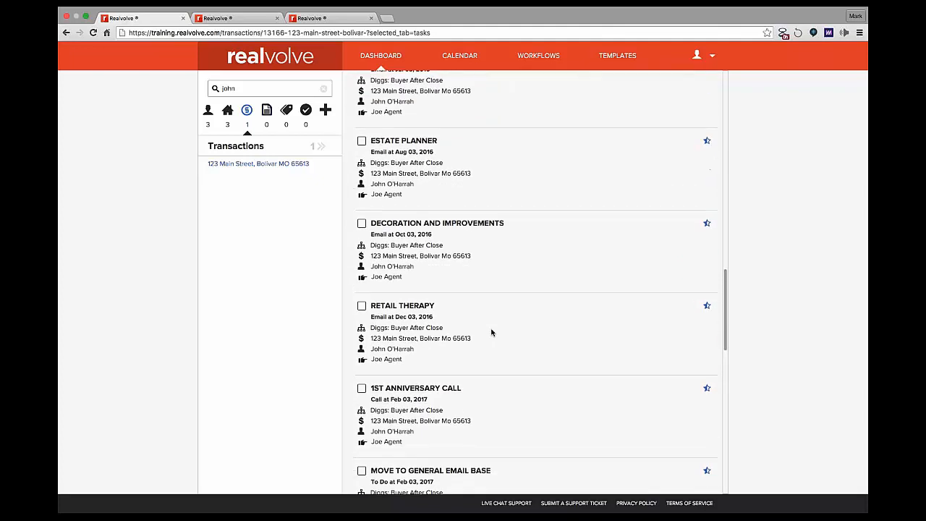
scroll(491, 331, up, 10)
scroll(533, 341, down, 2)
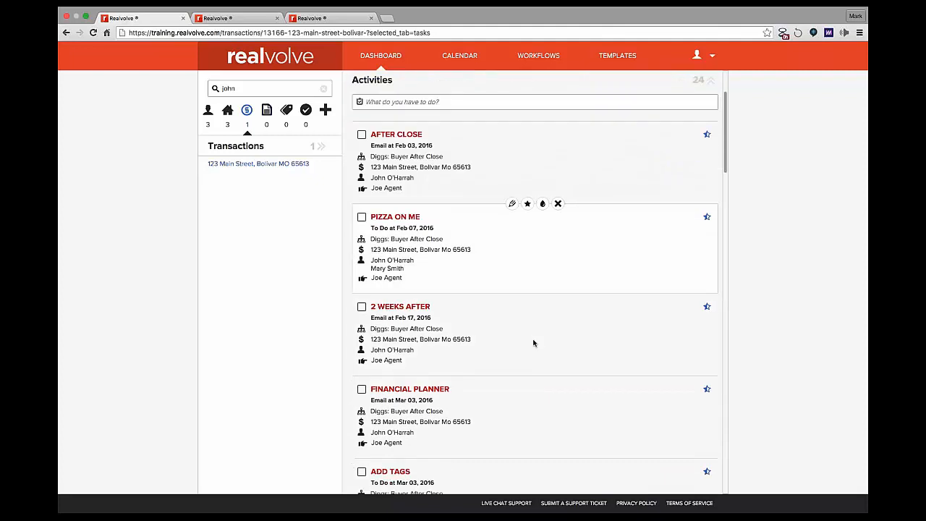
View the deletion options for the After Close activity and cancel without deleting anything.
scroll(533, 340, up, 1)
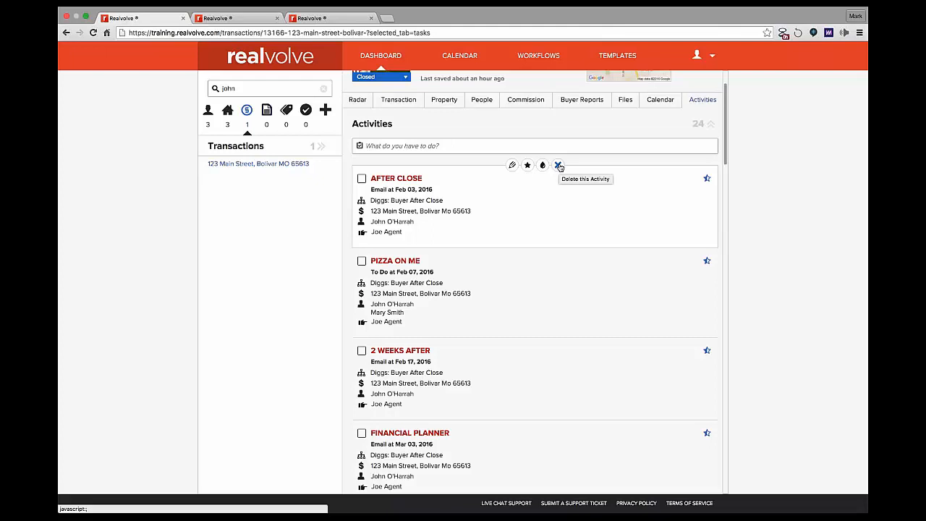
click(559, 165)
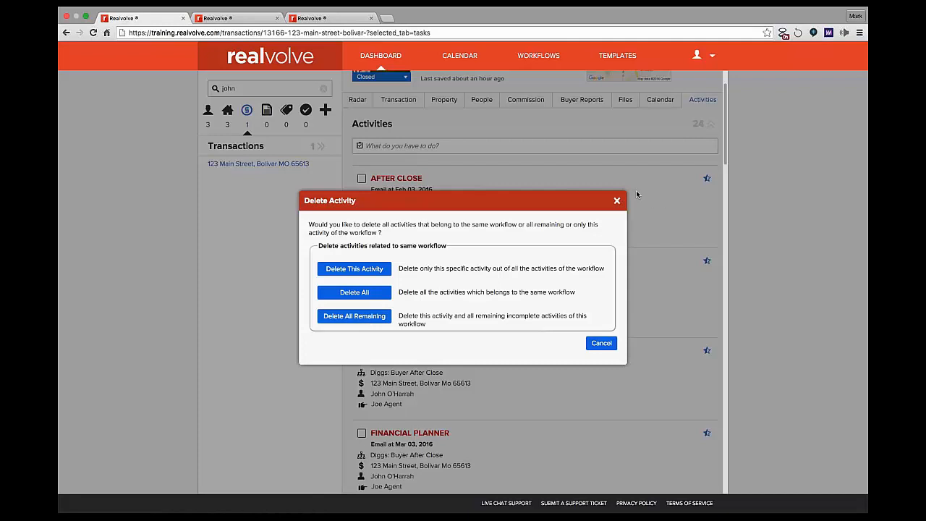
click(602, 343)
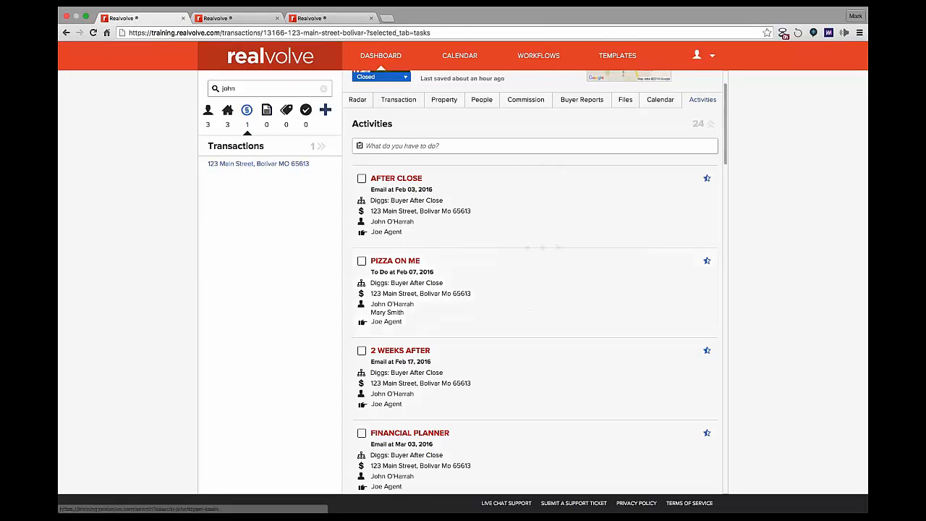
Replace the dashboard search with "pizza" and list the matching activities.
click(309, 114)
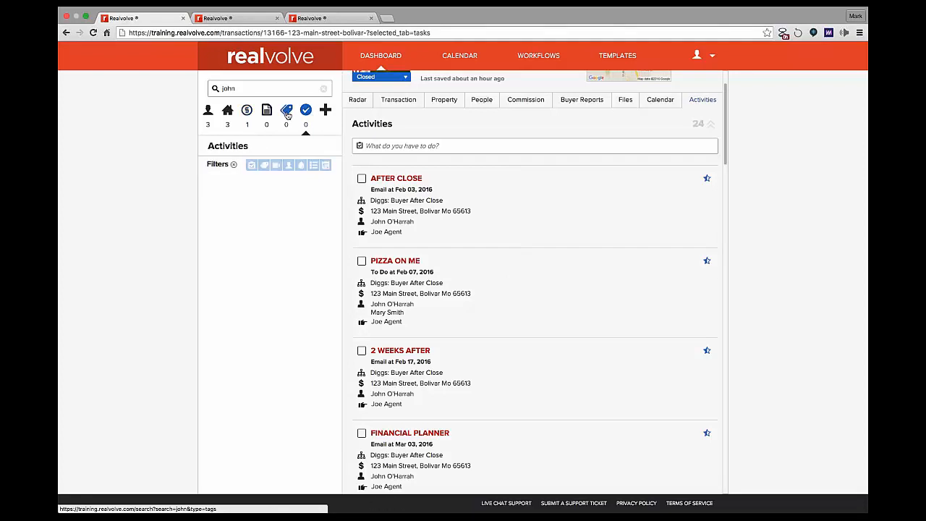
click(301, 86)
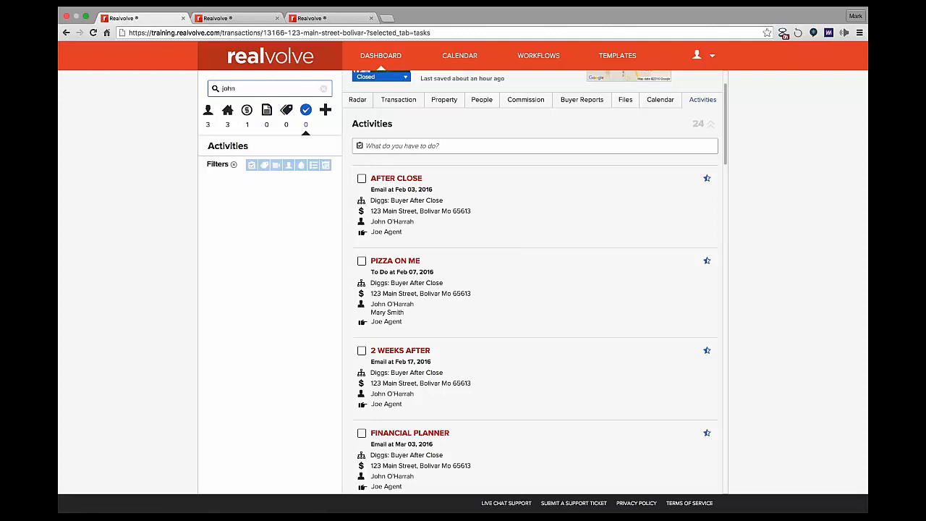
key(BackSpace)
key(BackSpace)
key(BackSpace)
key(BackSpace)
text(pi)
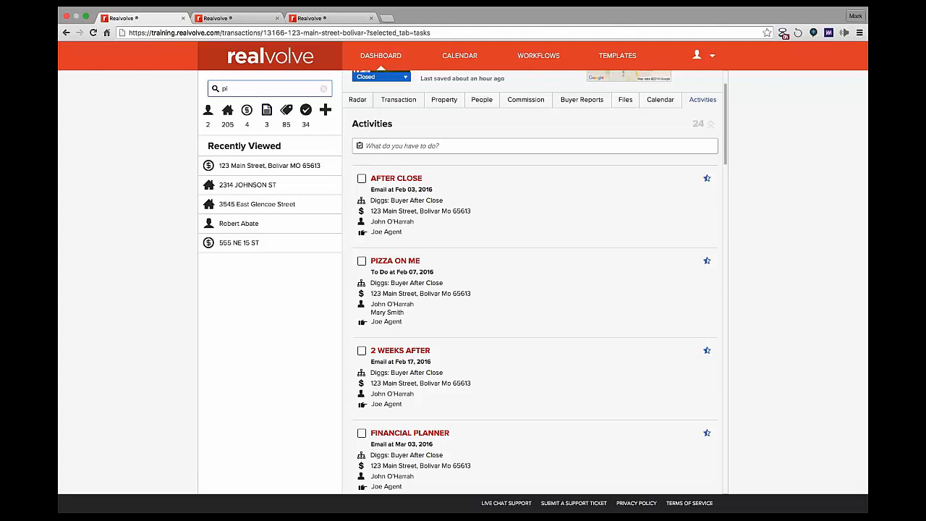
text(zza)
key(Return)
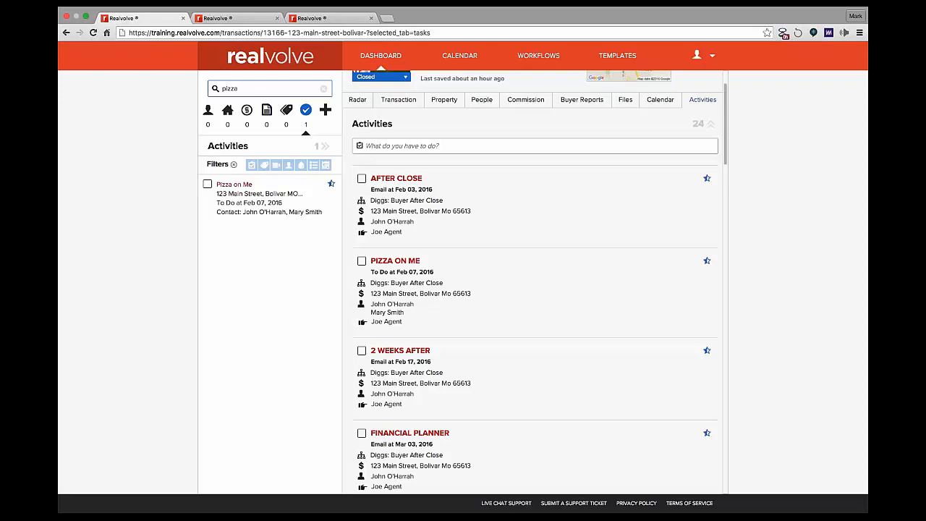
Examine the transaction's long-term follow-up activities through the 6th Anniversary email and back to the Move to General Email Base to-do.
drag(726, 148, 717, 430)
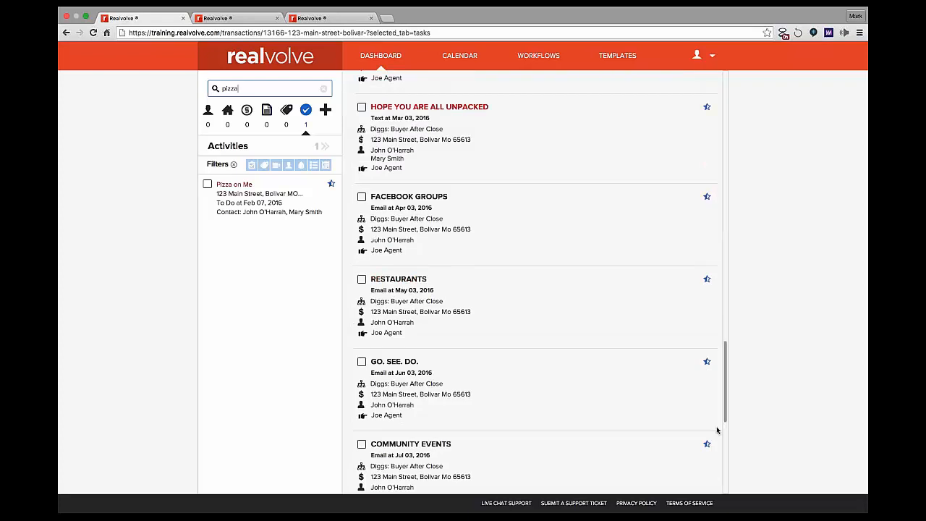
scroll(717, 430, down, 15)
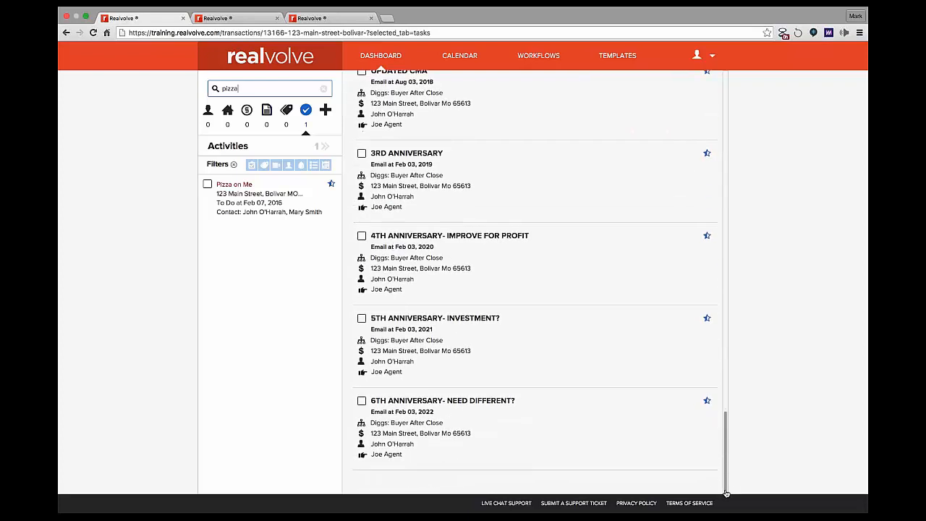
scroll(724, 455, up, 5)
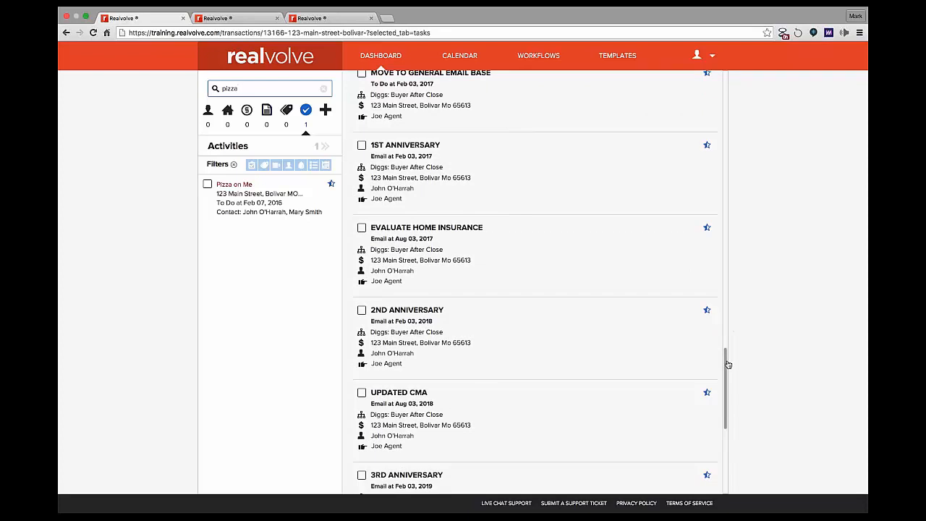
scroll(728, 364, up, 3)
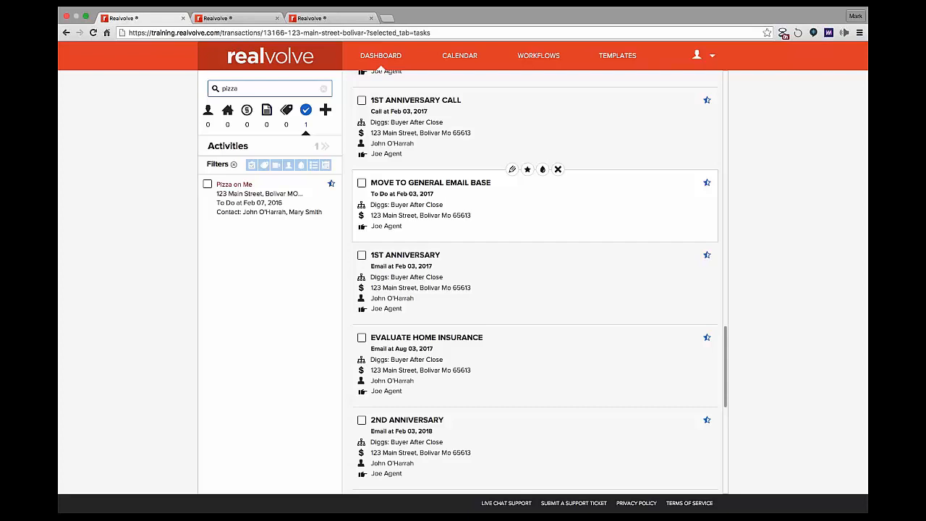
Clear the dashboard search, list the contacts, and return to the first of the transaction's activities.
click(208, 113)
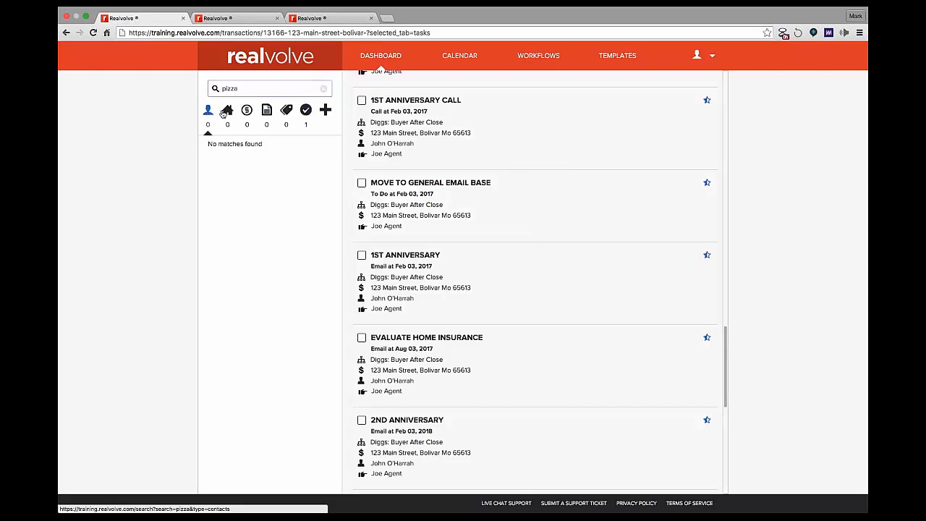
click(324, 89)
click(208, 114)
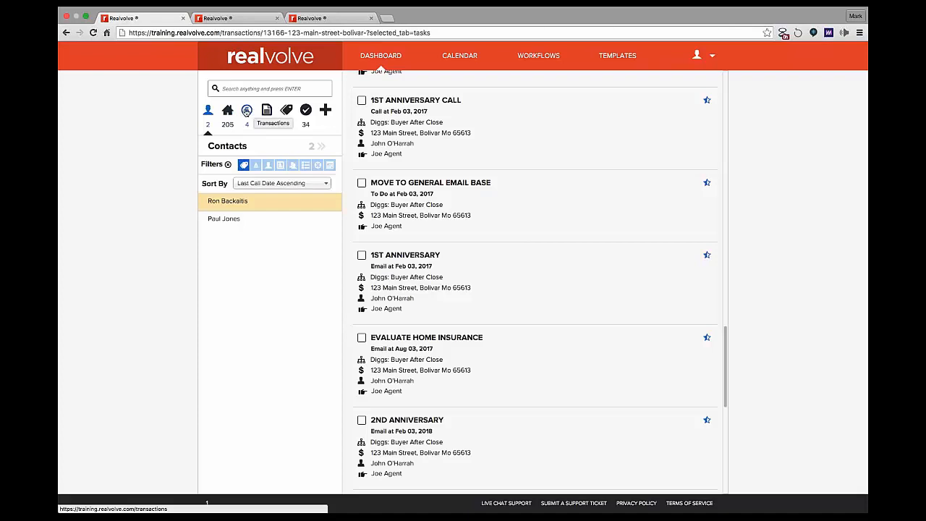
scroll(506, 238, up, 15)
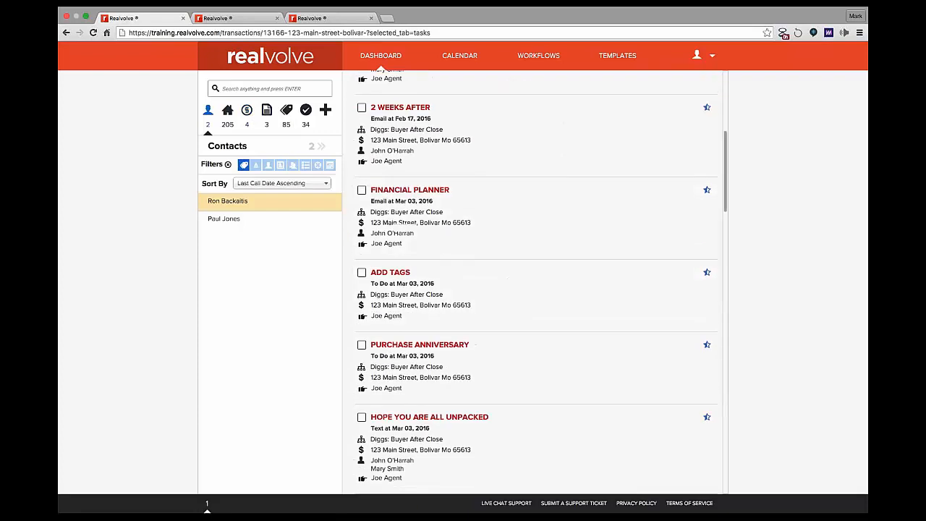
scroll(506, 246, up, 3)
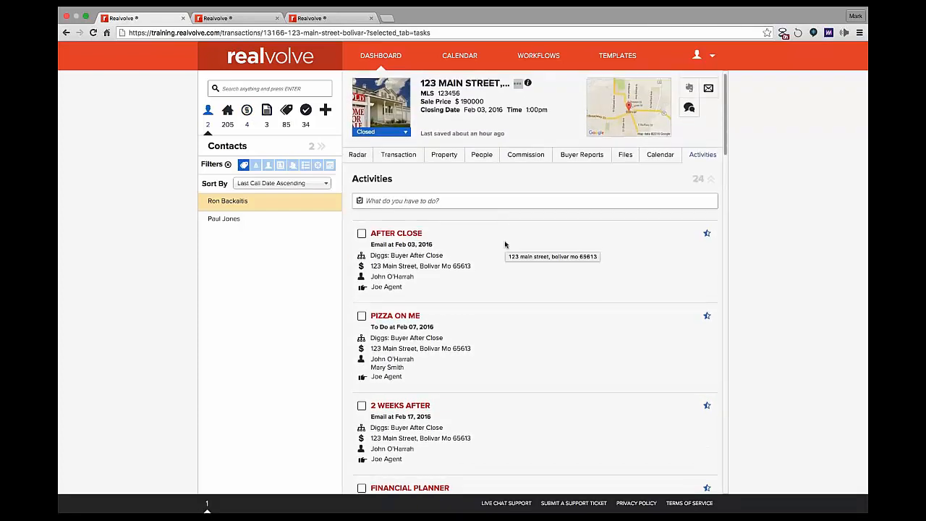
Go to the workflow editor and view the record types the 90 Day Touch Point workflow can be used with.
click(539, 56)
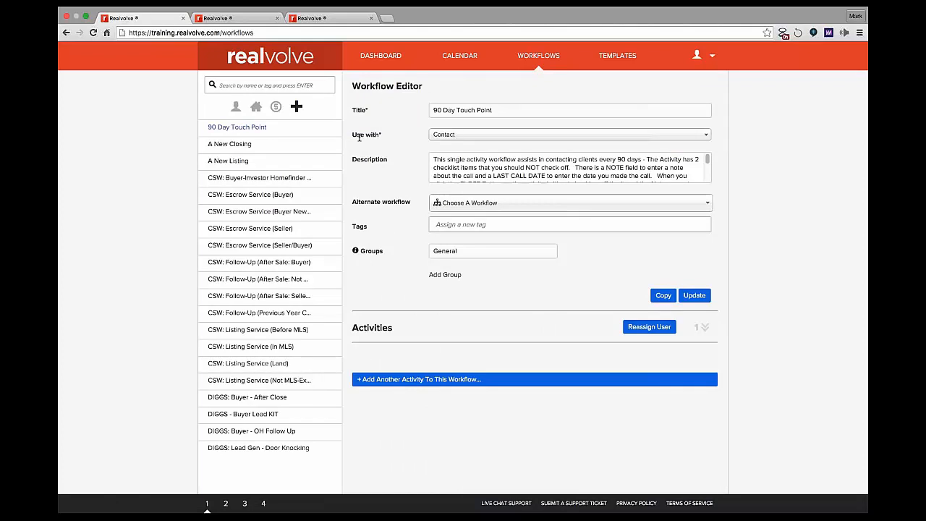
click(454, 136)
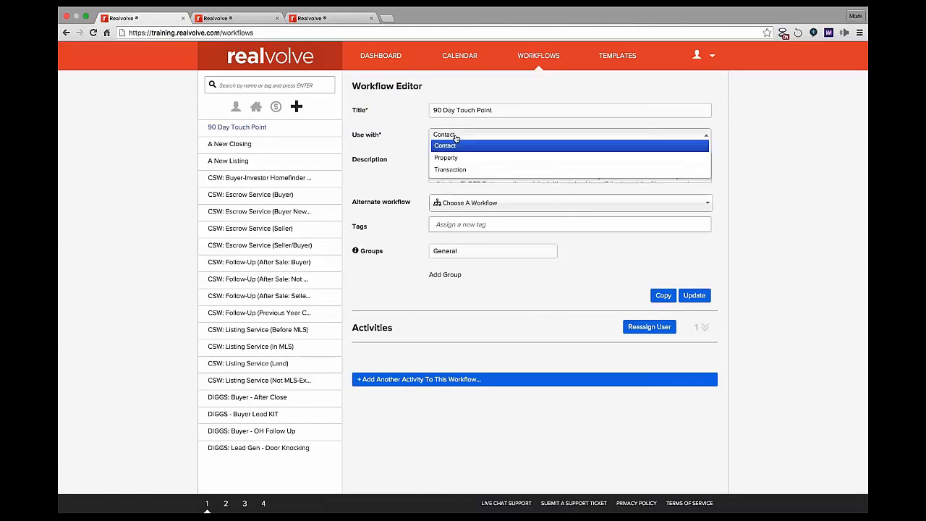
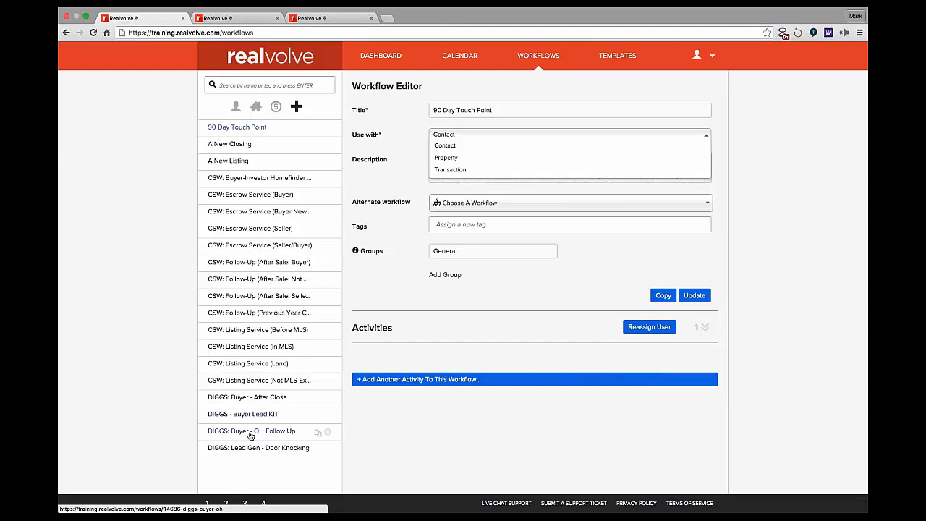
Search the workflows for "group" and open the DIGGS: Listing Escrow workflow.
click(255, 91)
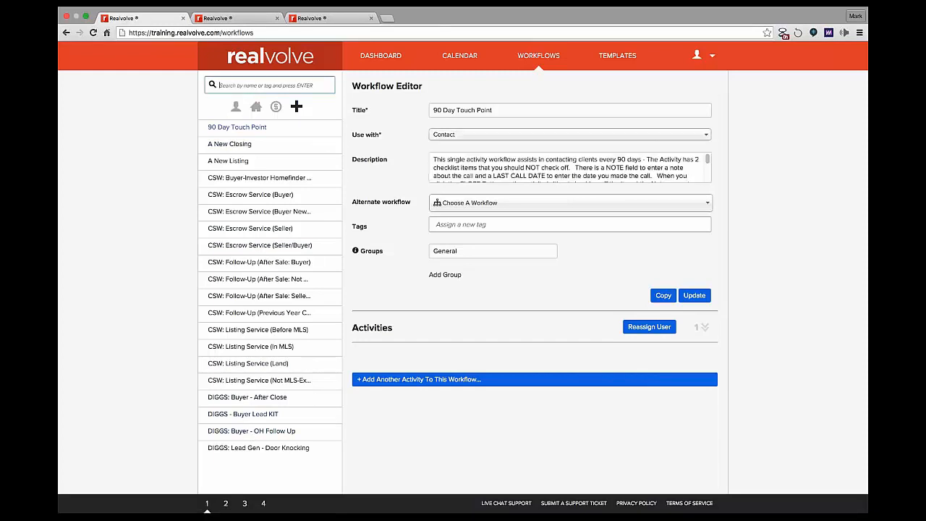
text(group)
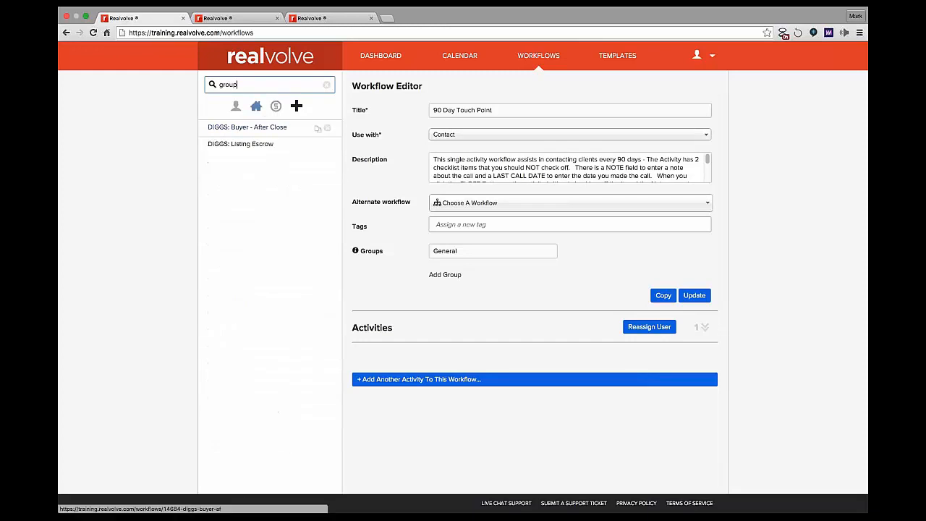
click(257, 145)
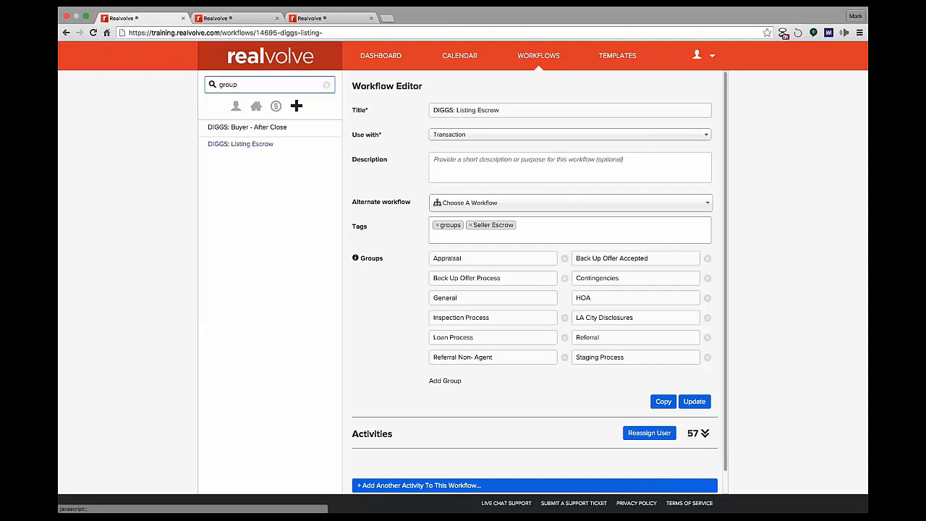
Expand the DIGGS: Listing Escrow activities and look through them to the Appraisal Date Set? email.
click(705, 434)
scroll(709, 437, down, 7)
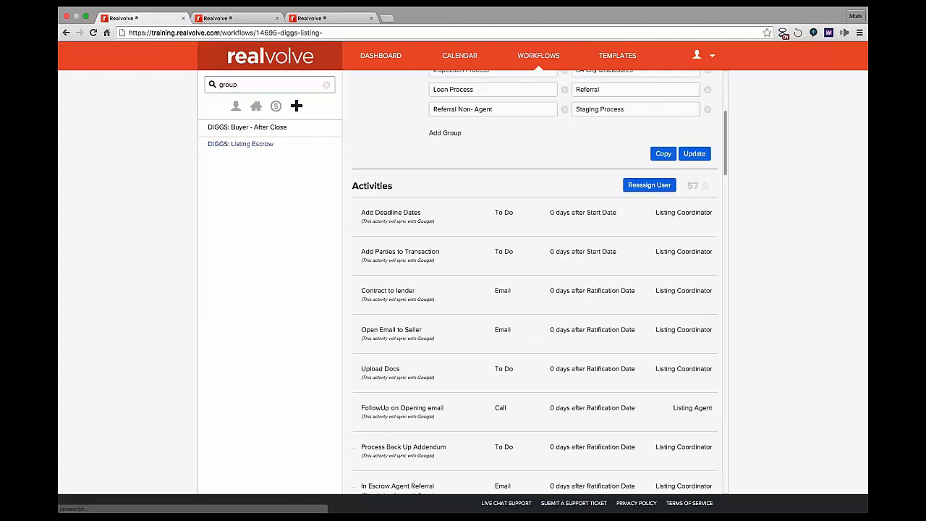
scroll(535, 282, up, 2)
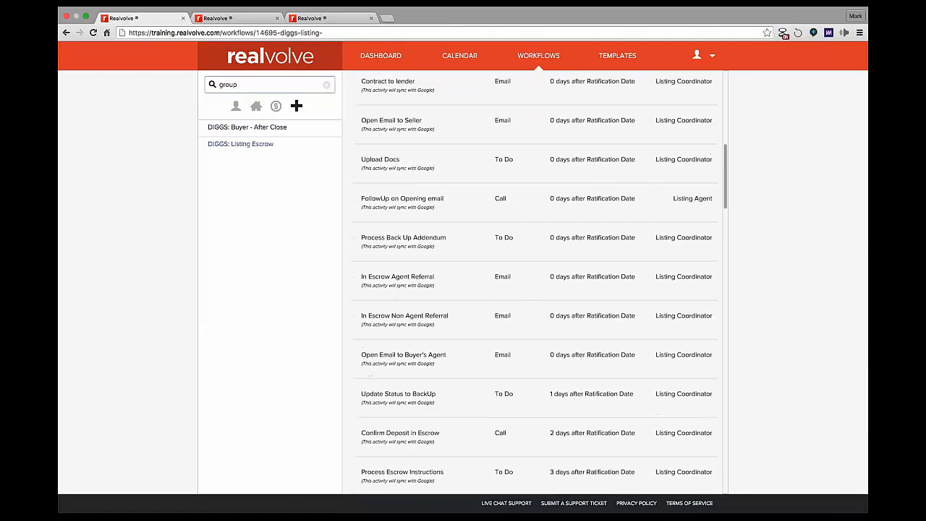
mouse_move(470, 166)
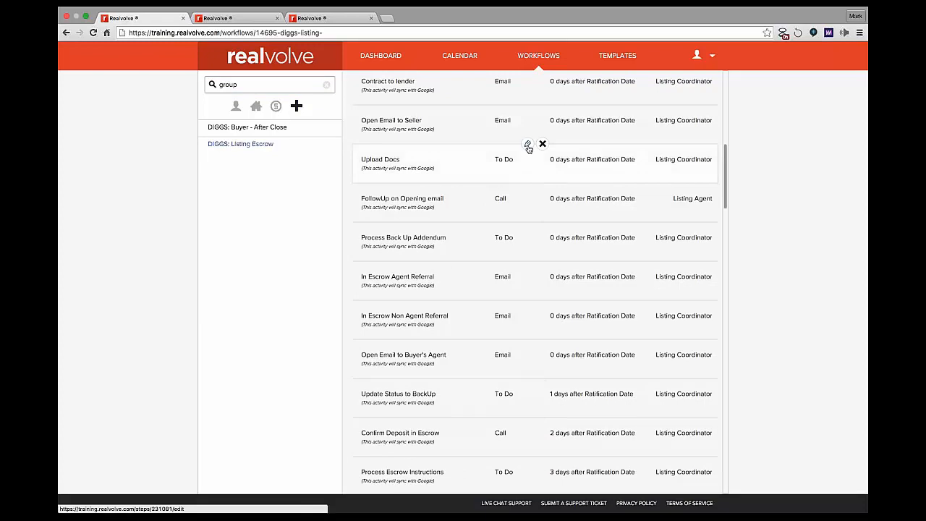
mouse_move(527, 186)
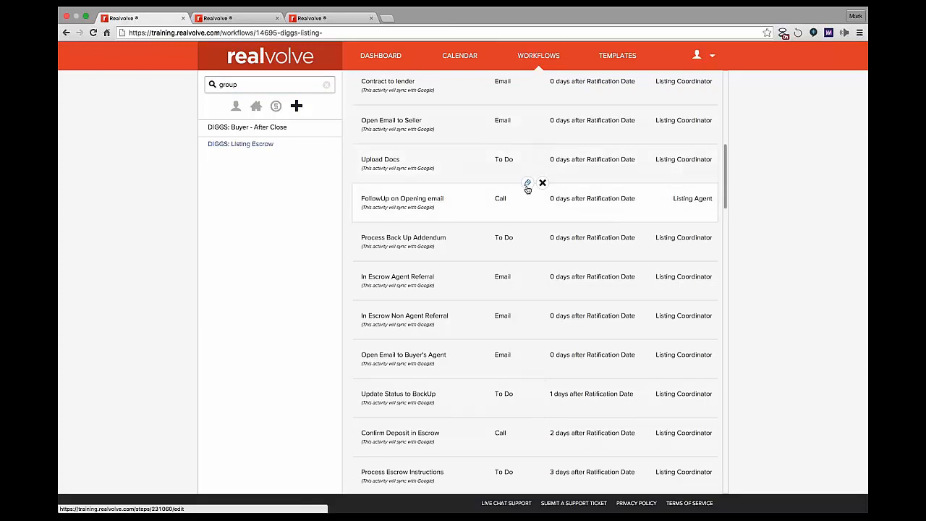
mouse_move(530, 221)
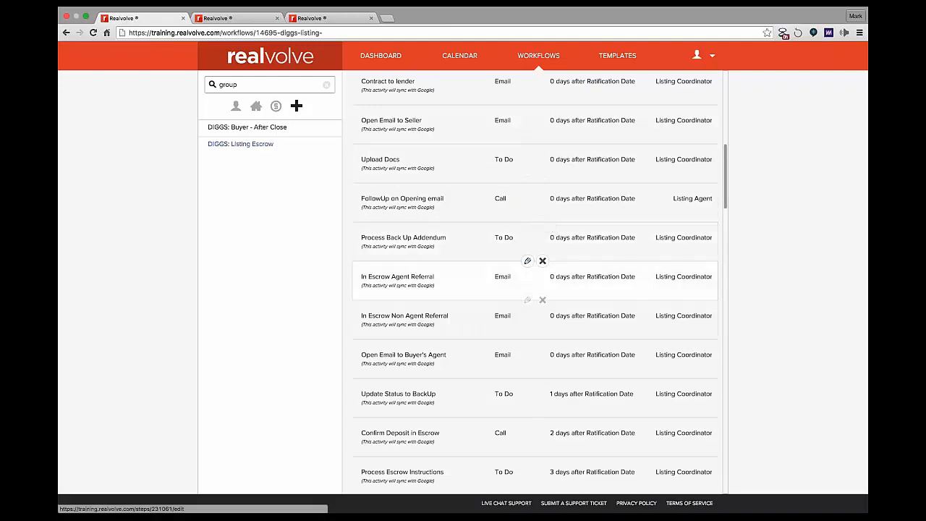
scroll(529, 302, down, 5)
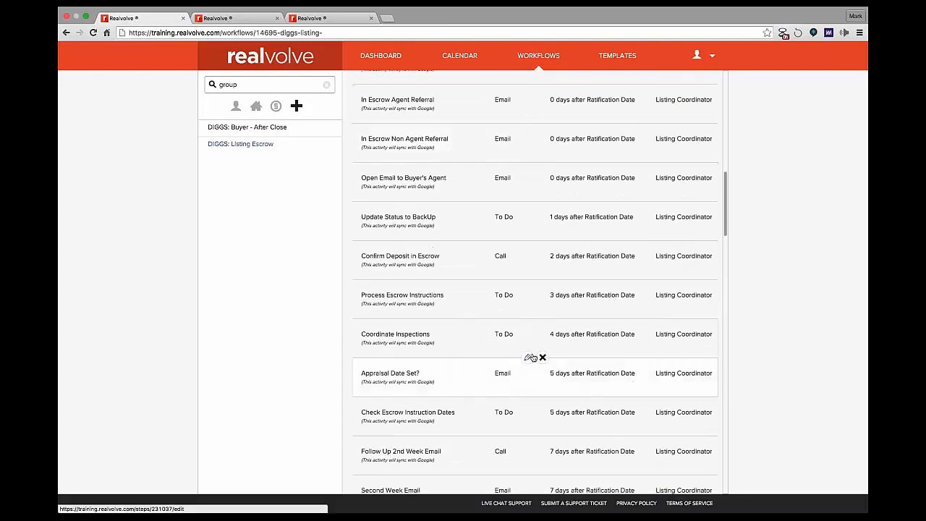
Open the Appraisal Date Set? activity for editing and begin a new action titled Branch A.
click(530, 358)
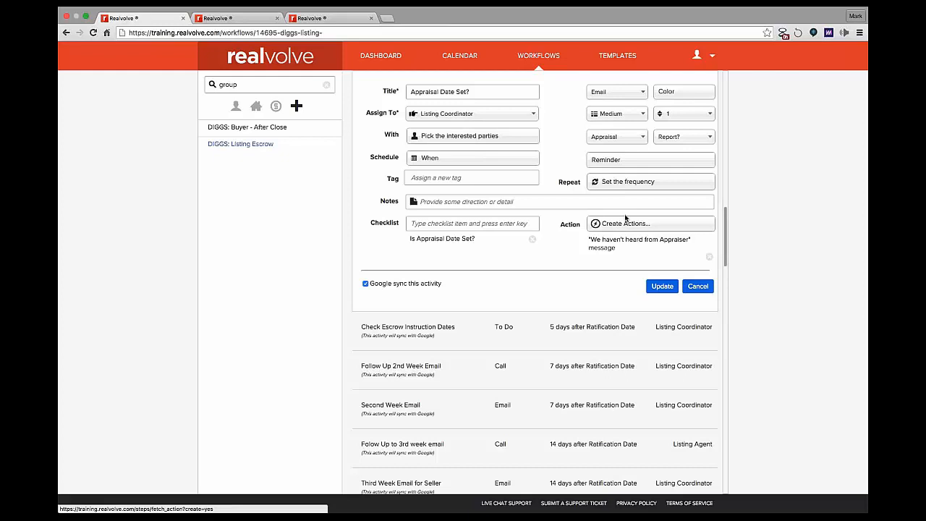
click(626, 221)
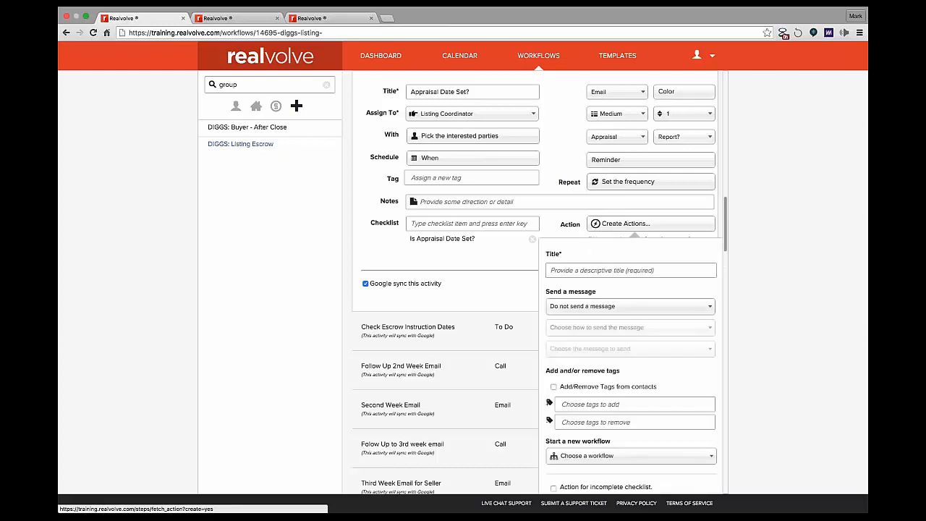
click(583, 270)
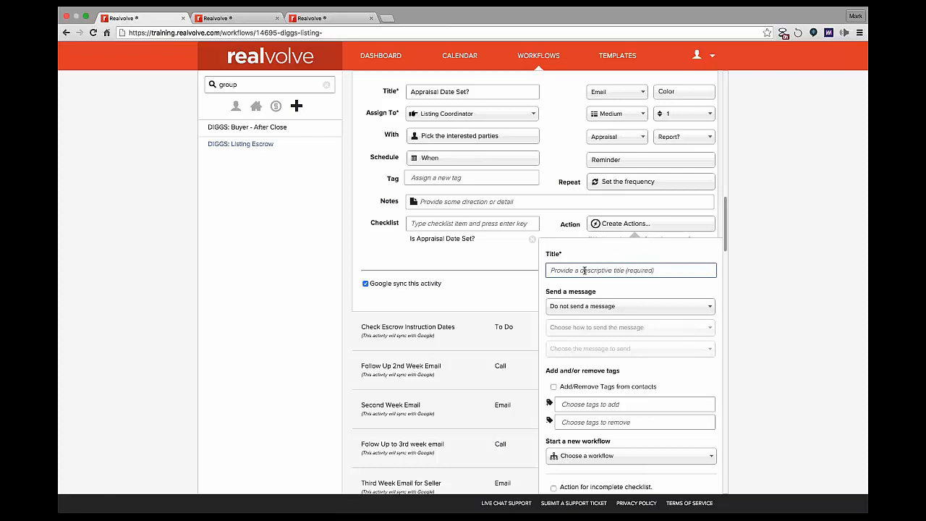
text(Branch A)
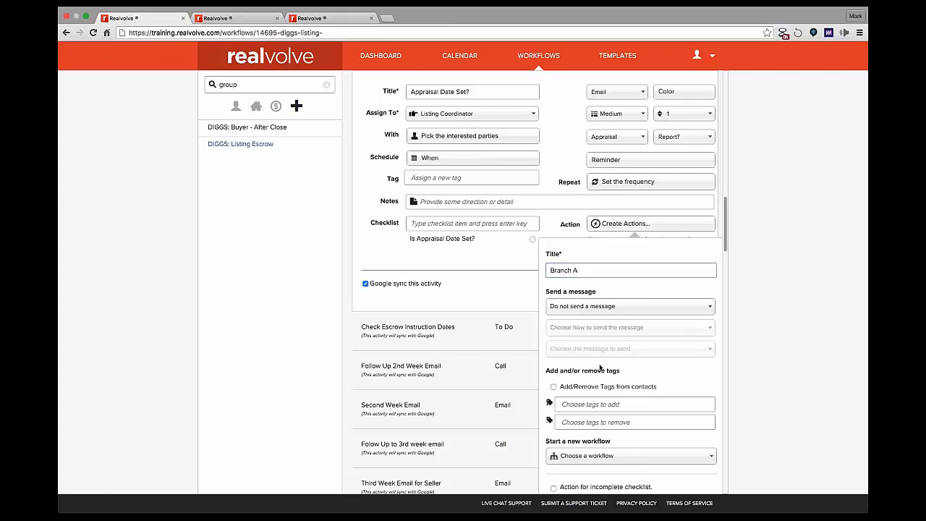
Have the Branch A action start the A New Listing workflow, and save the action.
click(598, 457)
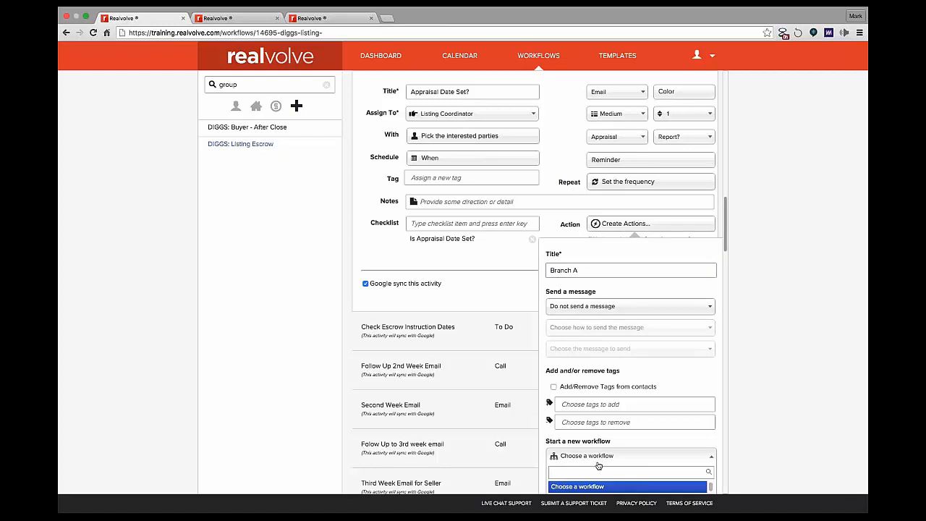
text(a)
scroll(606, 422, up, 2)
scroll(606, 423, down, 4)
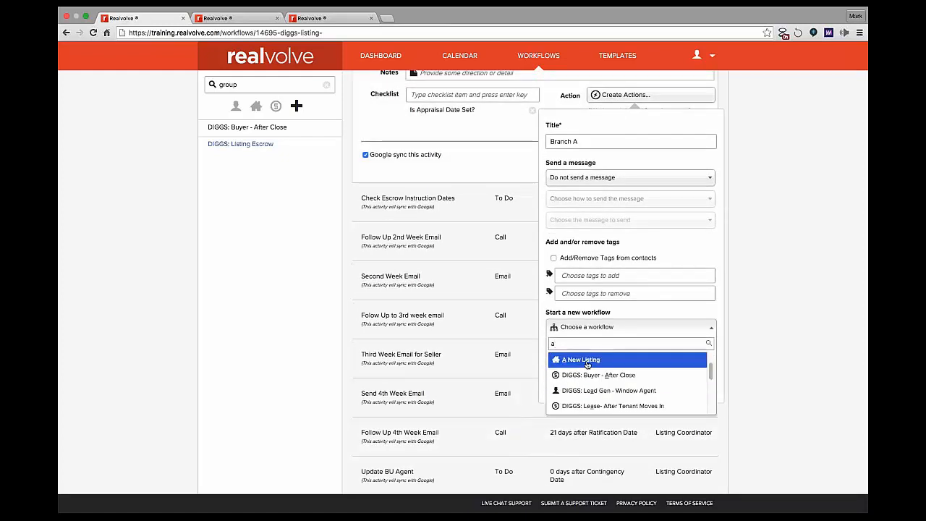
click(586, 361)
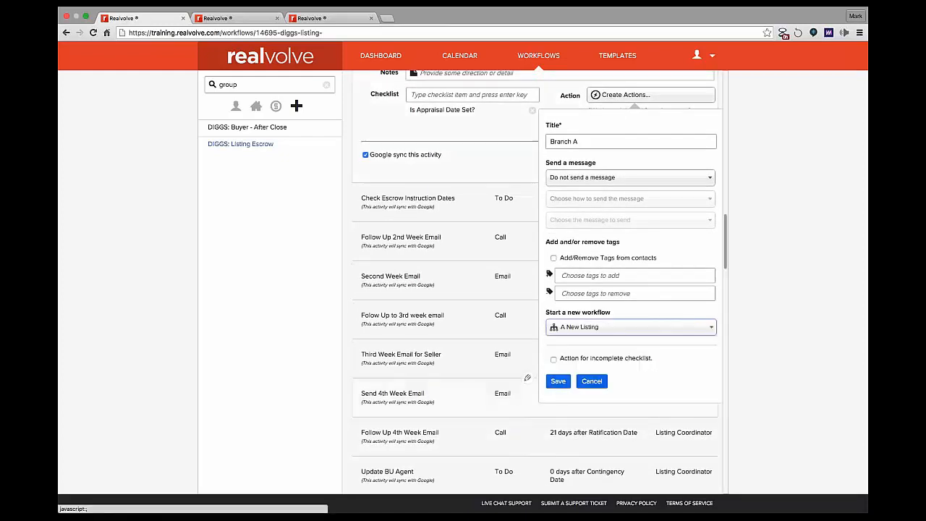
click(557, 381)
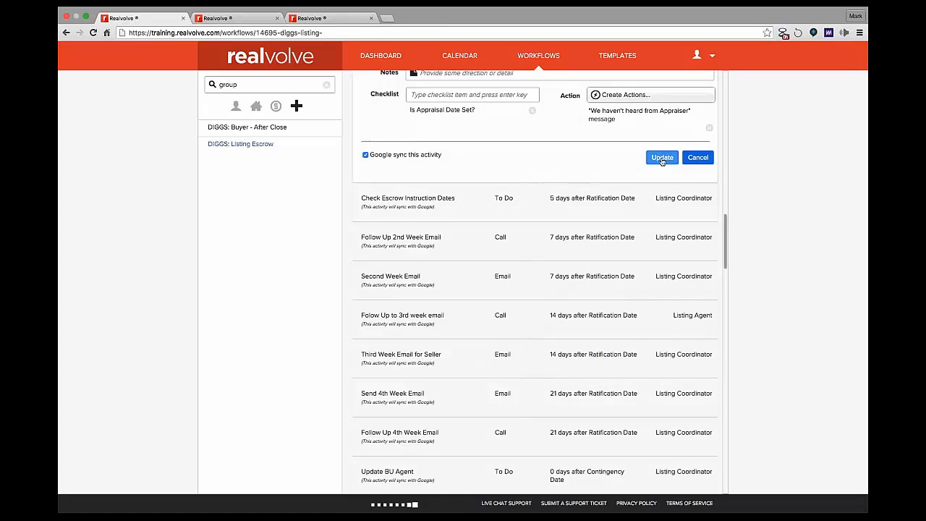
Begin a second action for the Appraisal Date Set? activity, titled Branch B.
scroll(637, 137, up, 3)
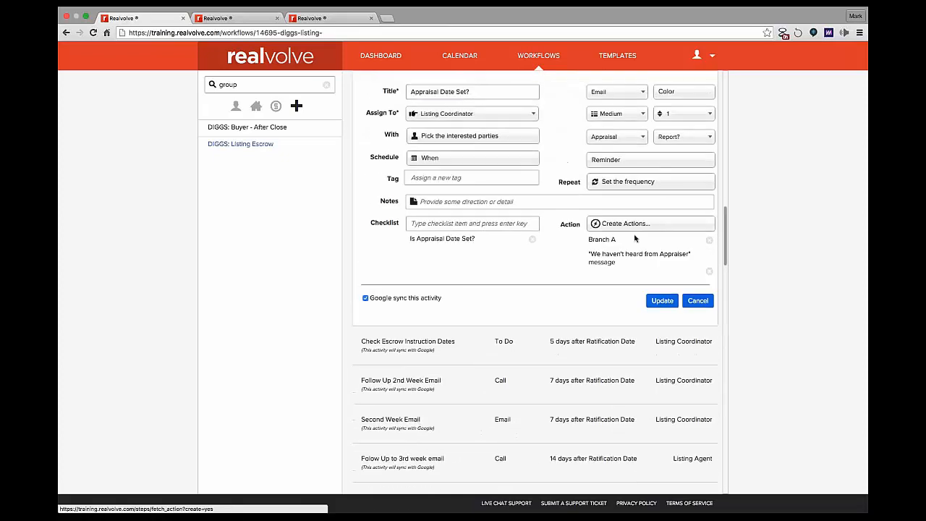
click(635, 230)
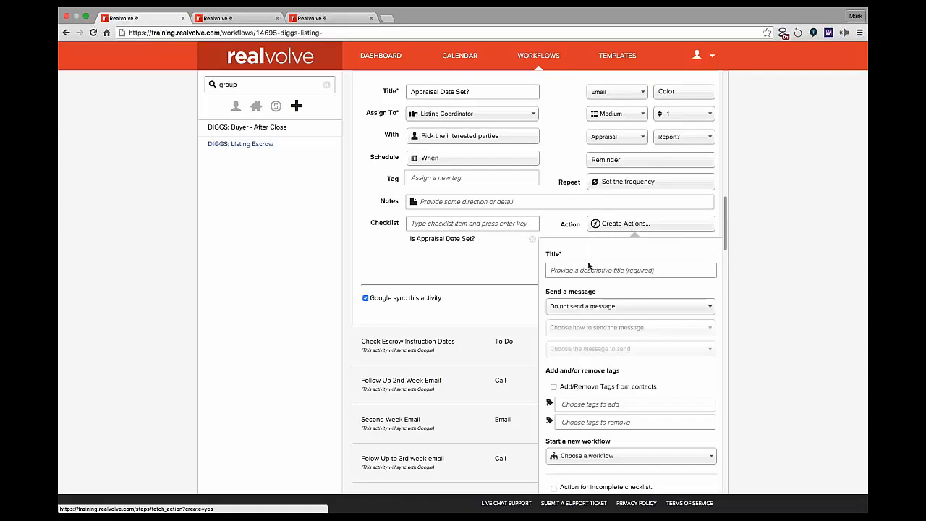
click(589, 266)
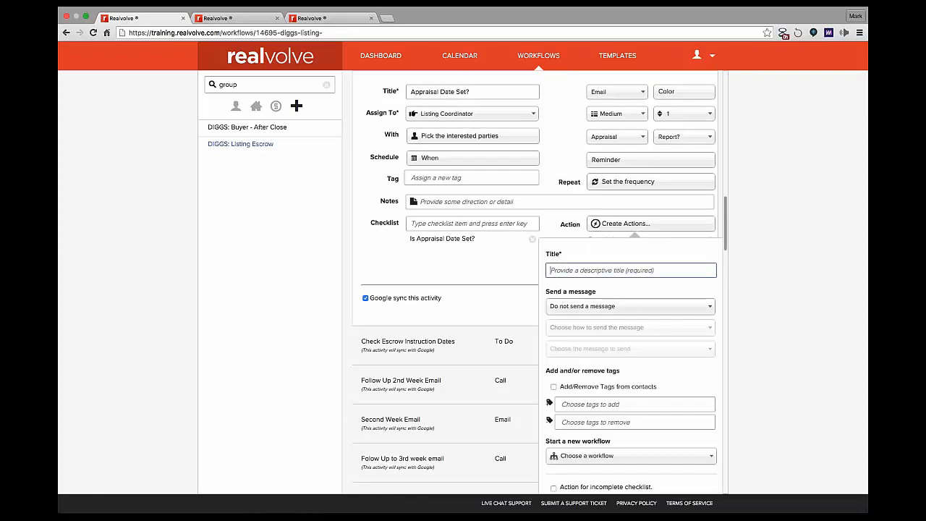
text(Brac)
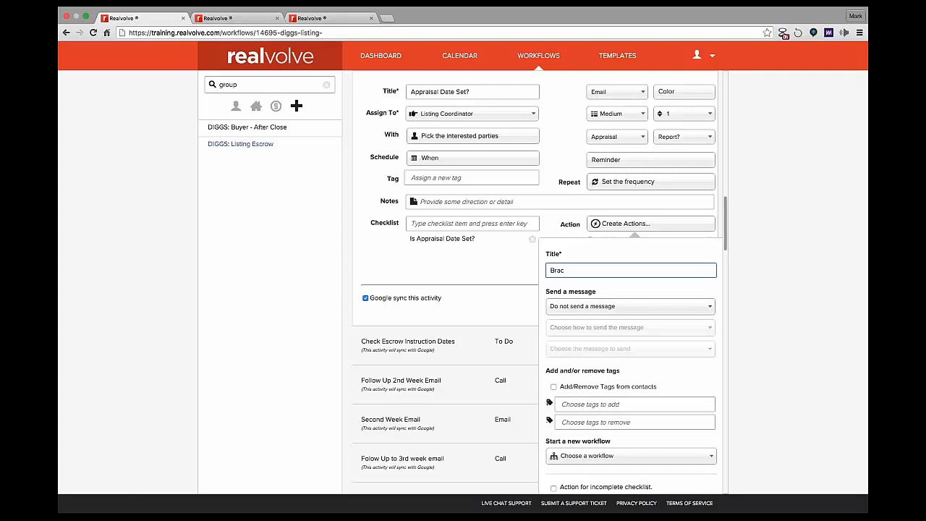
key(BackSpace)
text(nch)
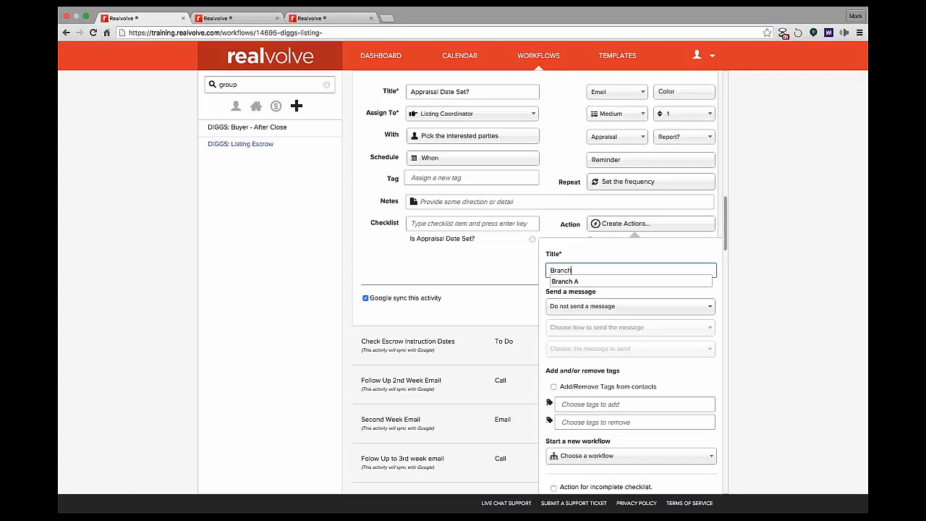
text( B)
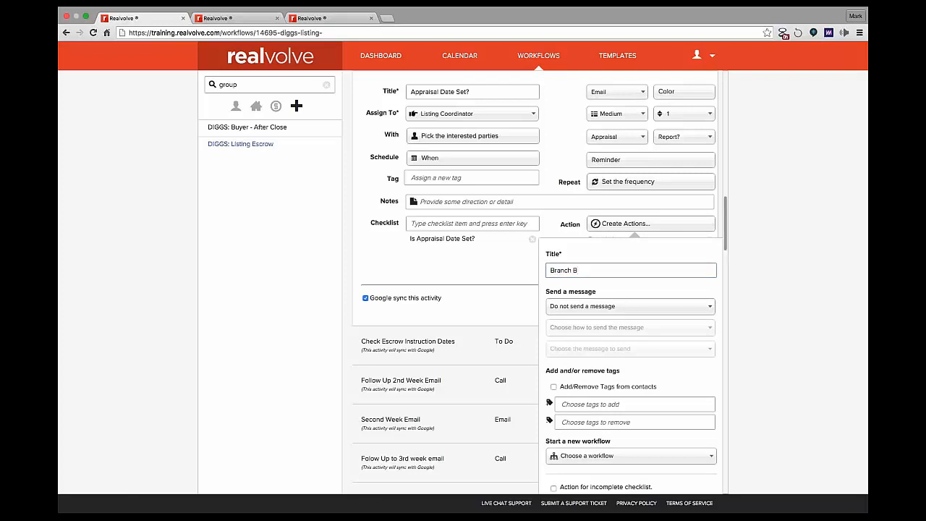
Set Branch B to send the AC002- 2 weeks after close email manually with preview, and save the action.
click(616, 307)
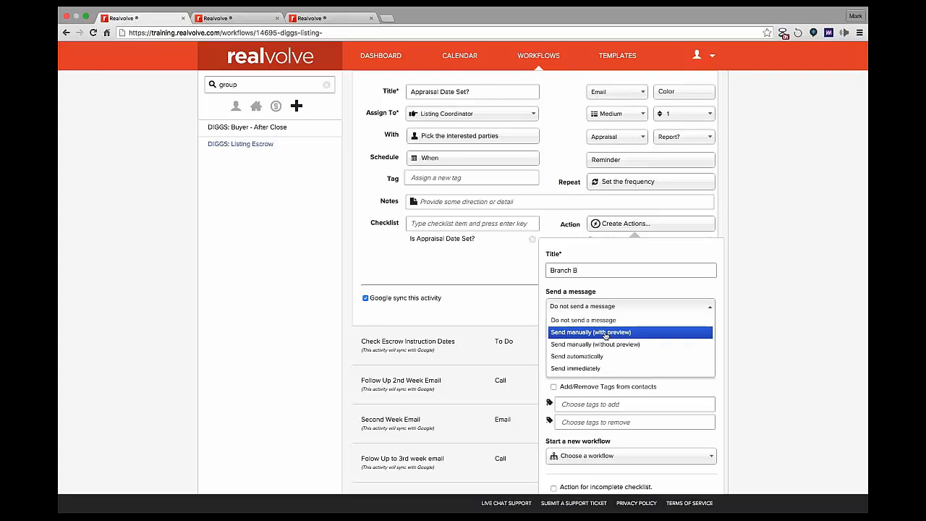
click(605, 334)
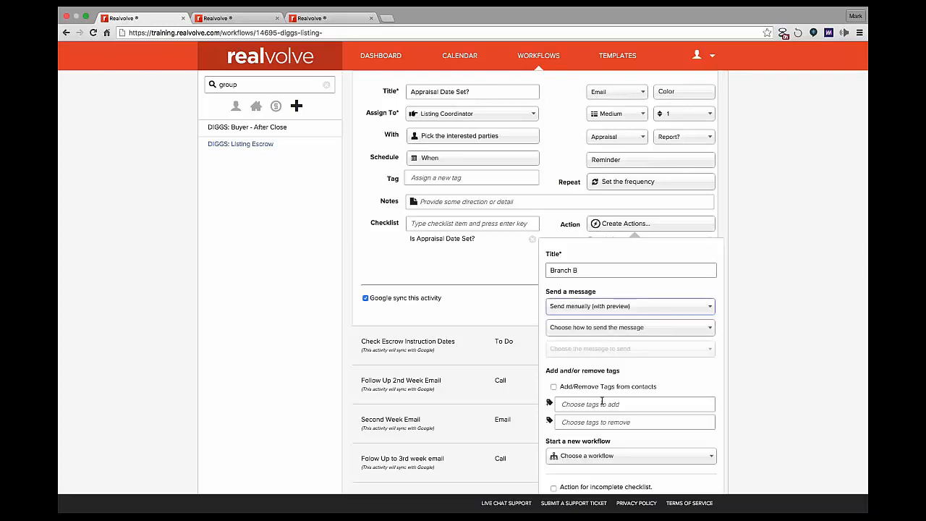
click(610, 329)
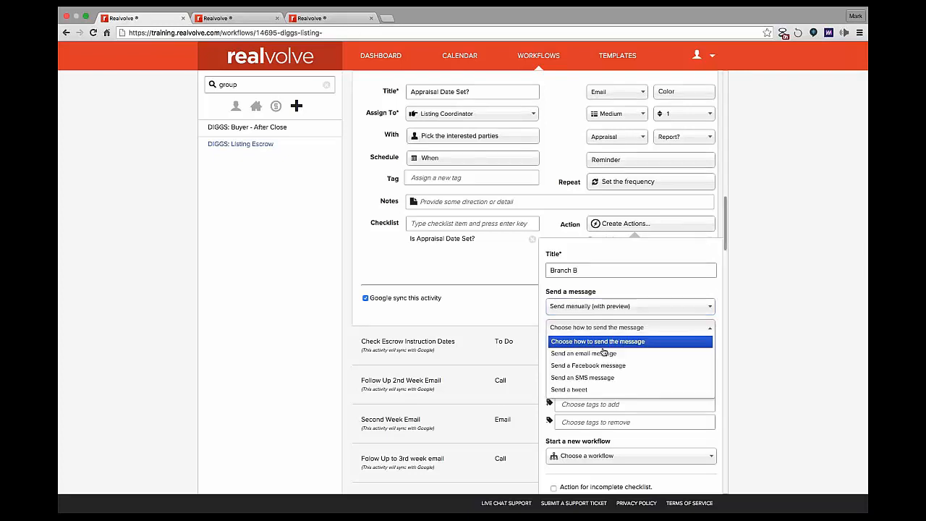
click(604, 354)
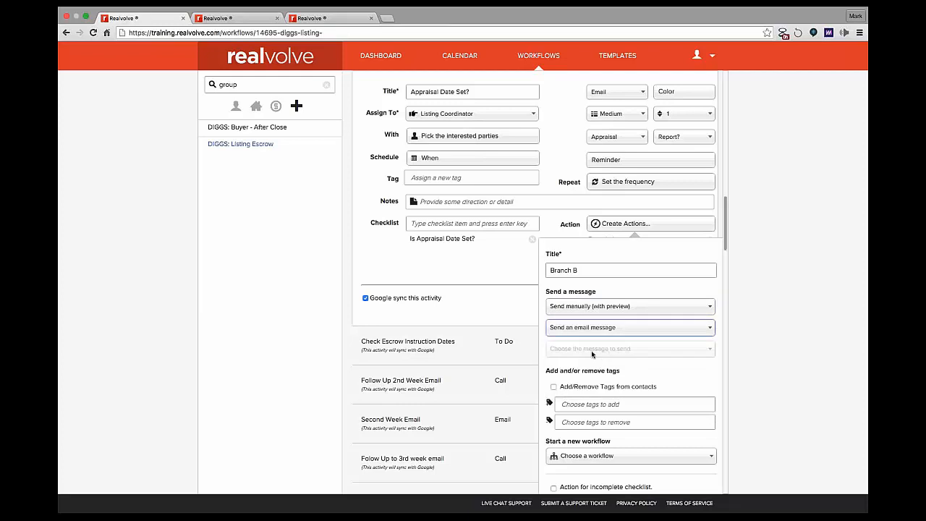
click(587, 349)
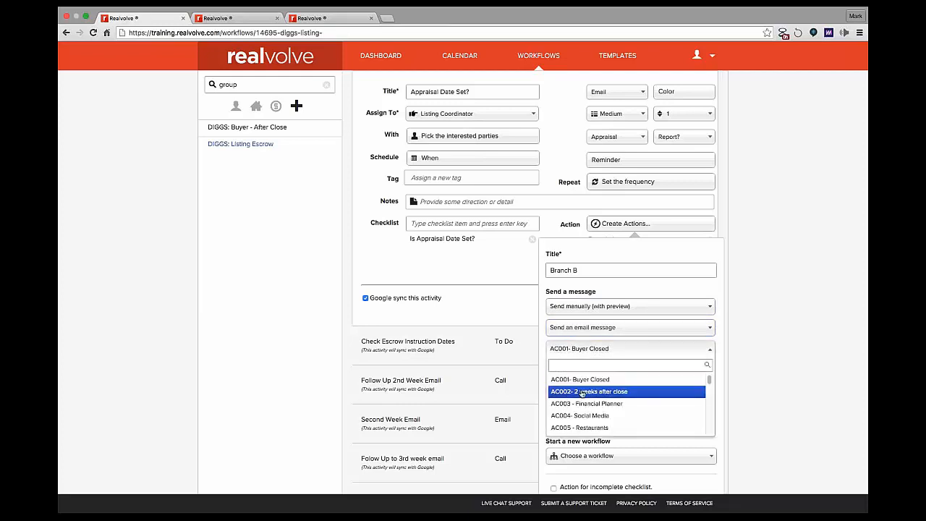
click(583, 391)
scroll(582, 394, down, 2)
scroll(538, 282, down, 1)
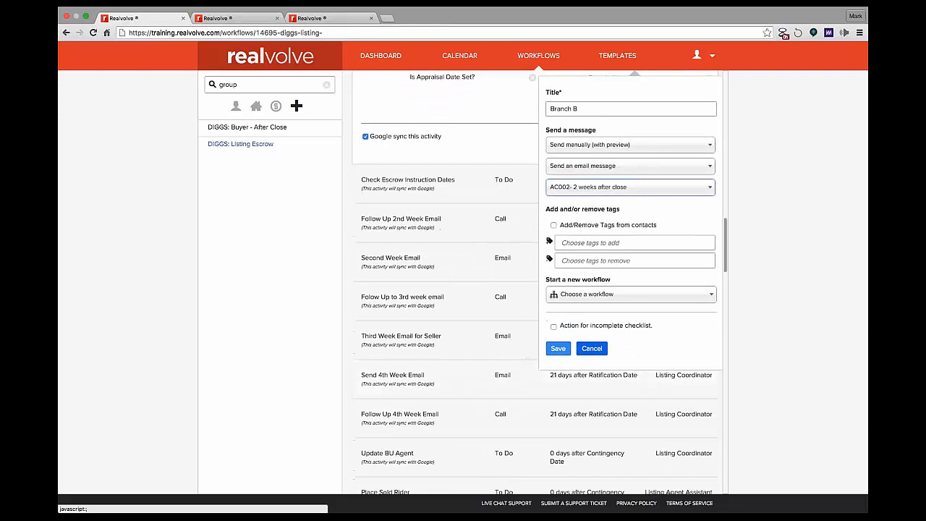
click(557, 349)
scroll(564, 137, up, 3)
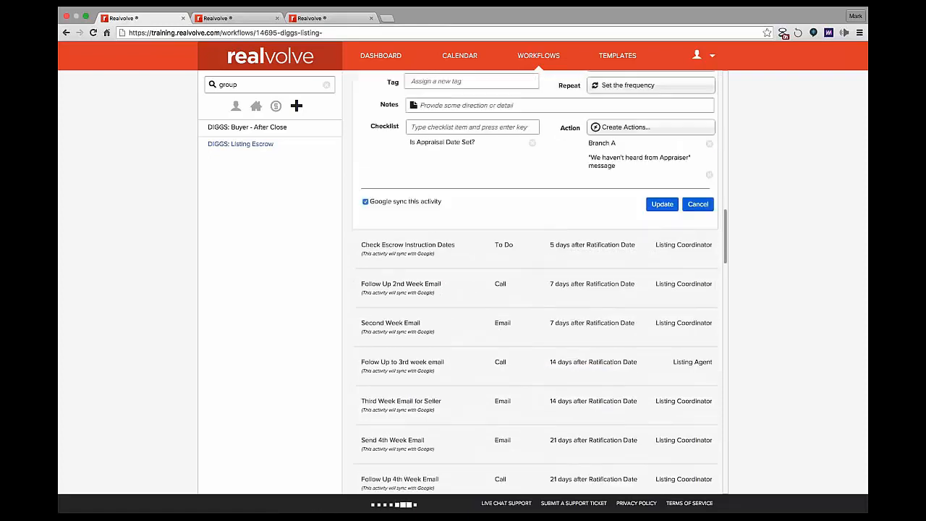
Update the Appraisal Date Set? activity with its new actions.
scroll(604, 233, up, 2)
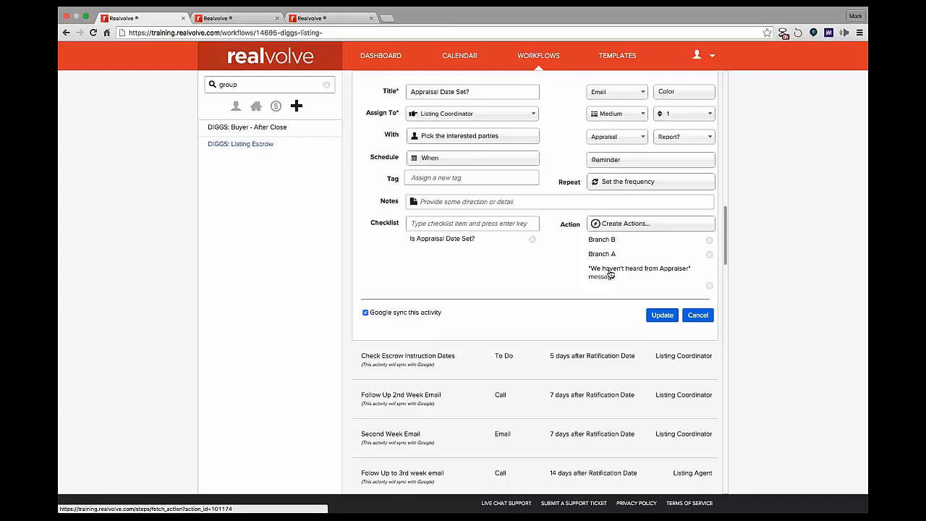
click(430, 97)
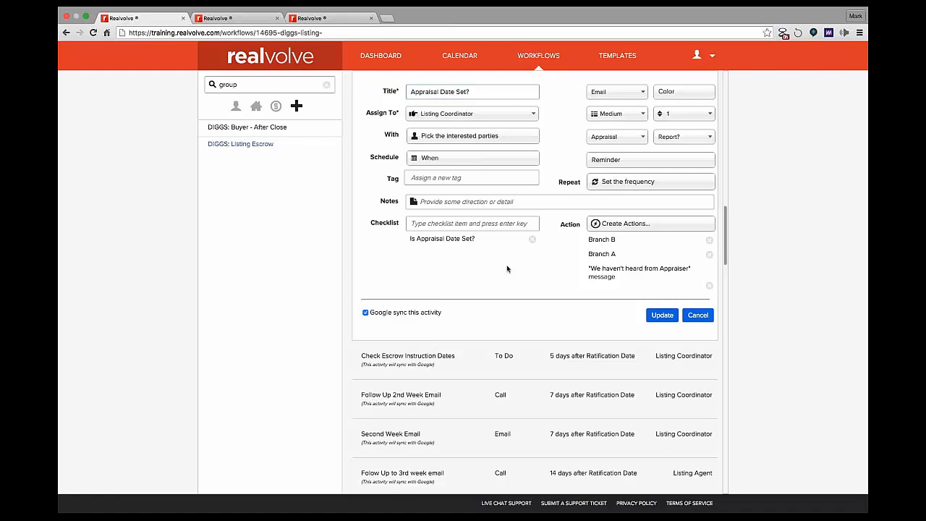
click(661, 317)
click(660, 319)
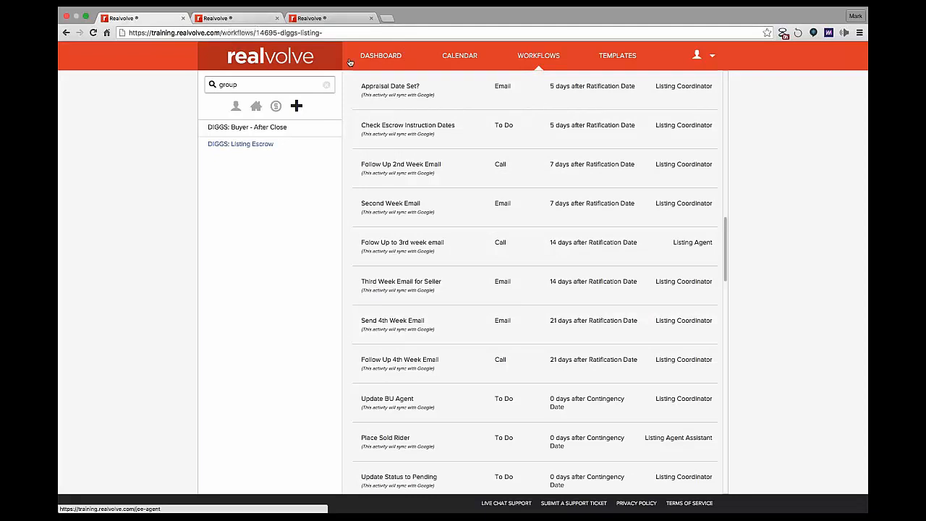
From the dashboard, open the most recently viewed transaction and switch to the second one in the transactions list.
click(381, 57)
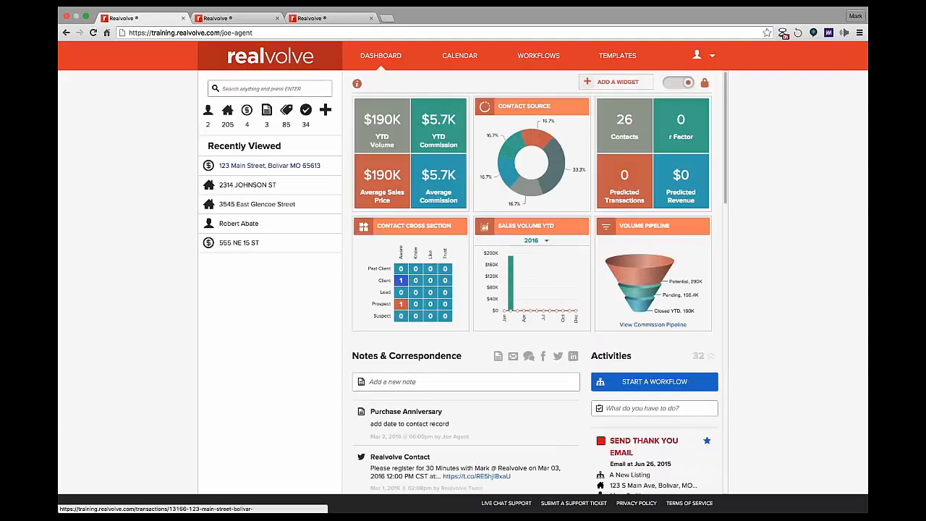
click(279, 167)
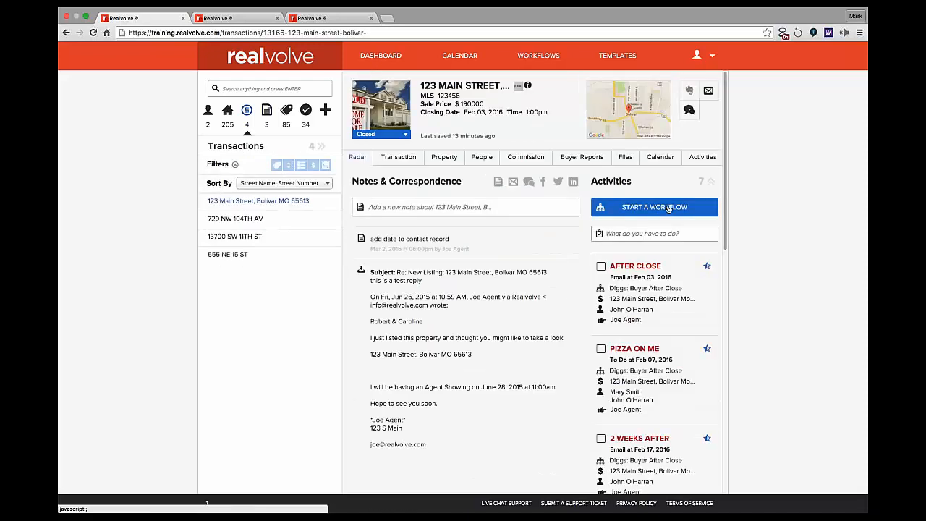
click(245, 222)
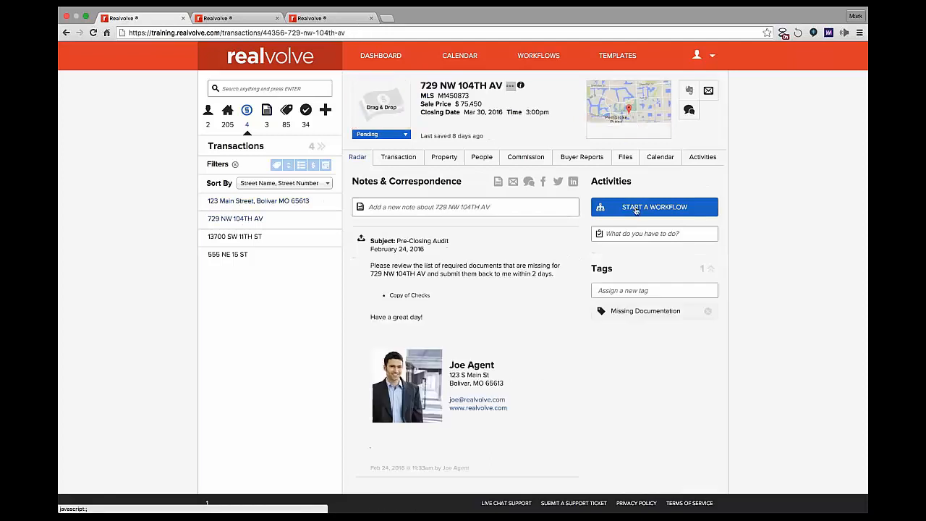
Start a workflow on this transaction, searching for "li" and choosing DIGGS: Listing Escrow.
click(654, 206)
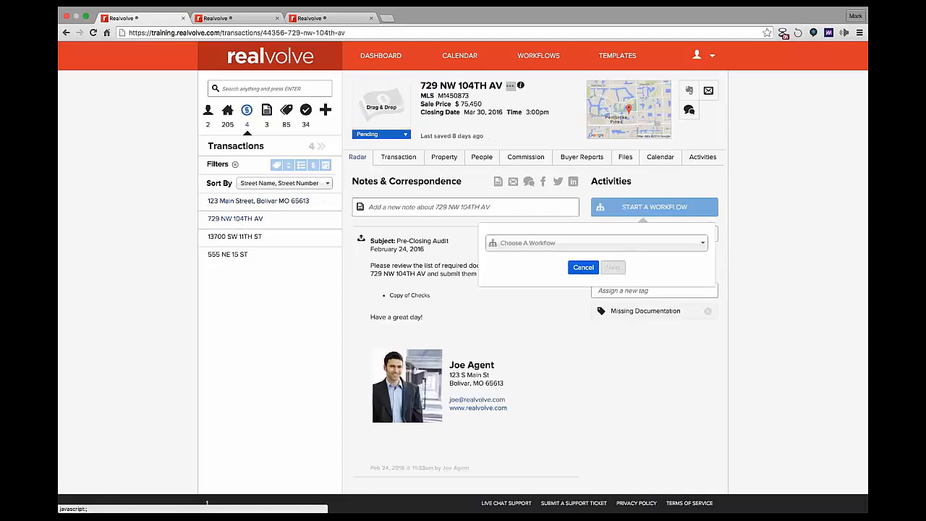
click(579, 244)
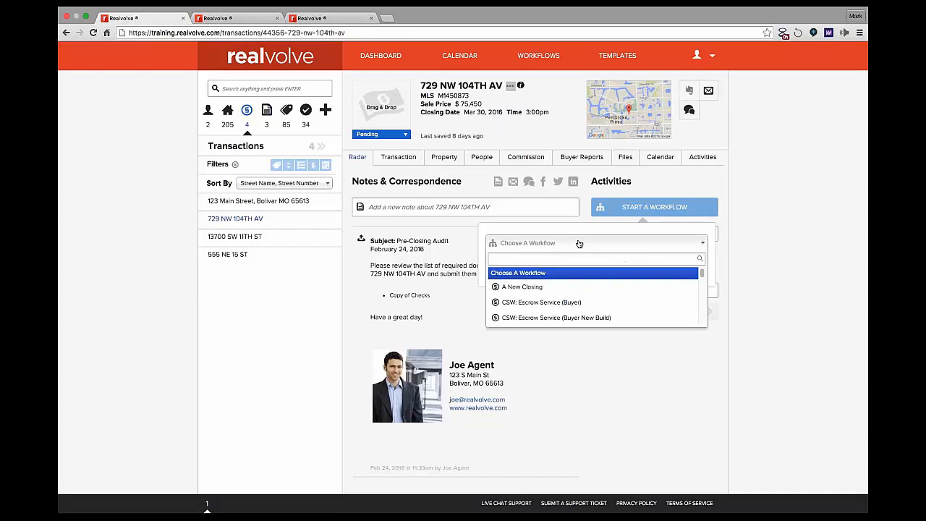
text(li)
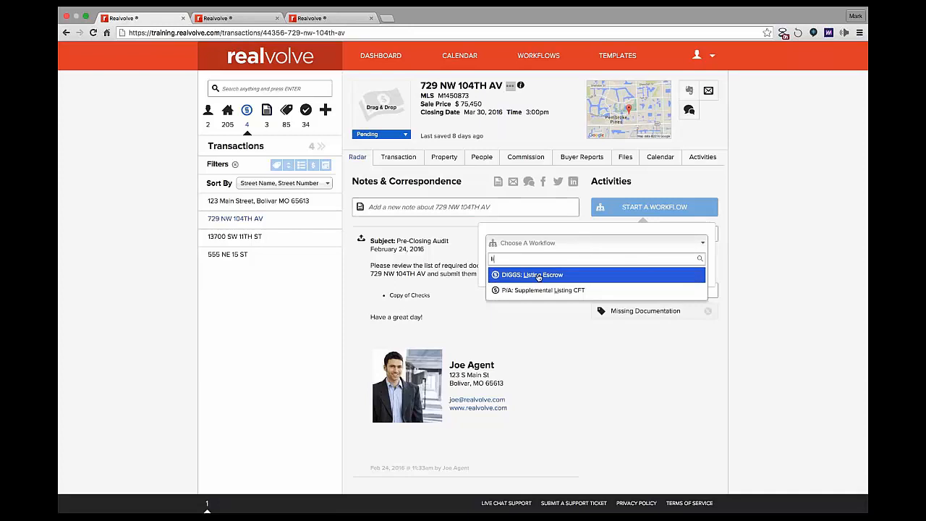
click(539, 275)
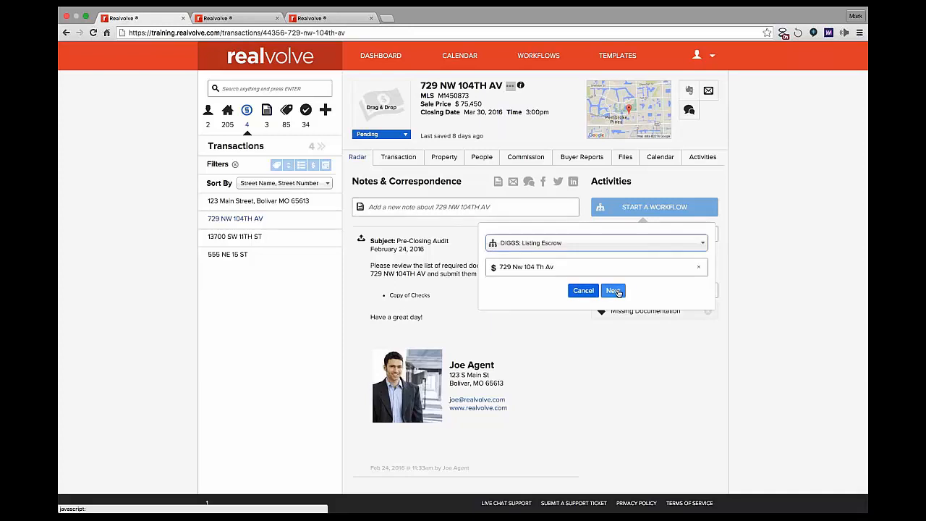
Launch DIGGS: Listing Escrow on the transaction, keeping all activity groups and accepting the default task assignments, dates and parties.
click(613, 291)
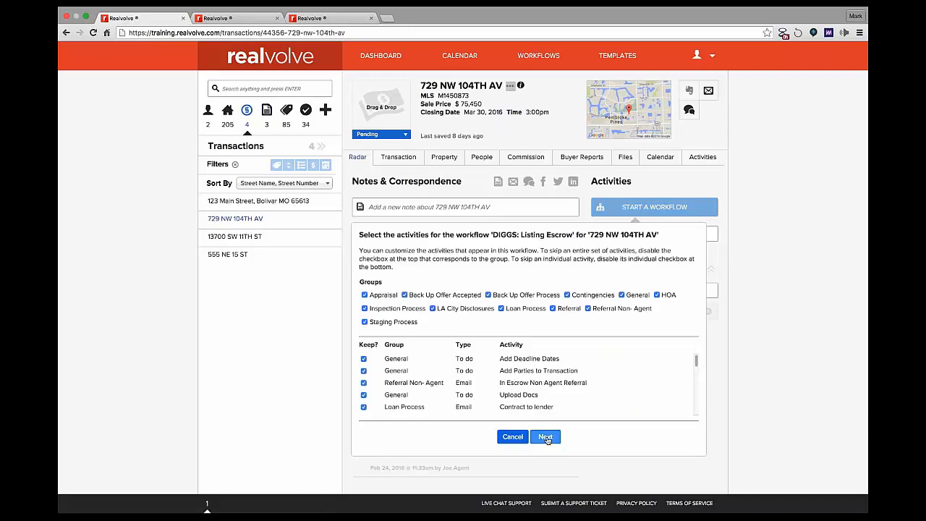
click(545, 437)
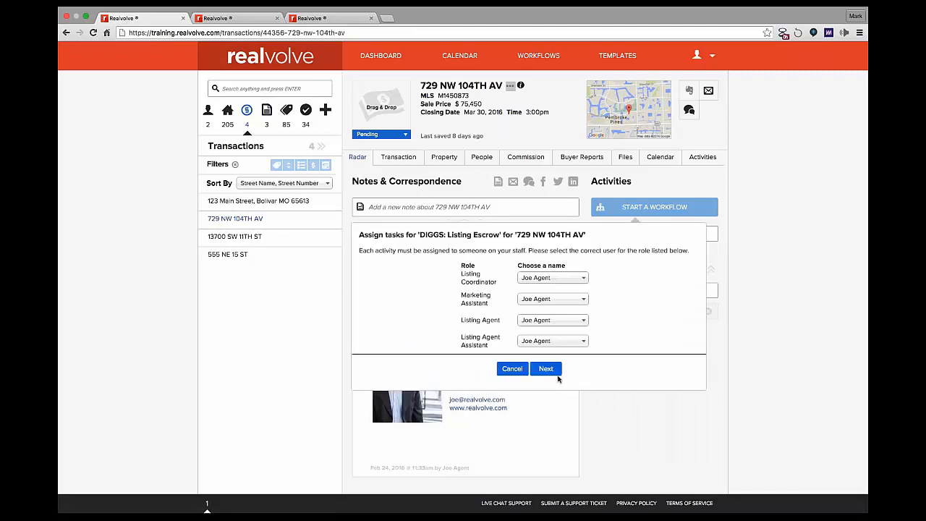
click(551, 373)
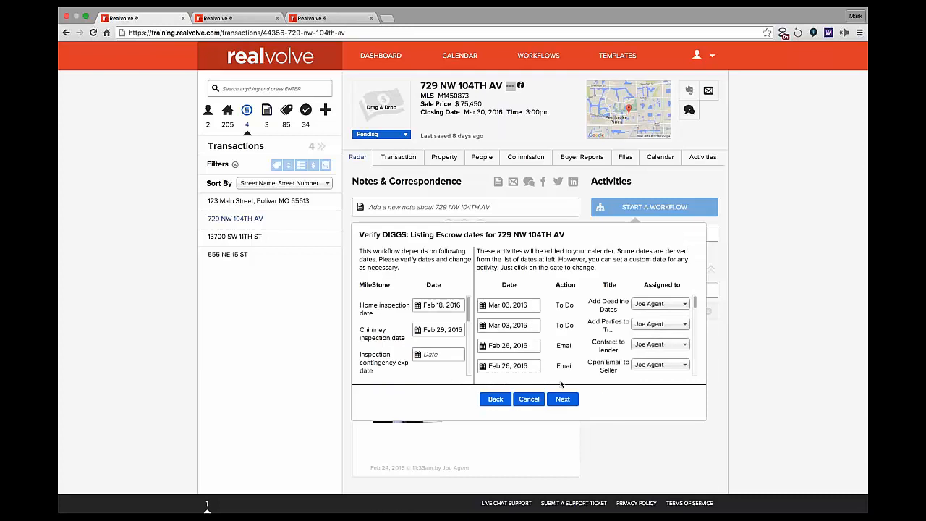
click(562, 405)
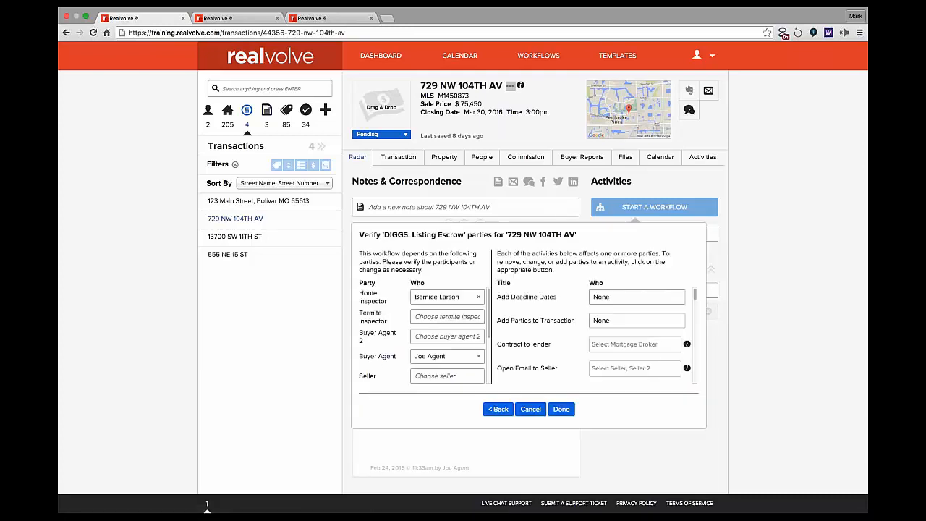
click(561, 410)
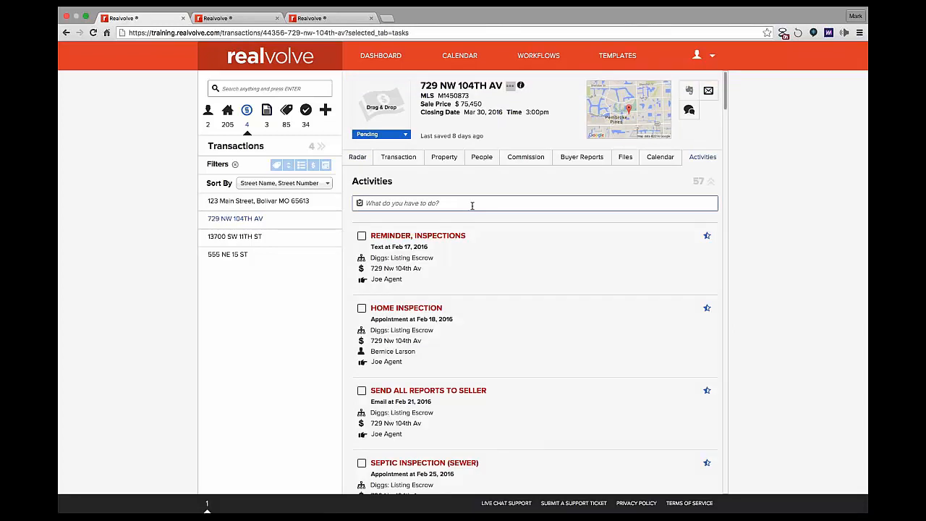
Search the page for "appr" to locate the Appraisal Date Set? activity among the transaction's activities.
key(super+f)
text(appr)
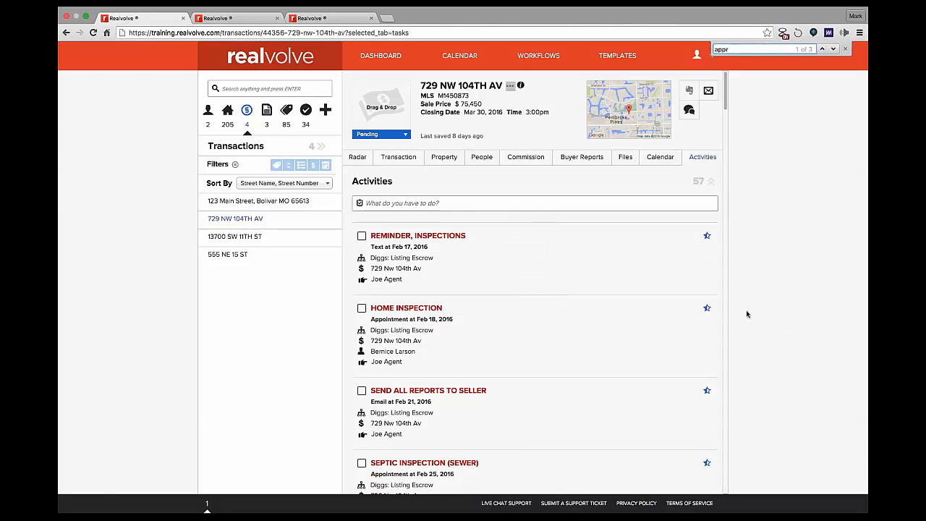
scroll(636, 349, down, 15)
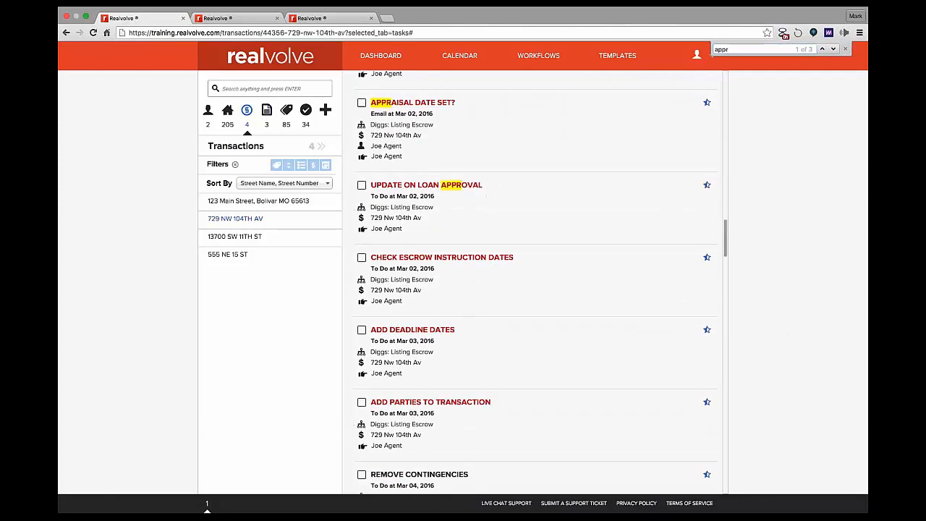
scroll(535, 348, up, 1)
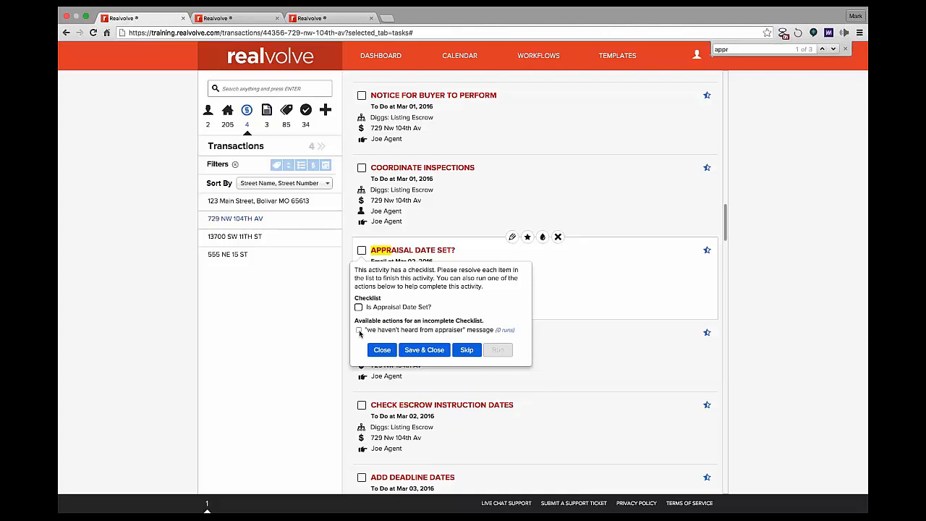
Mark the Is Appraisal Date Set? checklist item as complete and select both the Branch a and Branch b actions.
click(359, 308)
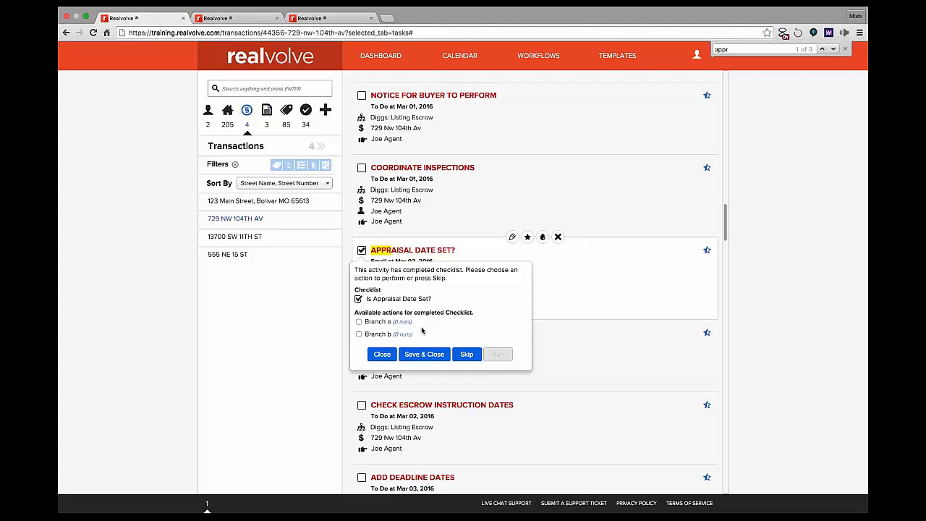
click(359, 322)
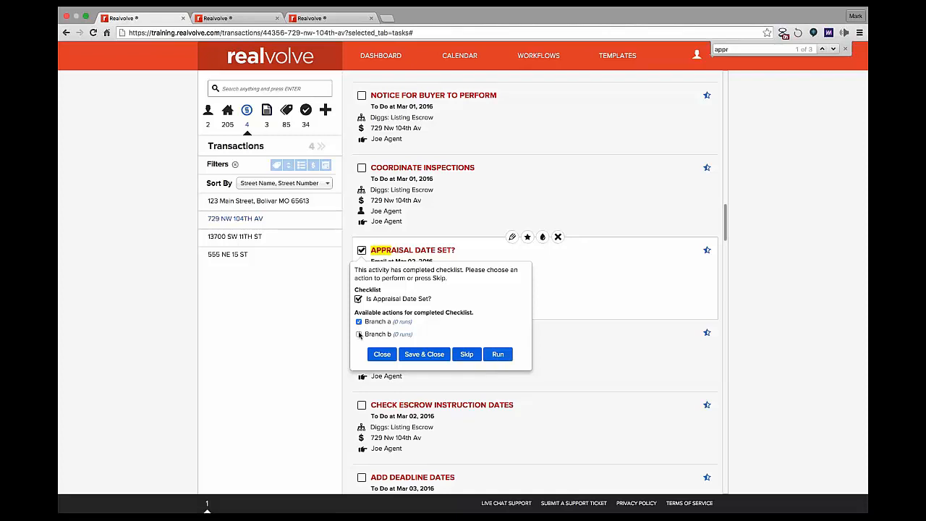
click(359, 335)
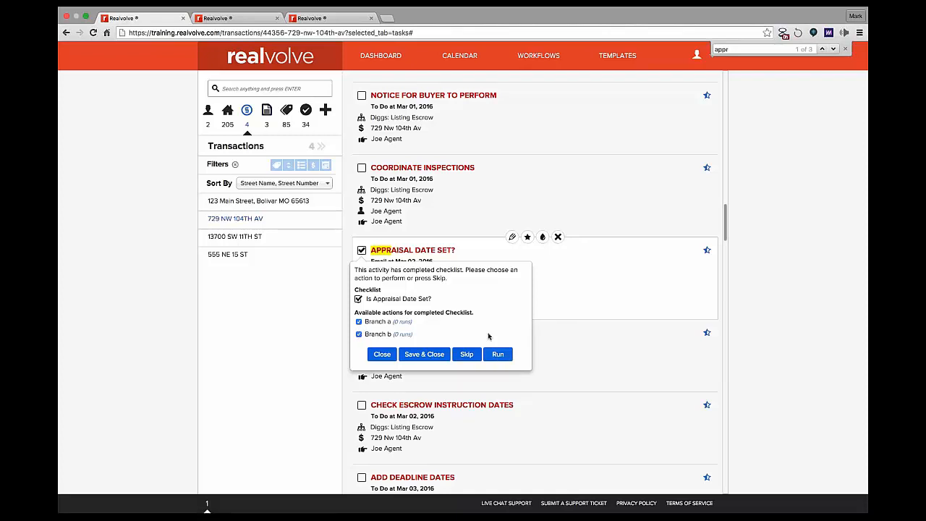